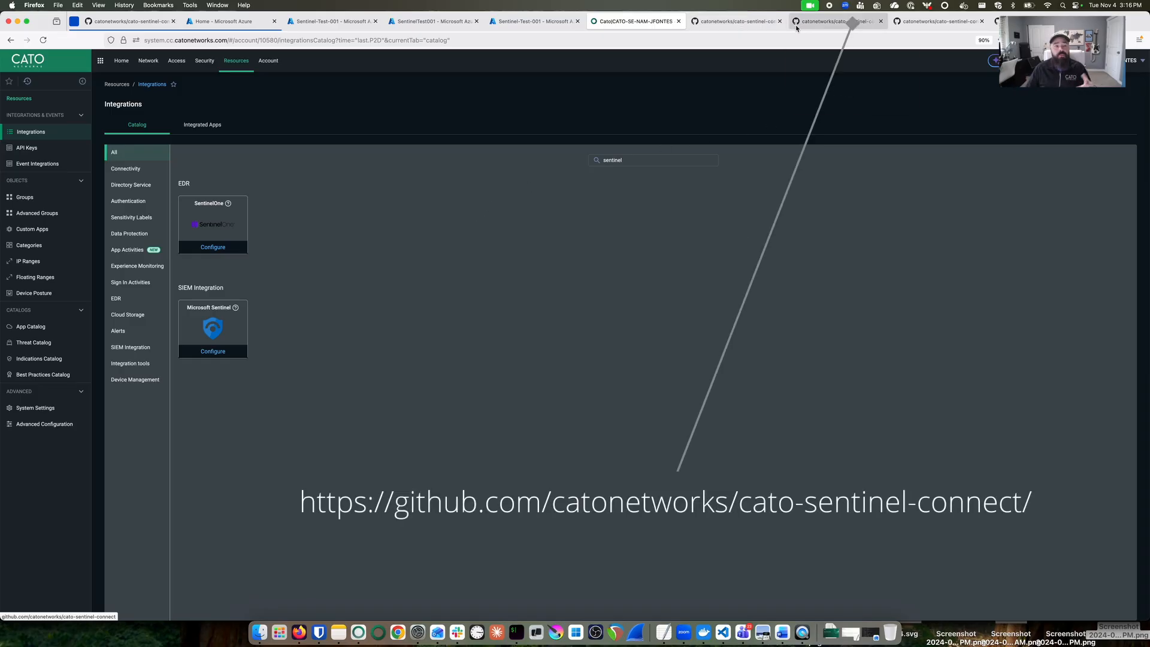
- Open the catonetworks/cato-sentinel-connect repository and examine the README's example Azure custom deployment form
mouse_move(740, 26)
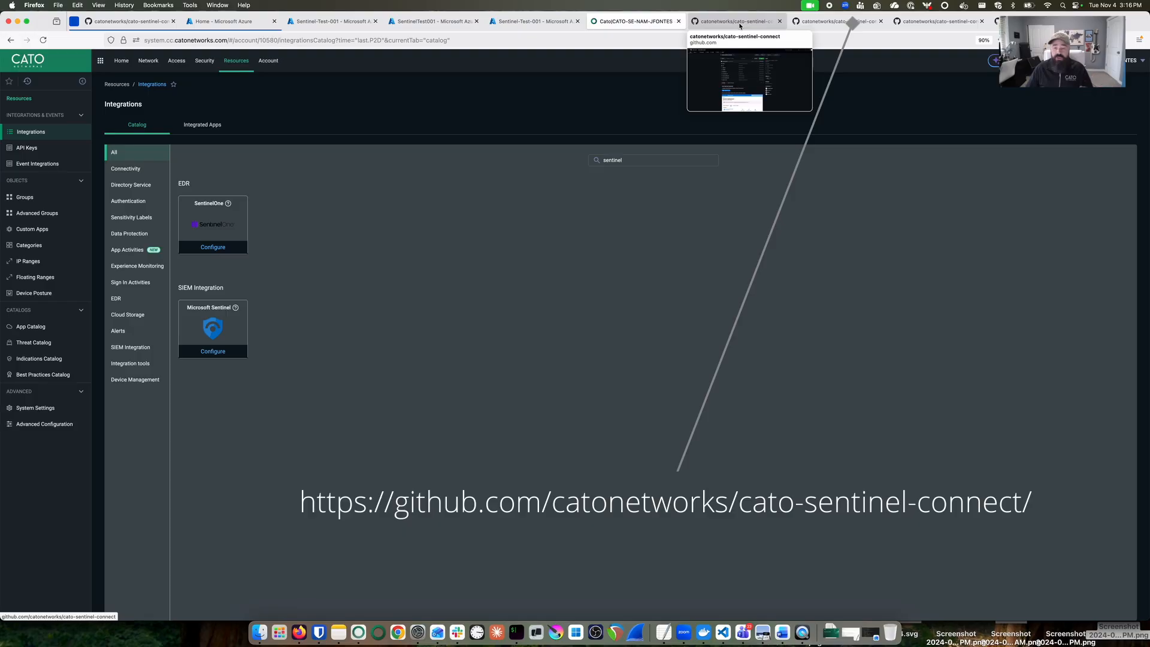
click(739, 23)
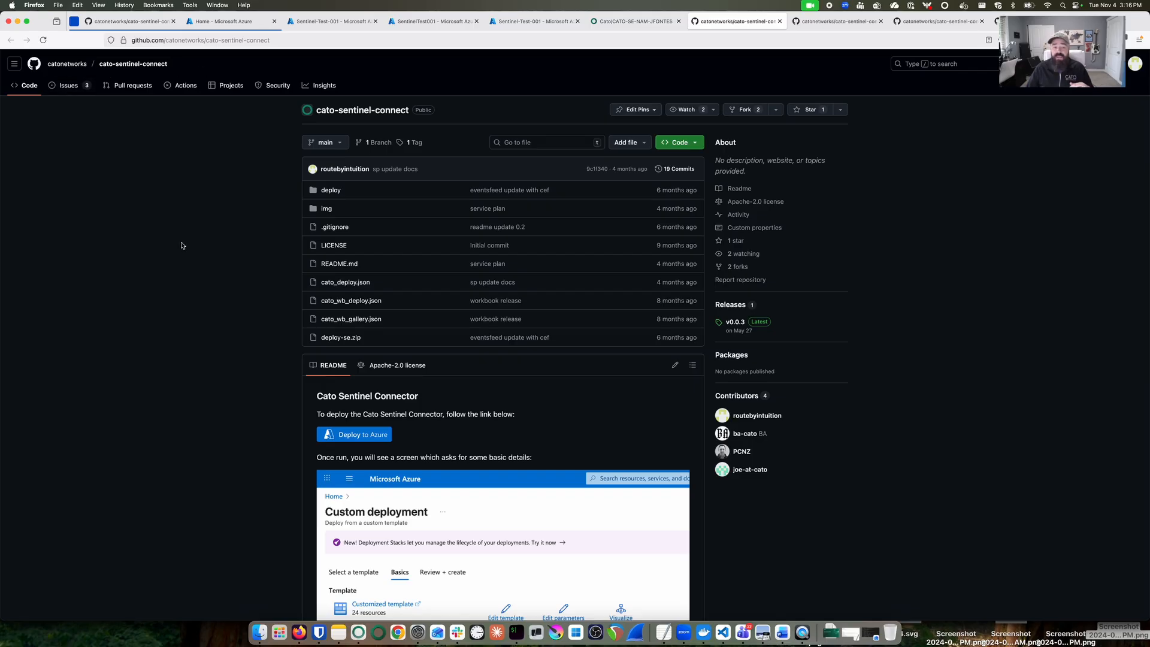
scroll(194, 247, down, 3)
scroll(194, 246, down, 5)
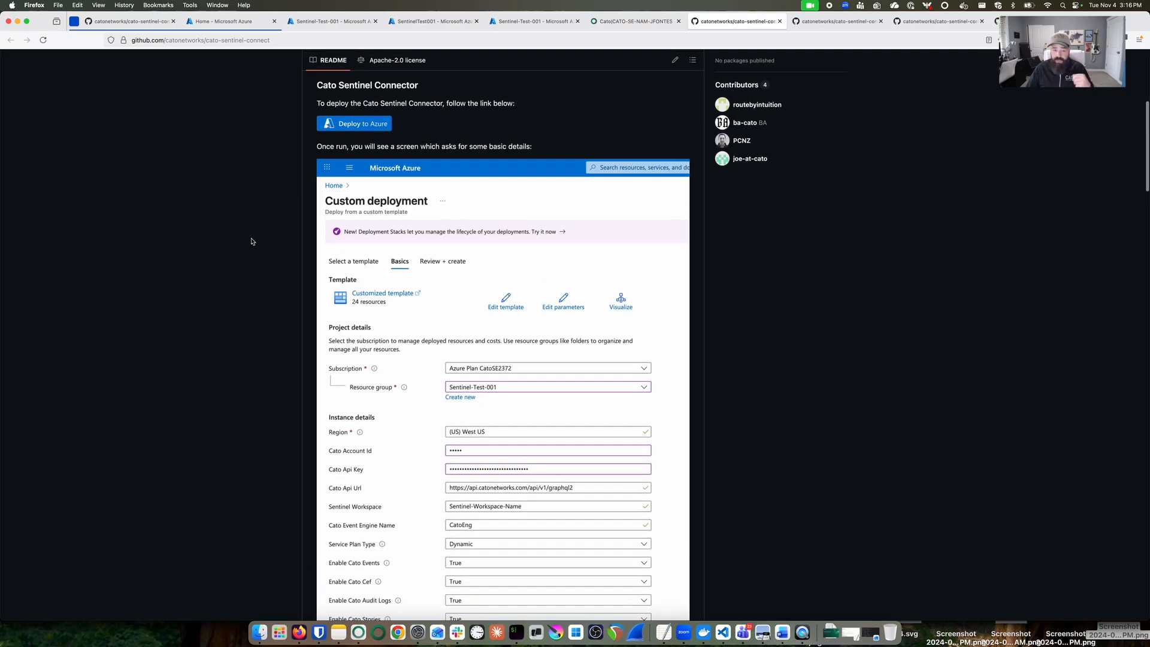
scroll(519, 227, down, 2)
scroll(518, 227, down, 3)
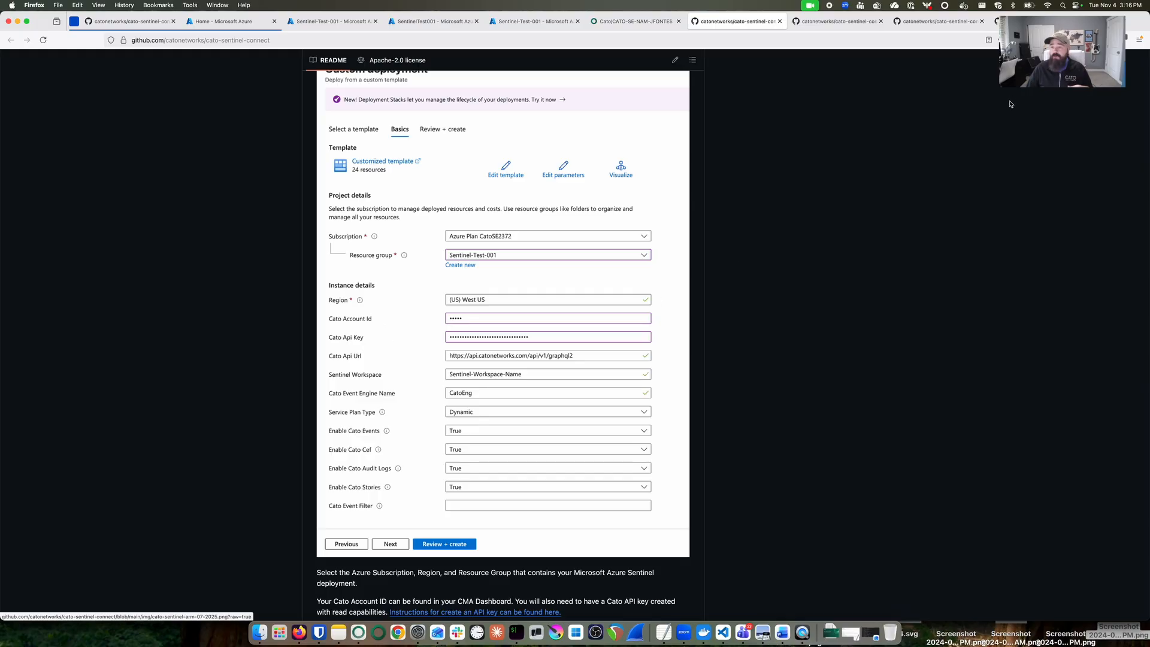
- Switch to the Cato console and locate the account ID in the page's web address
click(634, 21)
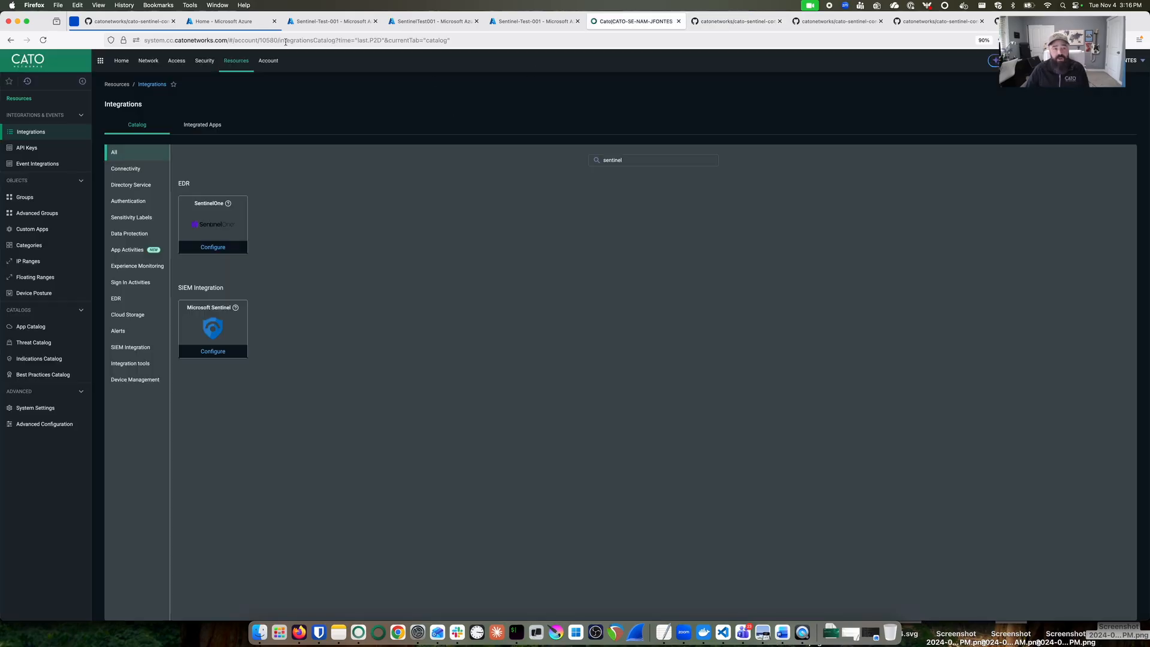
click(262, 40)
double_click(288, 40)
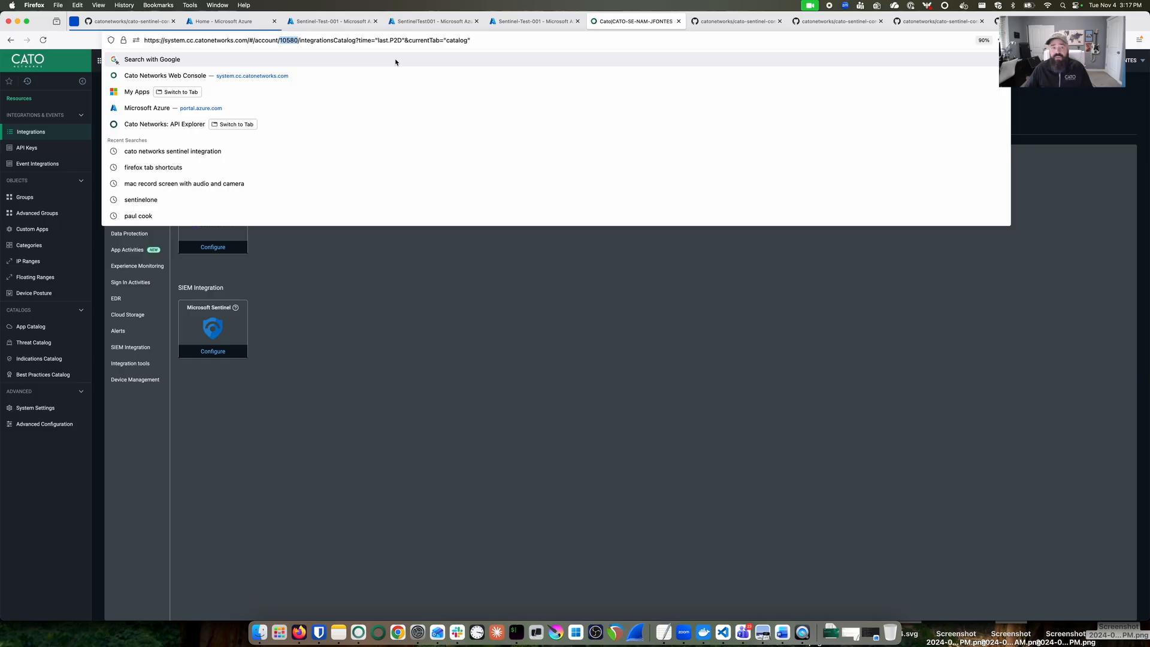
click(465, 318)
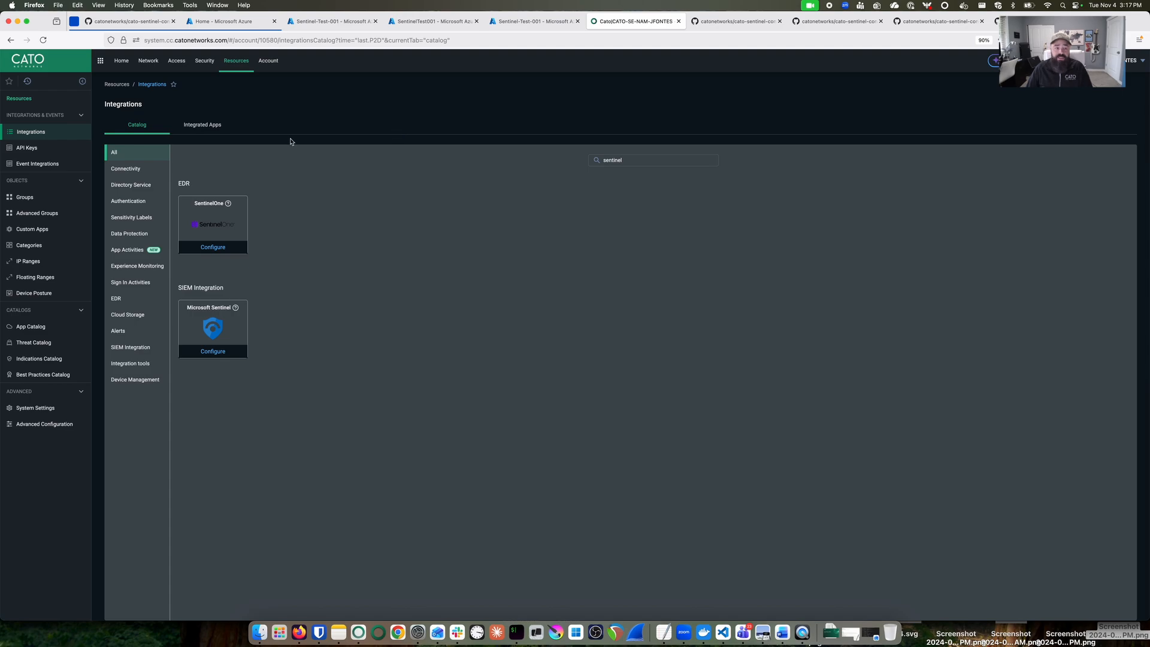
- Examine the Event Integrations page and the application types offered for a new integration, and close the form without saving
click(36, 164)
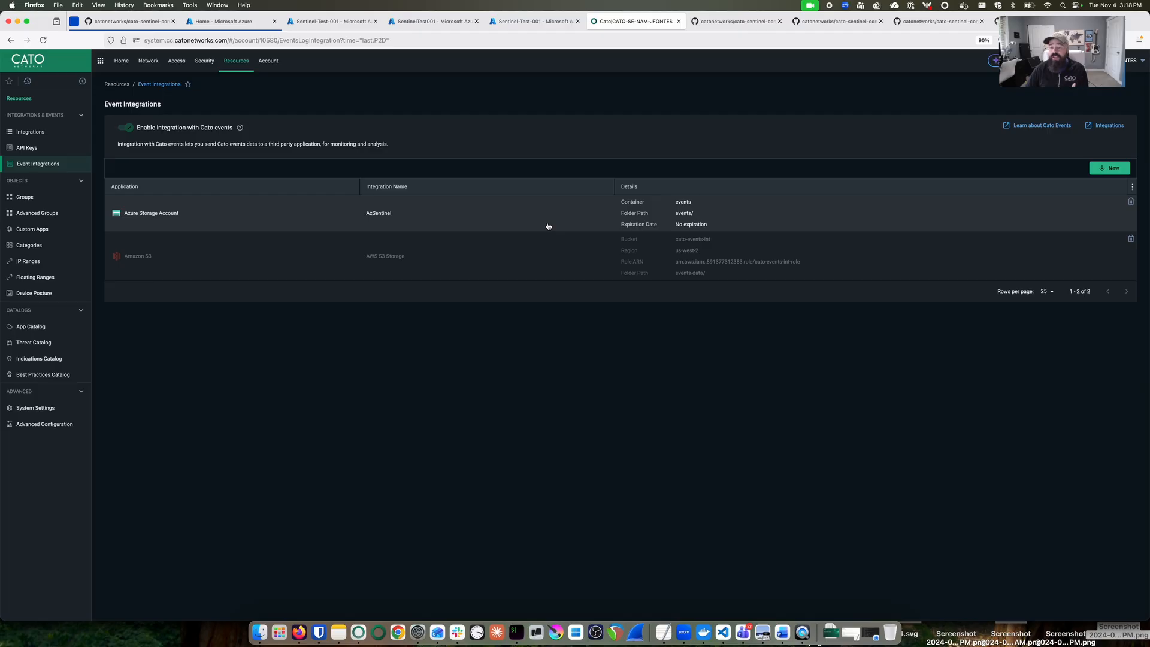
click(1109, 168)
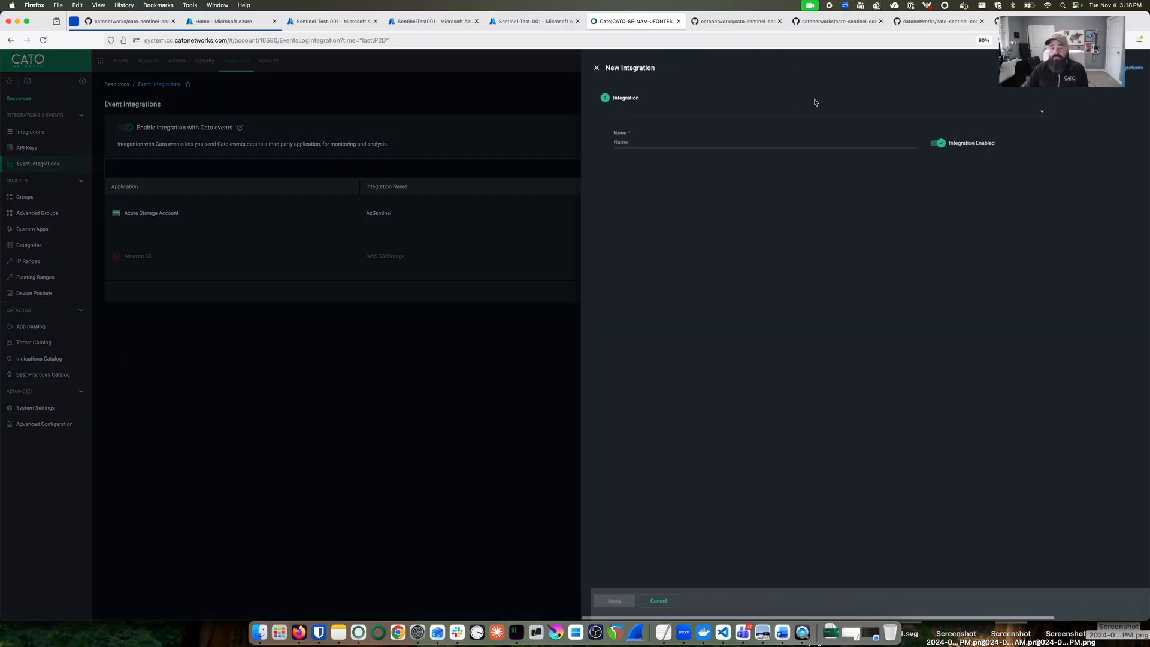
click(791, 111)
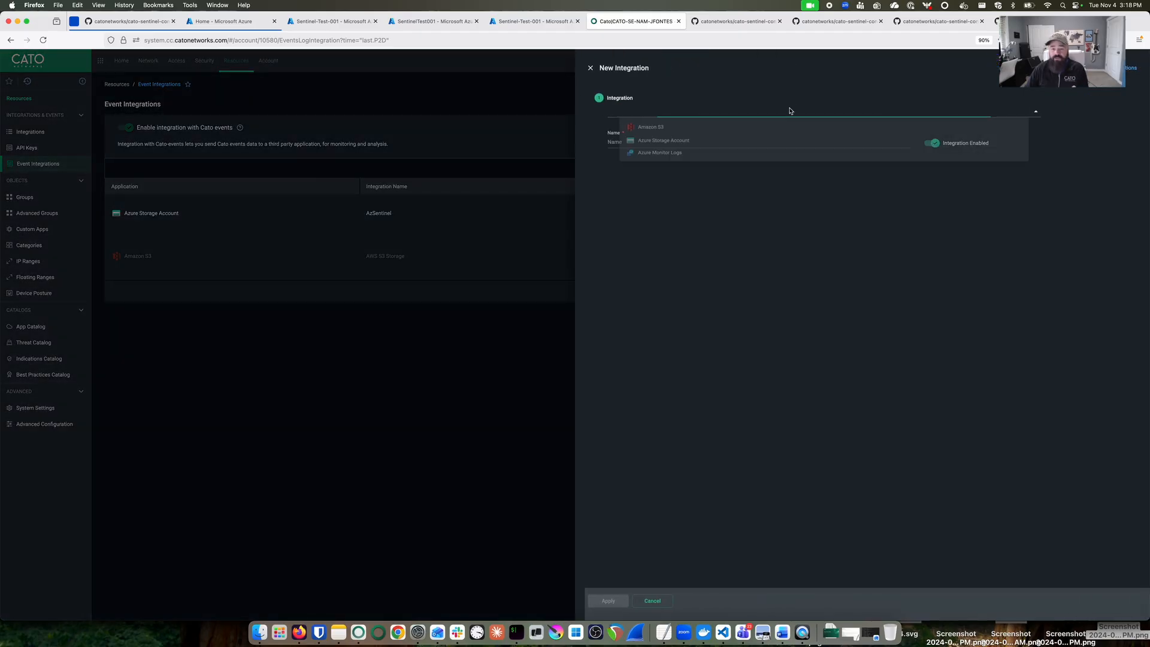
click(591, 68)
click(591, 69)
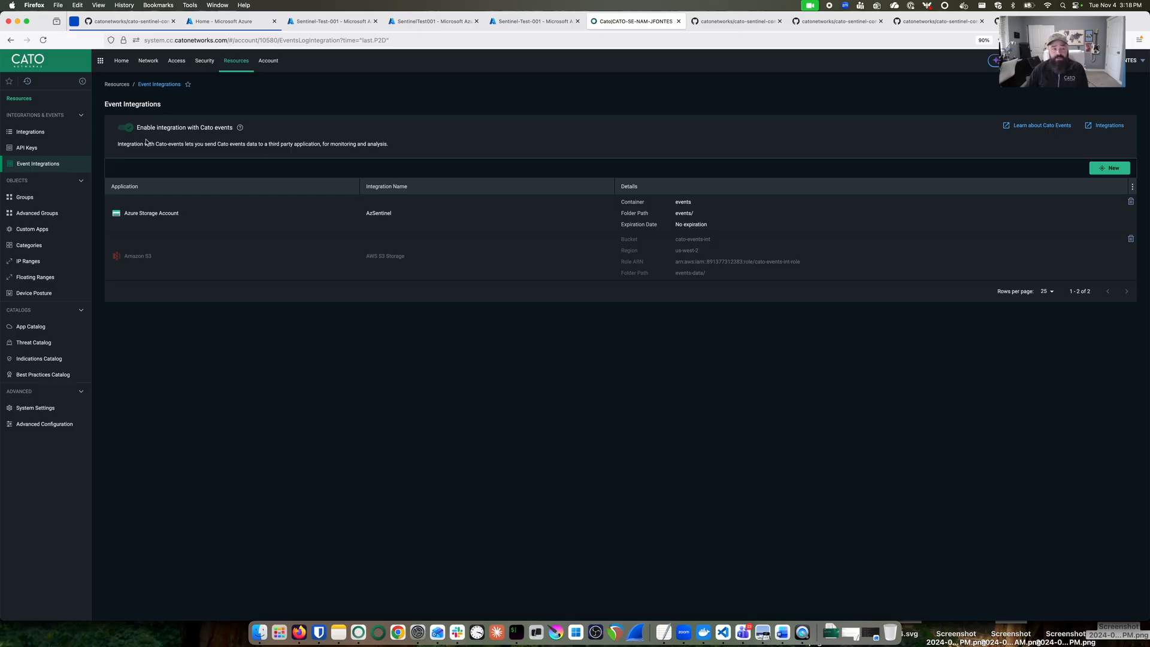
- Fill in a new API key named Sentinel with View permission, any IP and expiry 01/01/2031, and cancel it
click(60, 150)
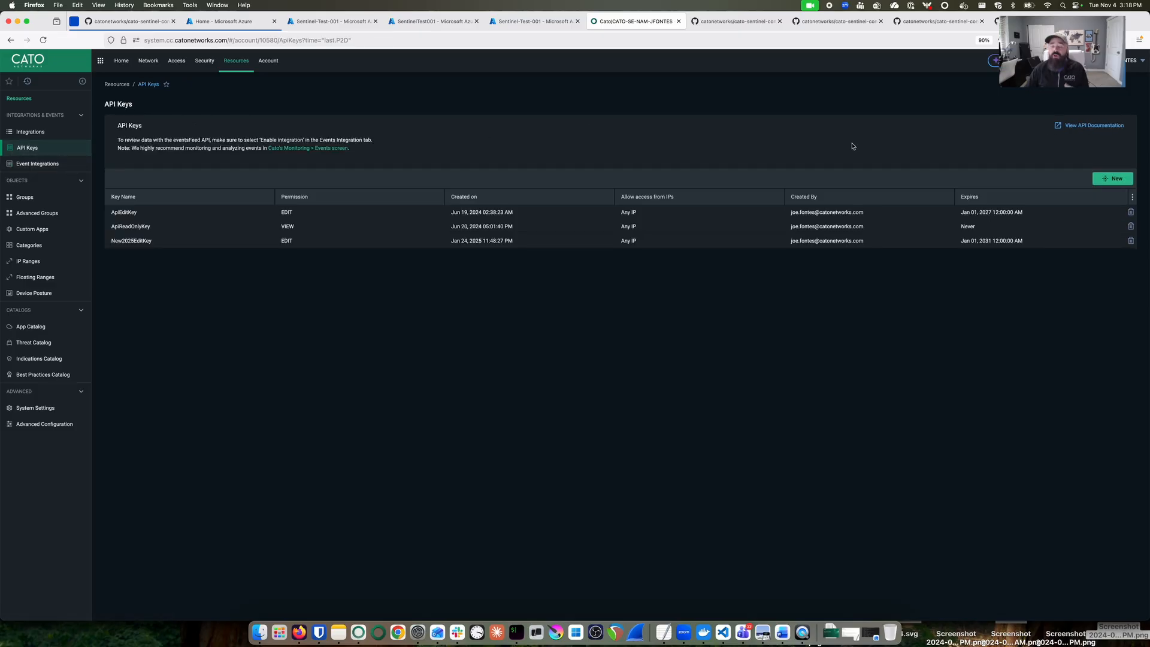
click(1113, 179)
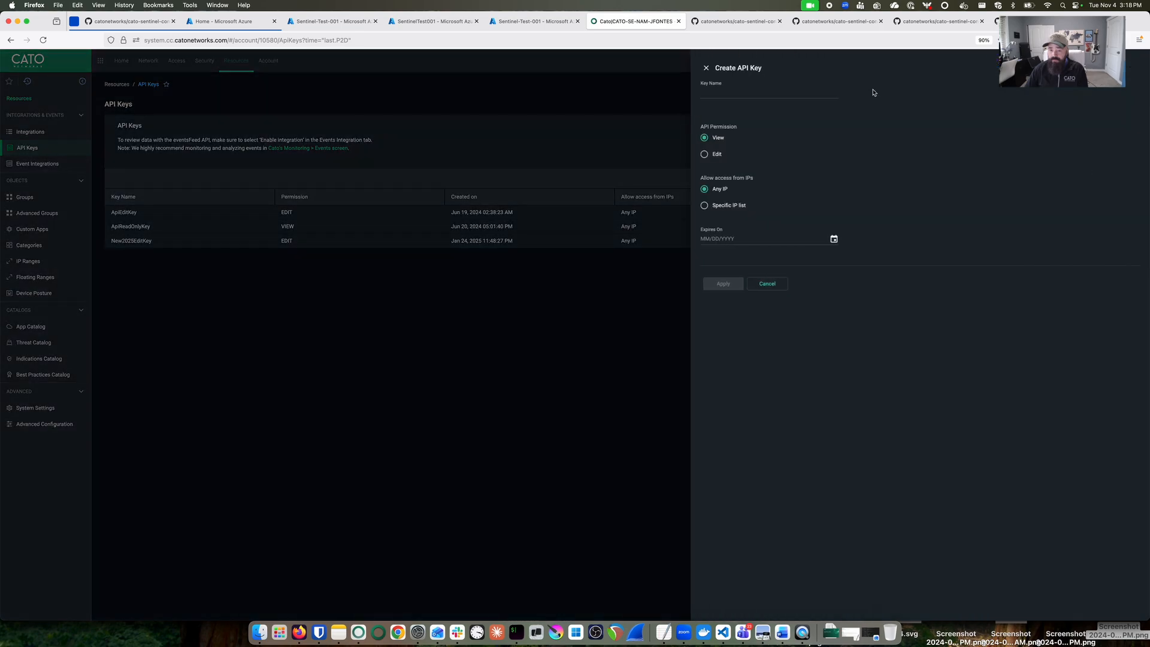
click(766, 93)
text(Sentinel)
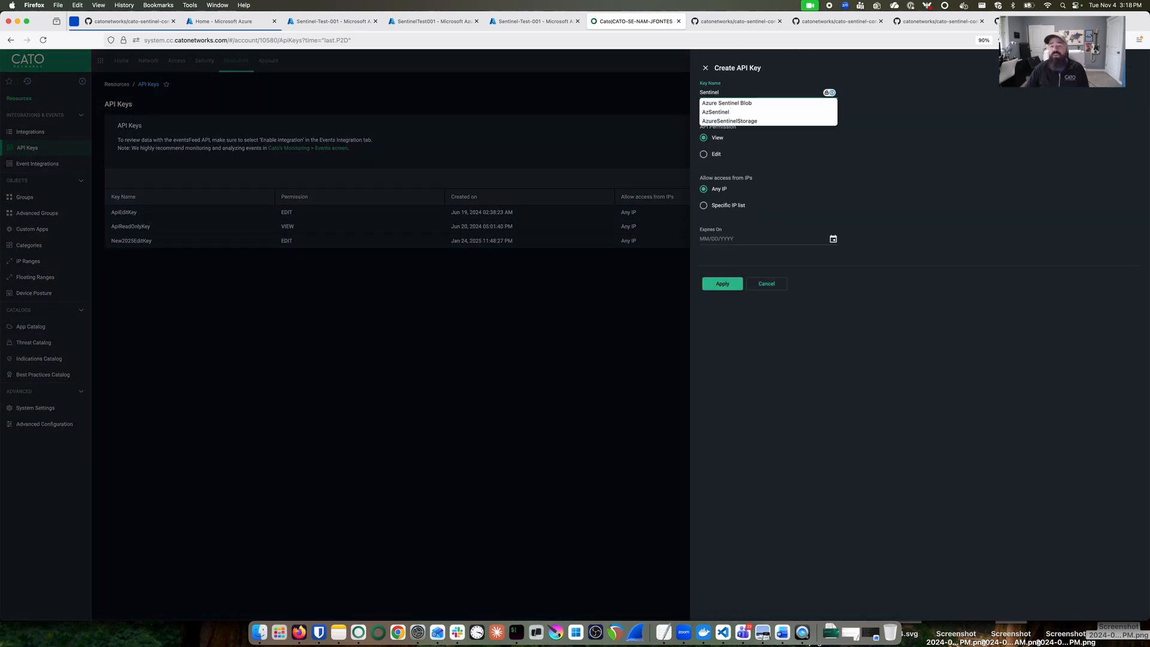
click(1034, 144)
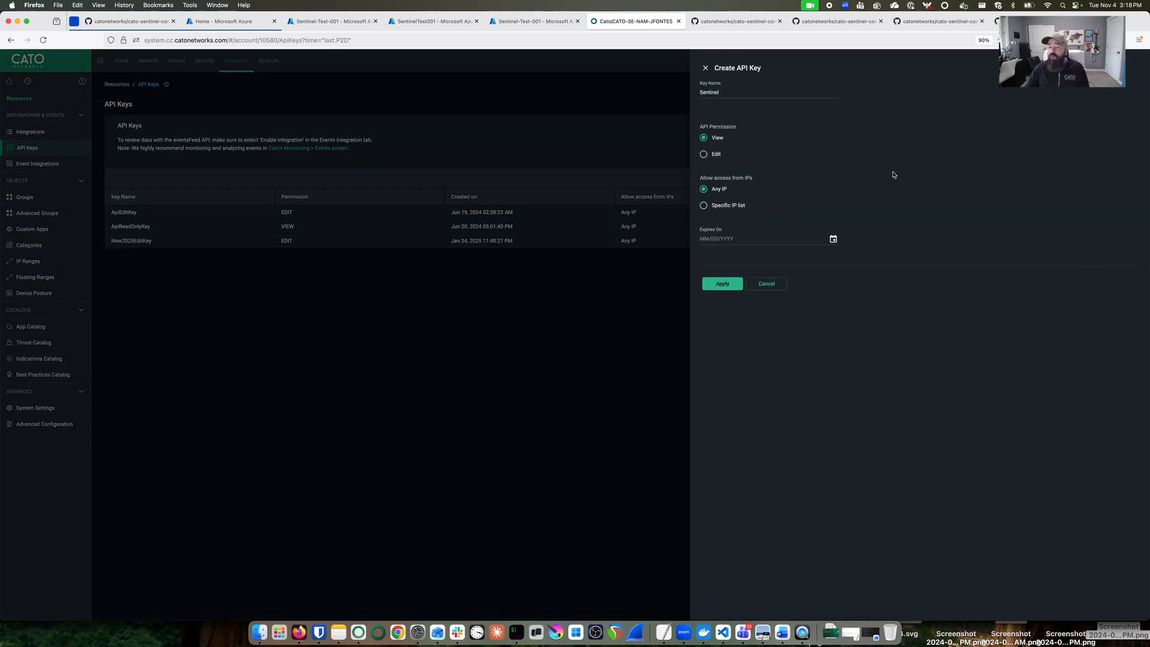
click(833, 240)
click(755, 258)
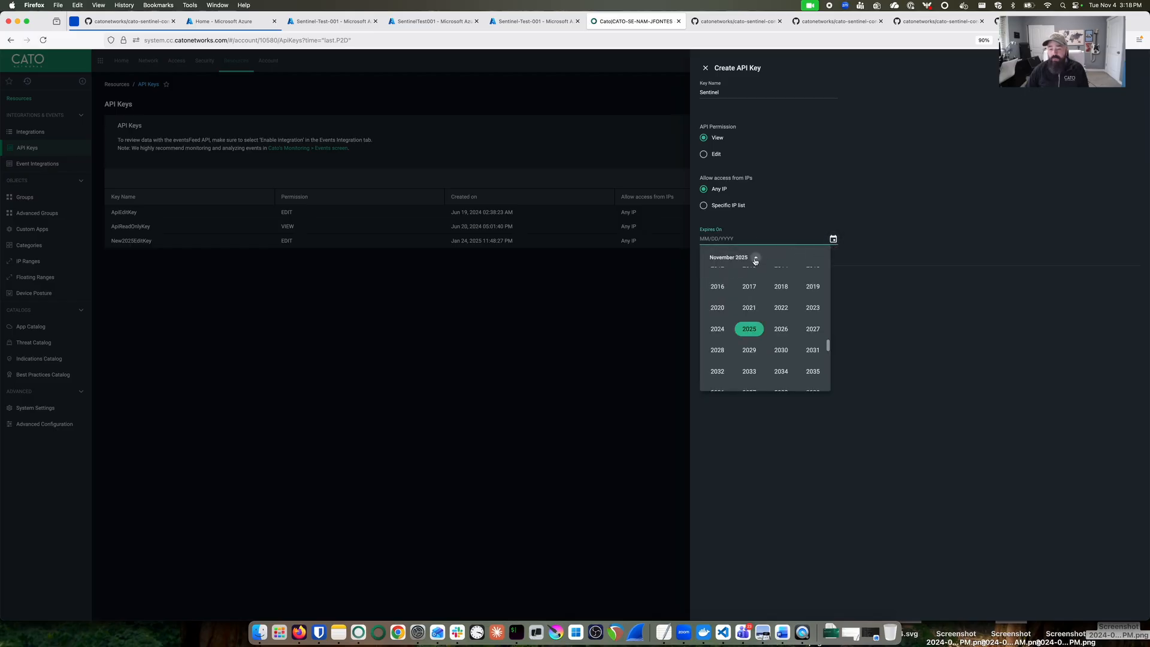
click(816, 354)
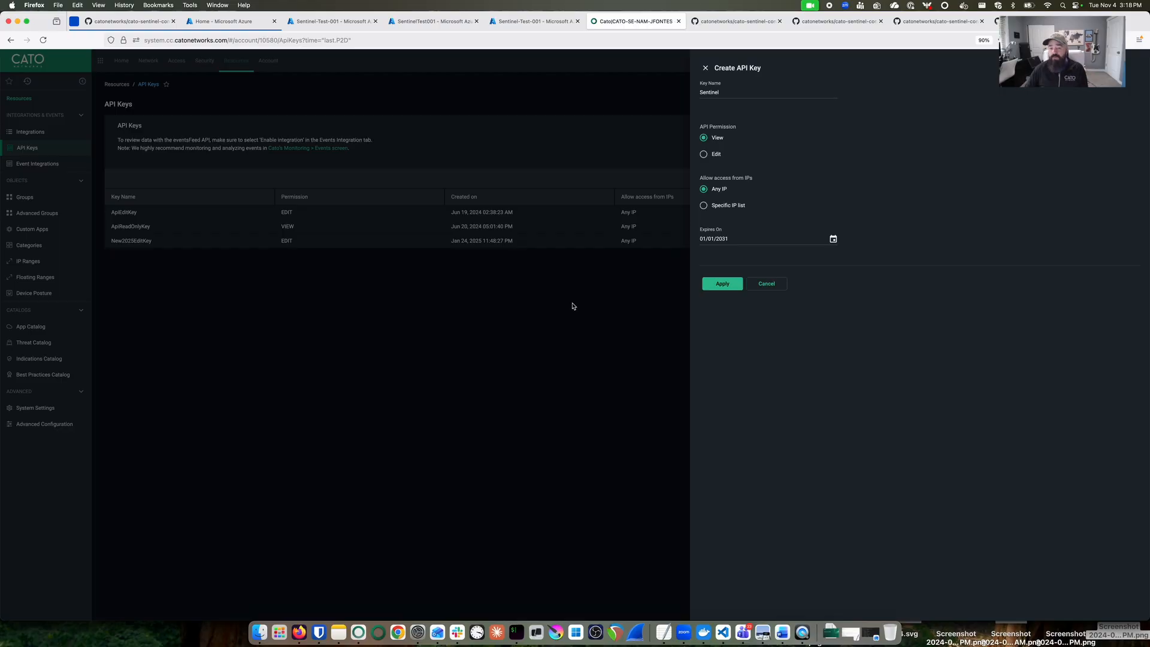
click(777, 286)
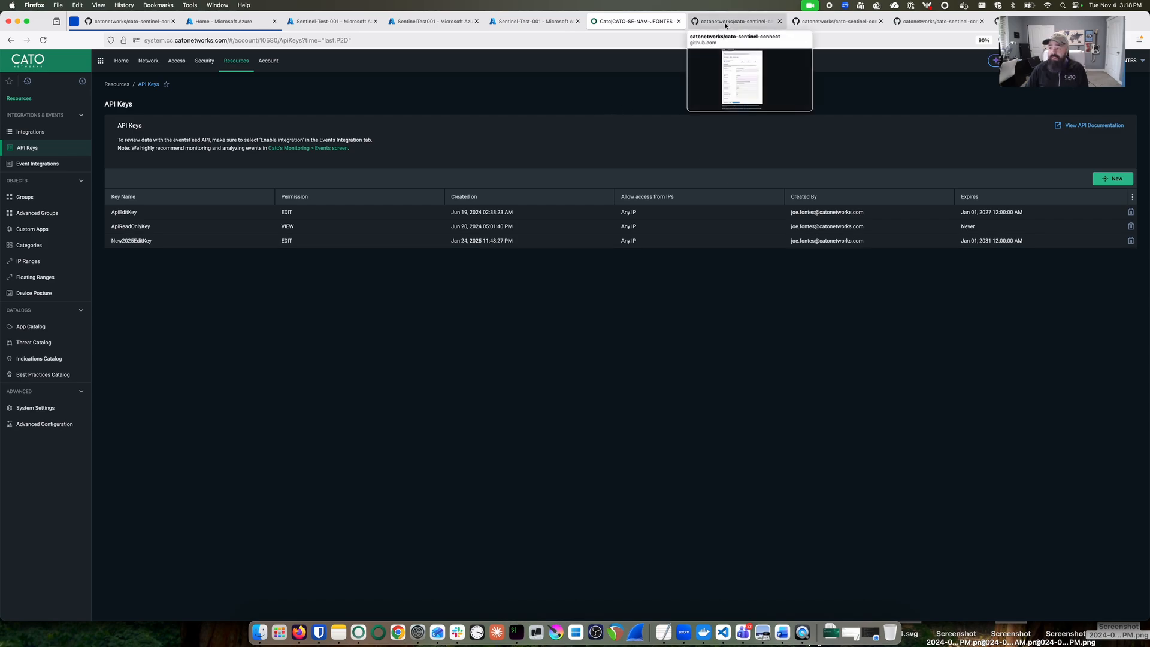
- Return to the cato-sentinel-connect README and launch the connector's deployment to Azure
click(726, 24)
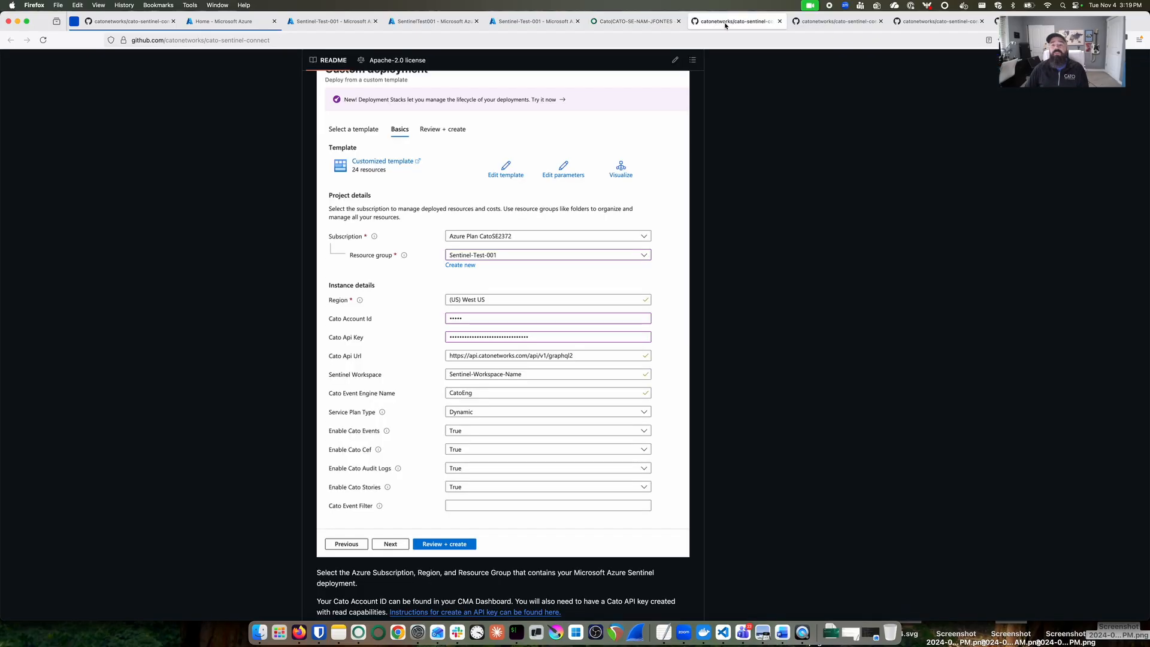
scroll(729, 158, up, 8)
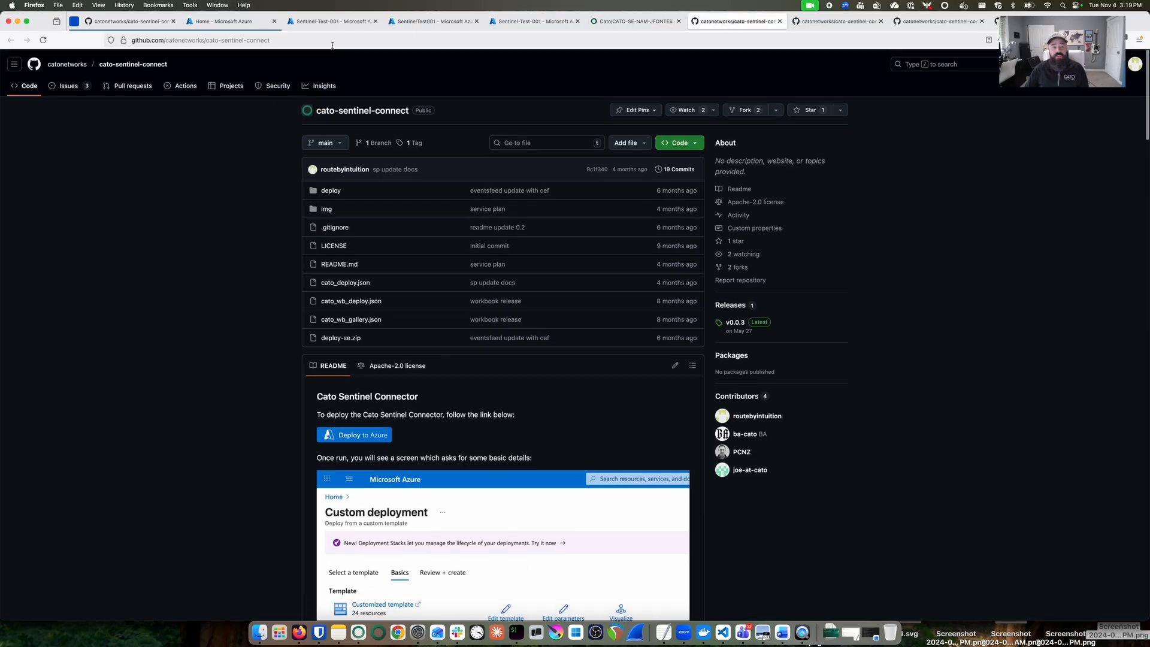
scroll(237, 234, down, 5)
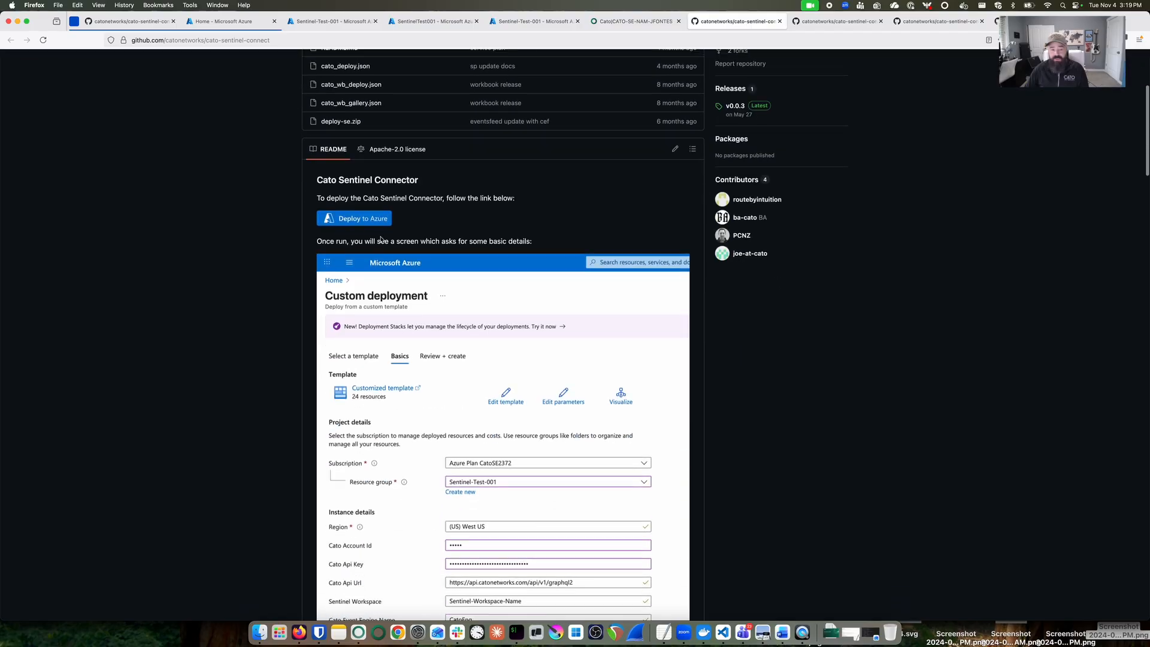
click(364, 219)
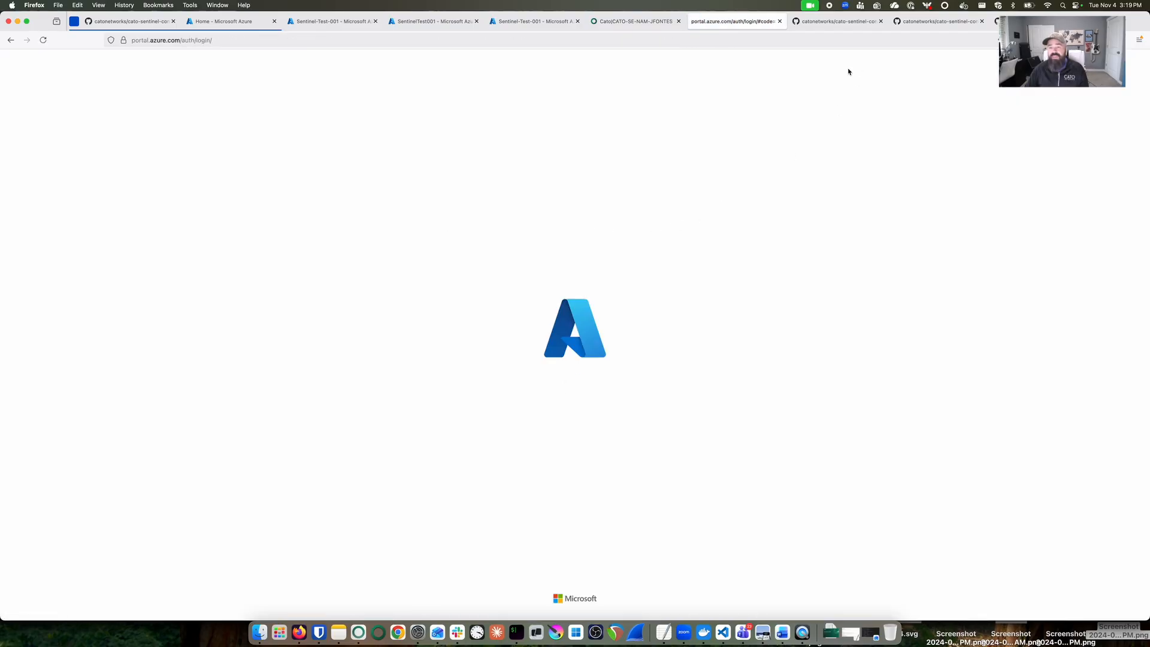
- Review the README's deployment parameters, including workspace name, service plan types, data ingestion options and event filter examples
click(839, 21)
scroll(764, 237, down, 5)
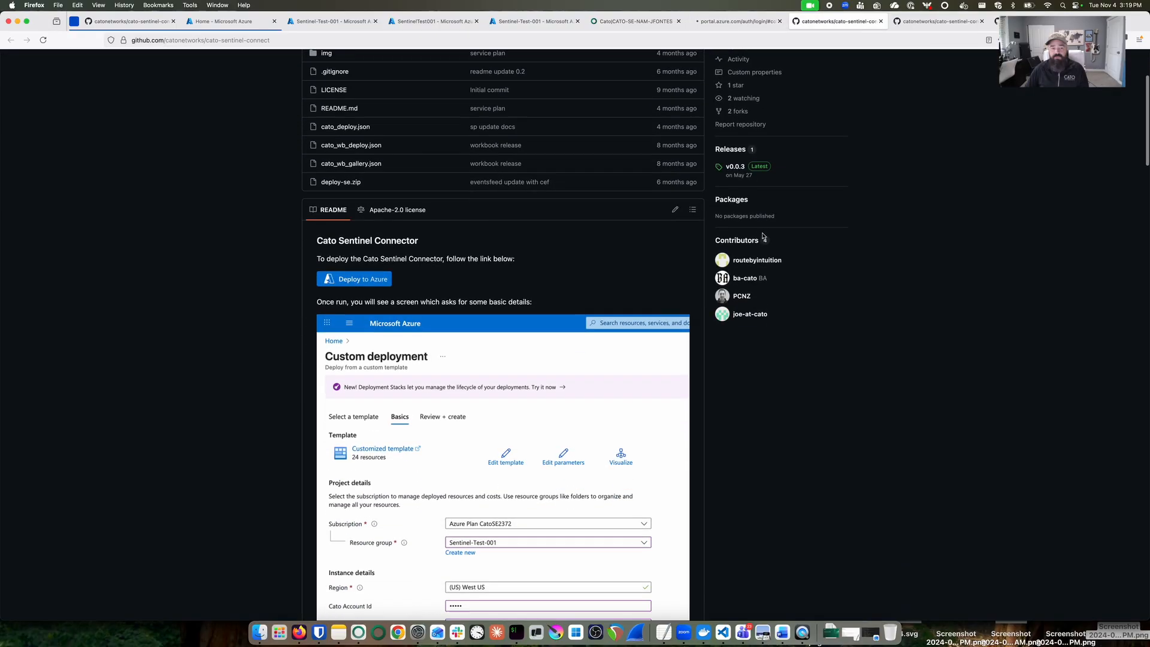
scroll(764, 237, down, 5)
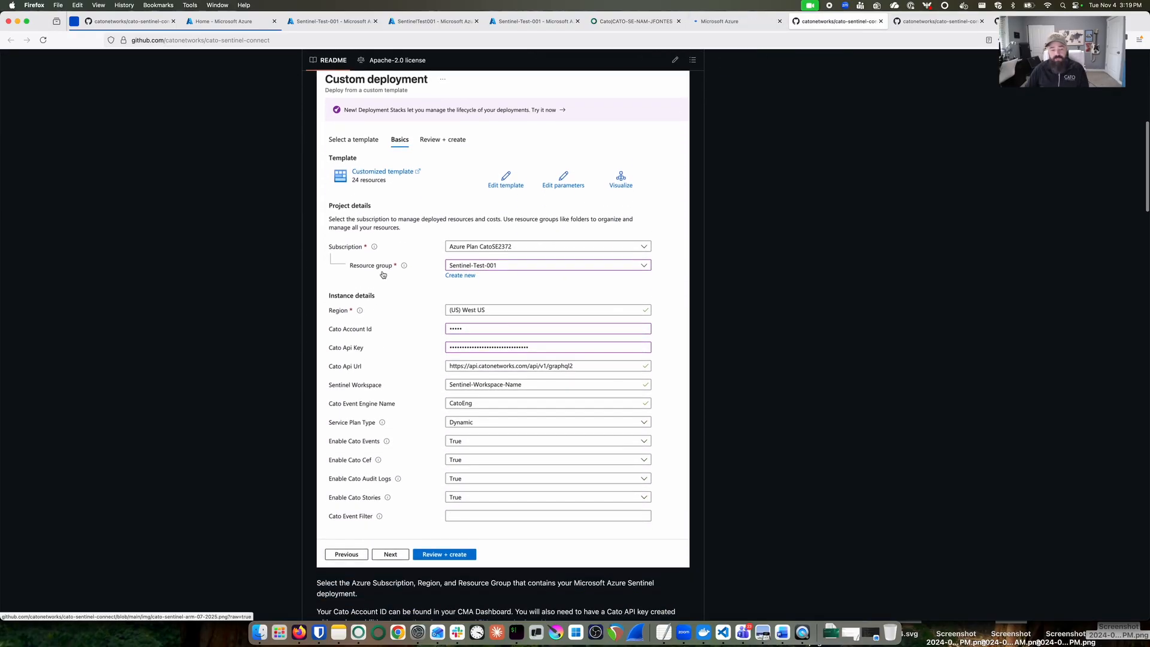
scroll(386, 279, down, 4)
scroll(635, 564, down, 2)
scroll(638, 551, down, 1)
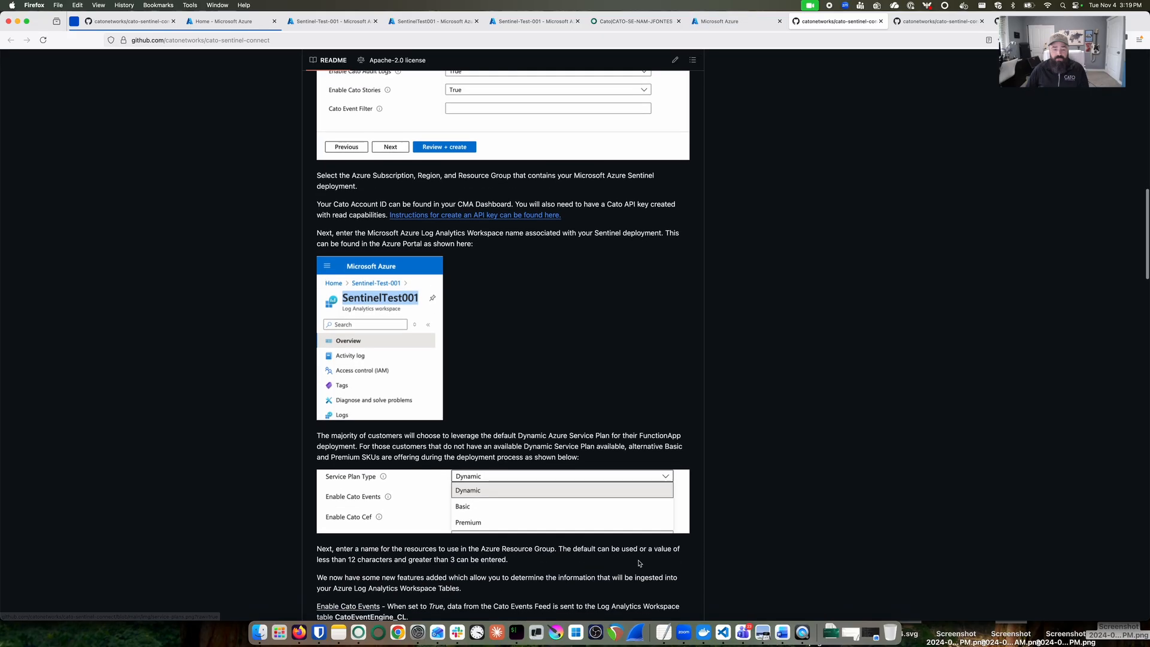
scroll(538, 355, down, 7)
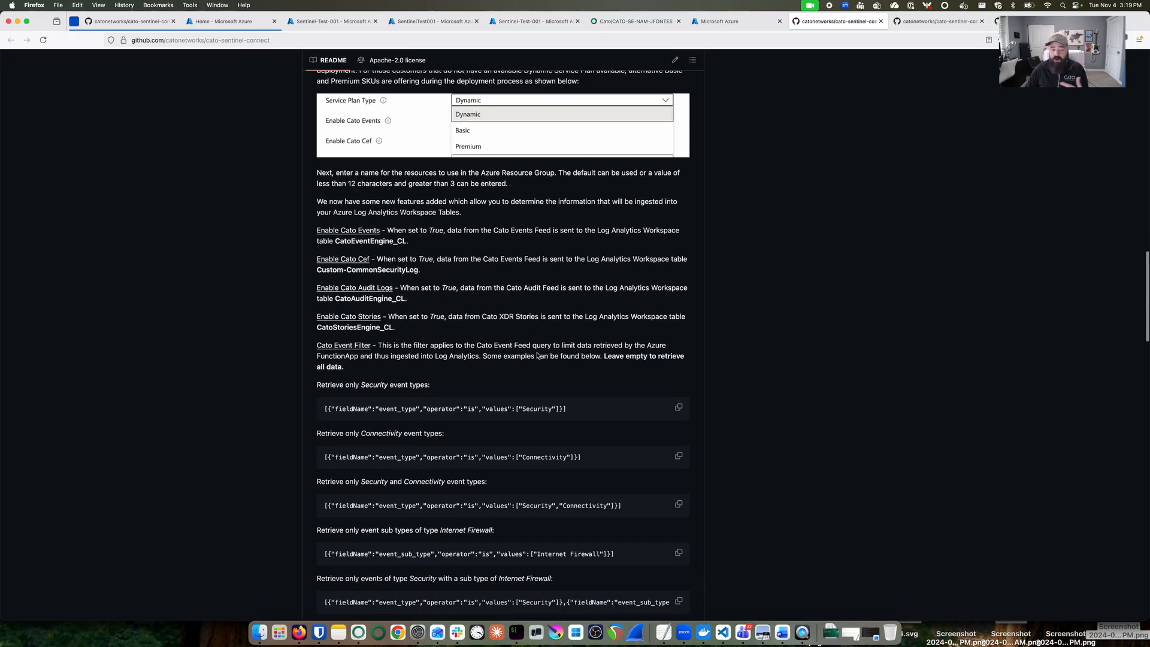
scroll(538, 356, up, 6)
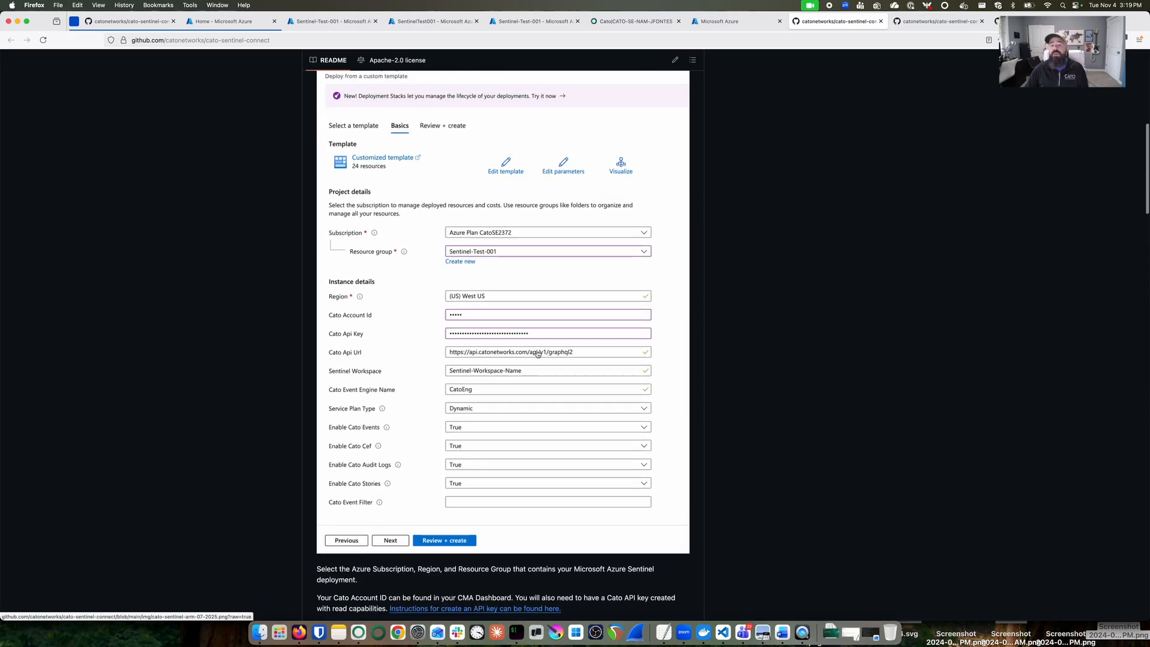
- Set the resource group of the Azure custom deployment to Sentinel-Test-001
click(719, 22)
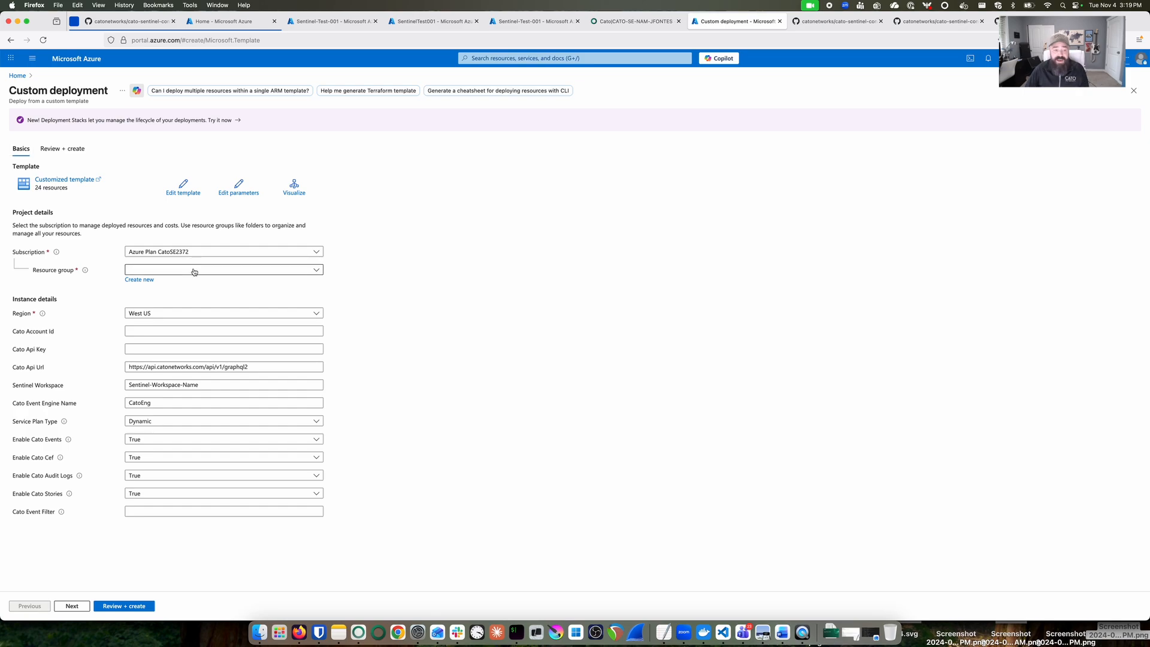
click(195, 269)
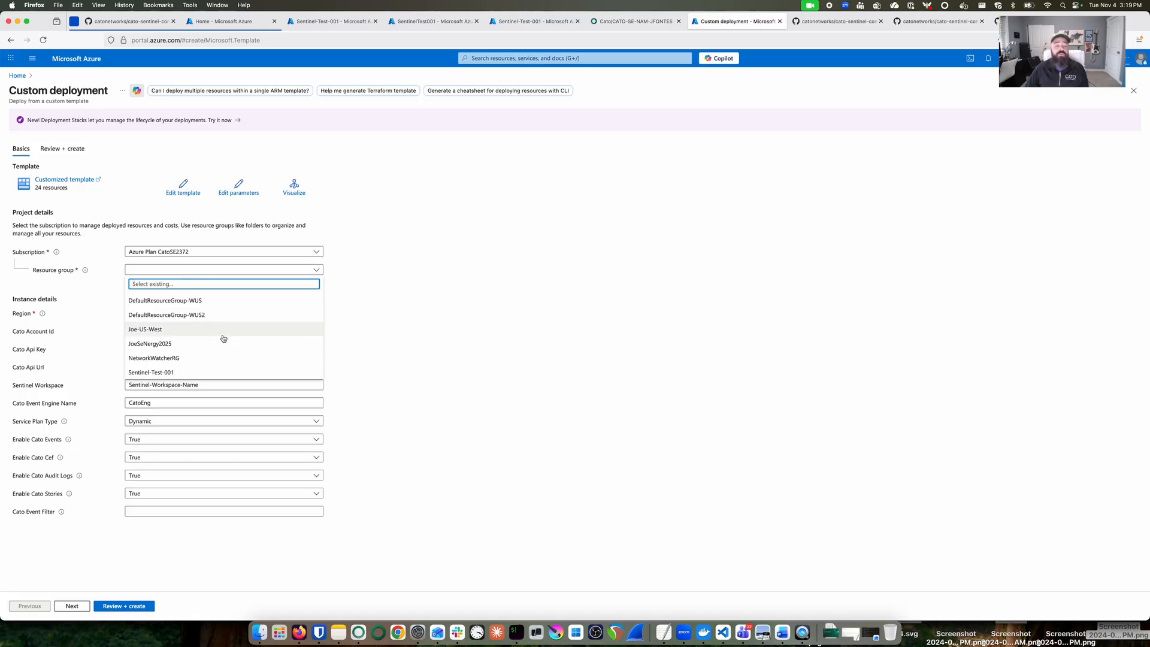
click(169, 372)
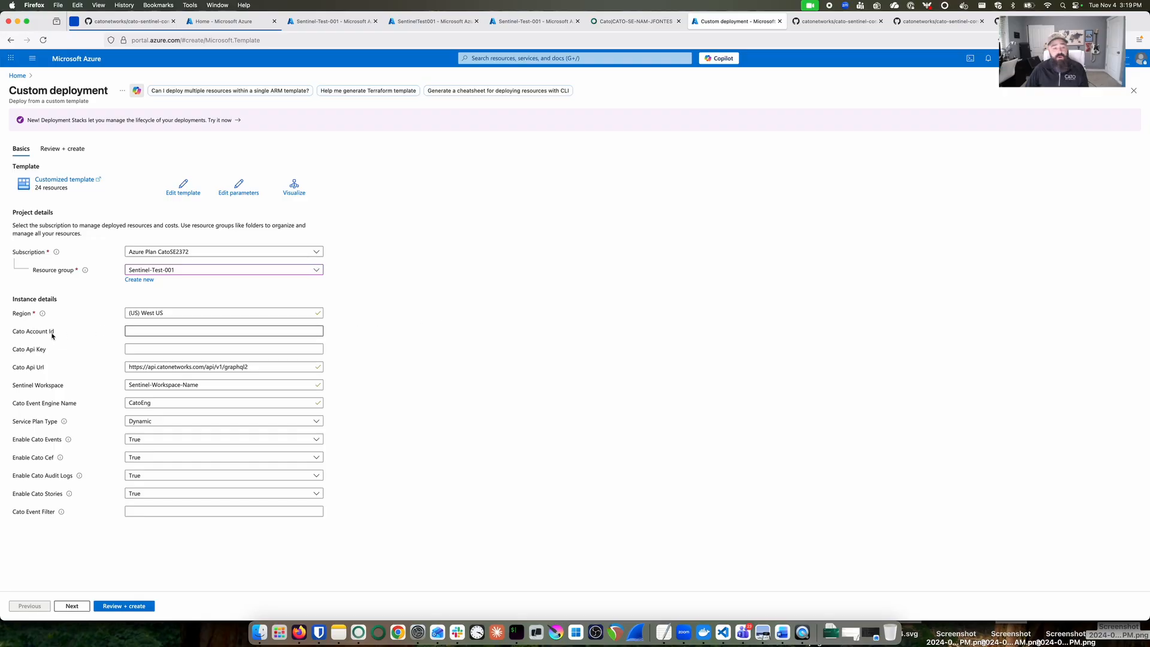
- Look up the account ID in the Cato console's web address and return to the deployment form's Cato Account Id field
drag(51, 332, 11, 332)
click(158, 332)
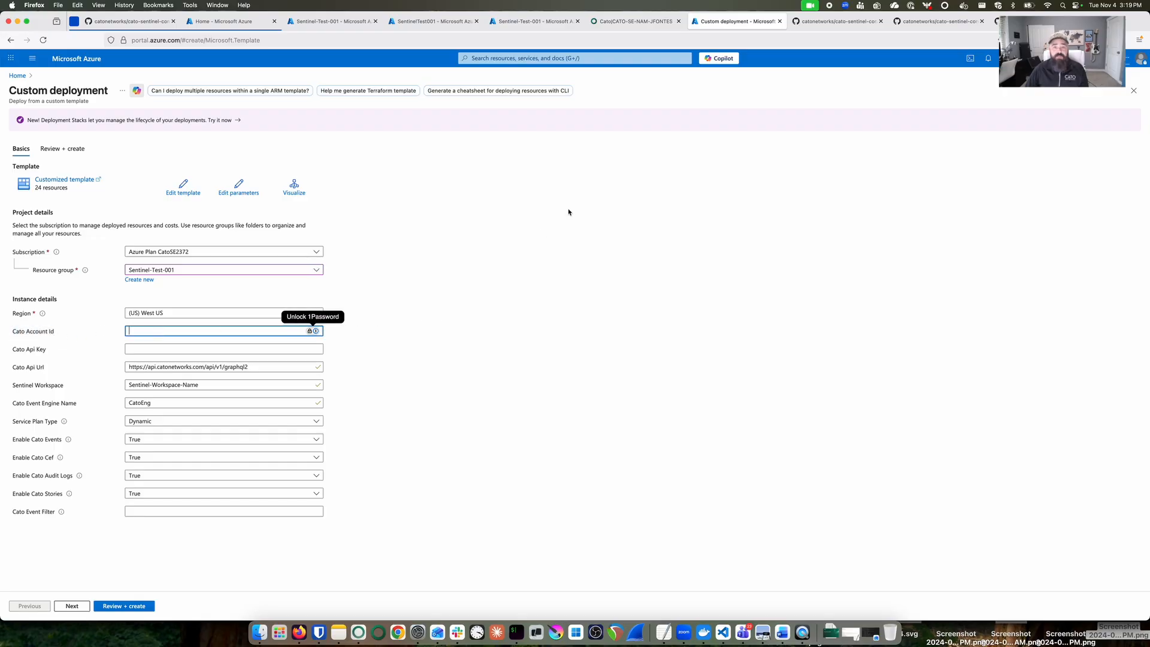
click(632, 21)
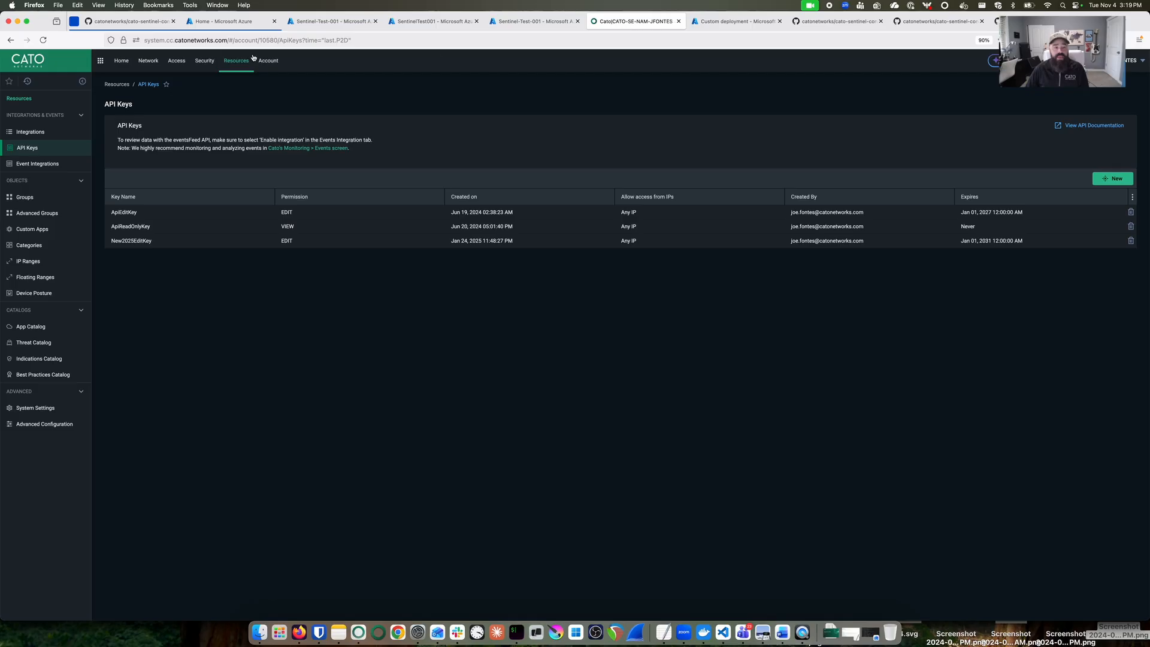
double_click(262, 40)
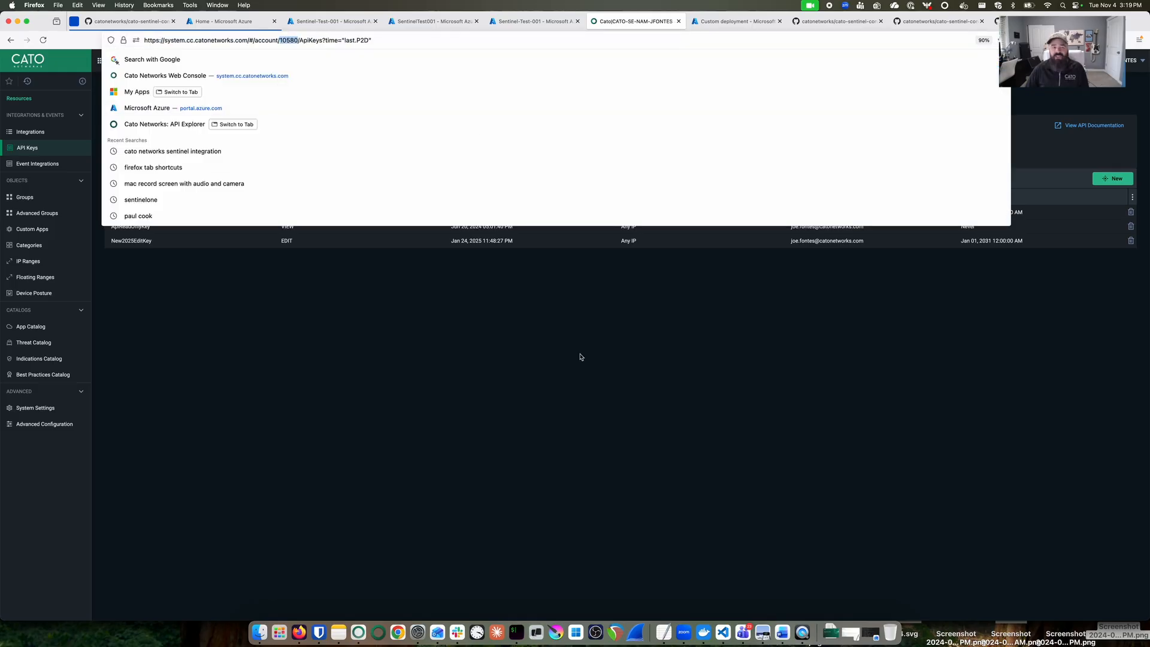
click(563, 379)
click(737, 22)
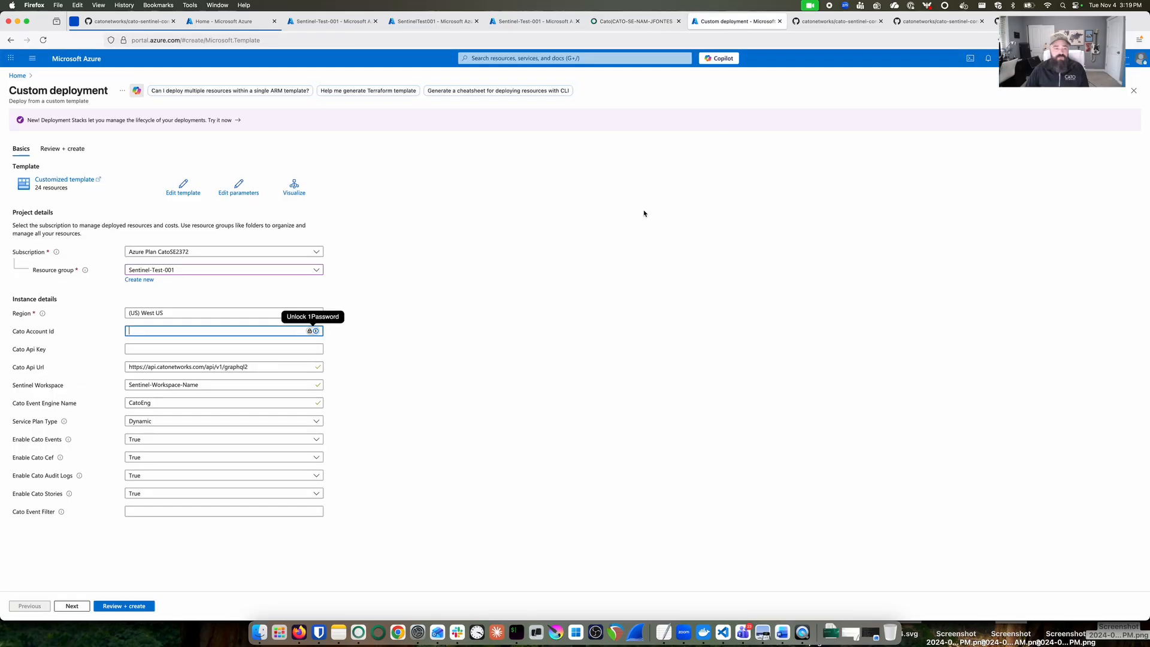
- Enter the Cato account ID and paste the Cato API key into the custom deployment form
key(super+Tab)
key(super+Tab)
key(super+Tab)
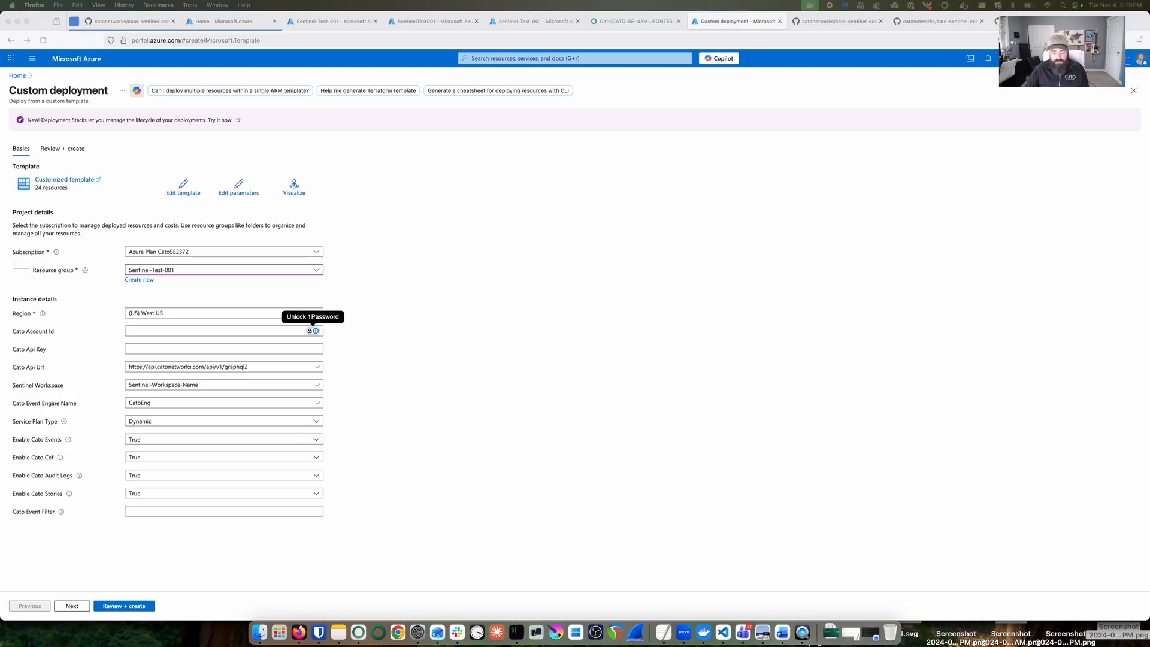
click(254, 330)
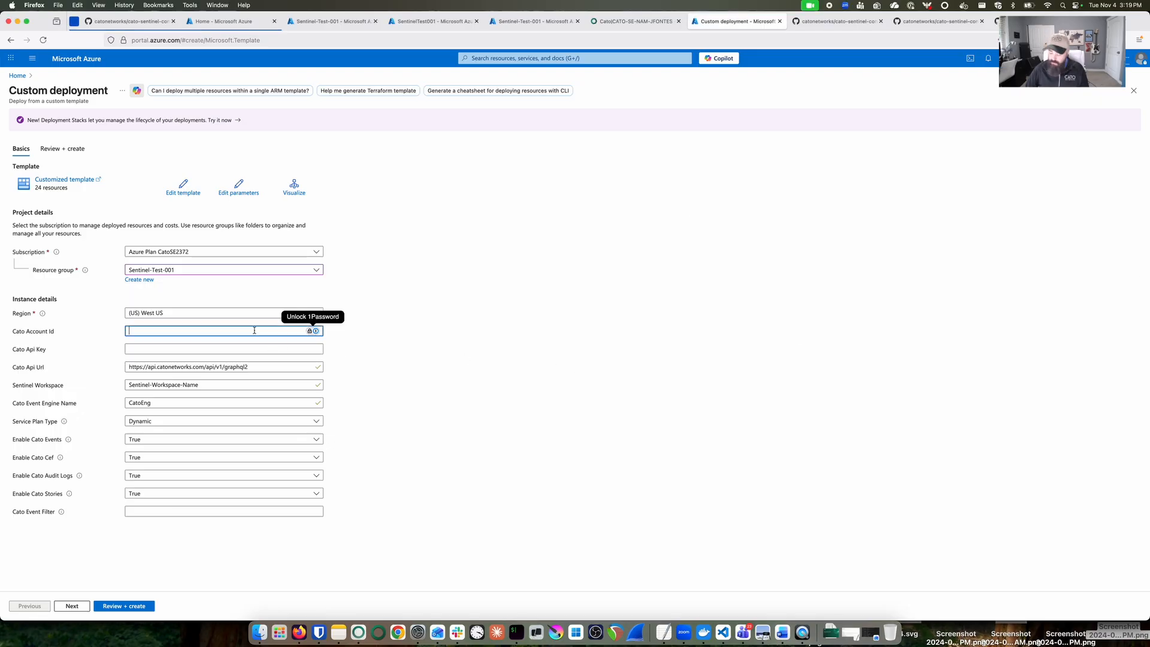
text(••)
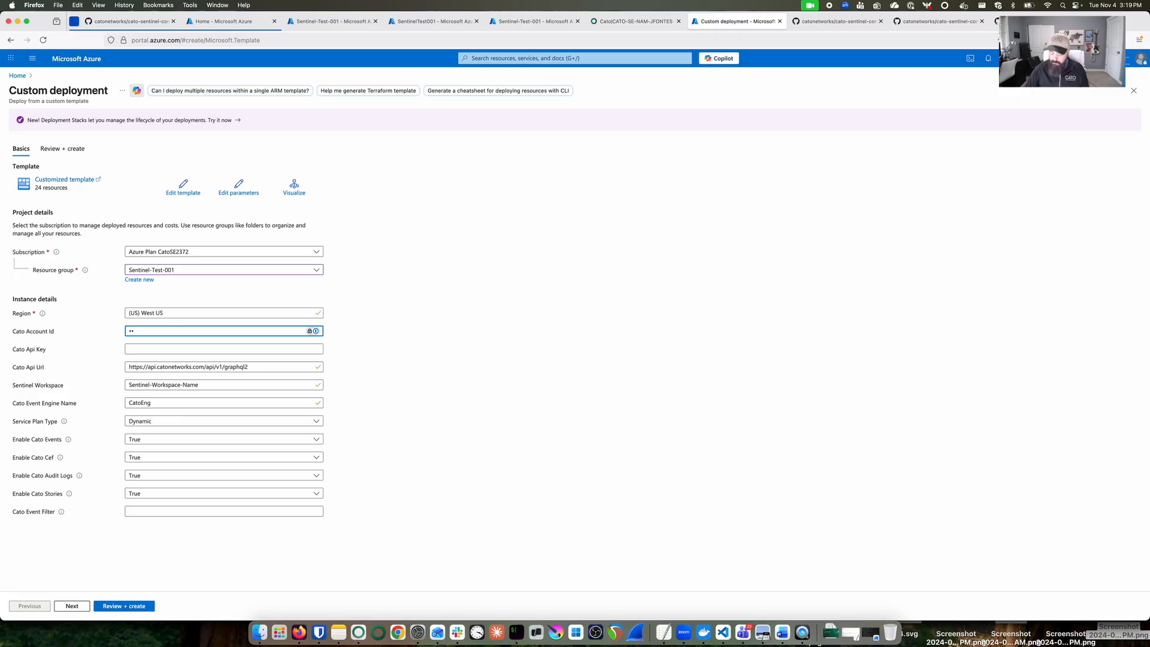
text(•••)
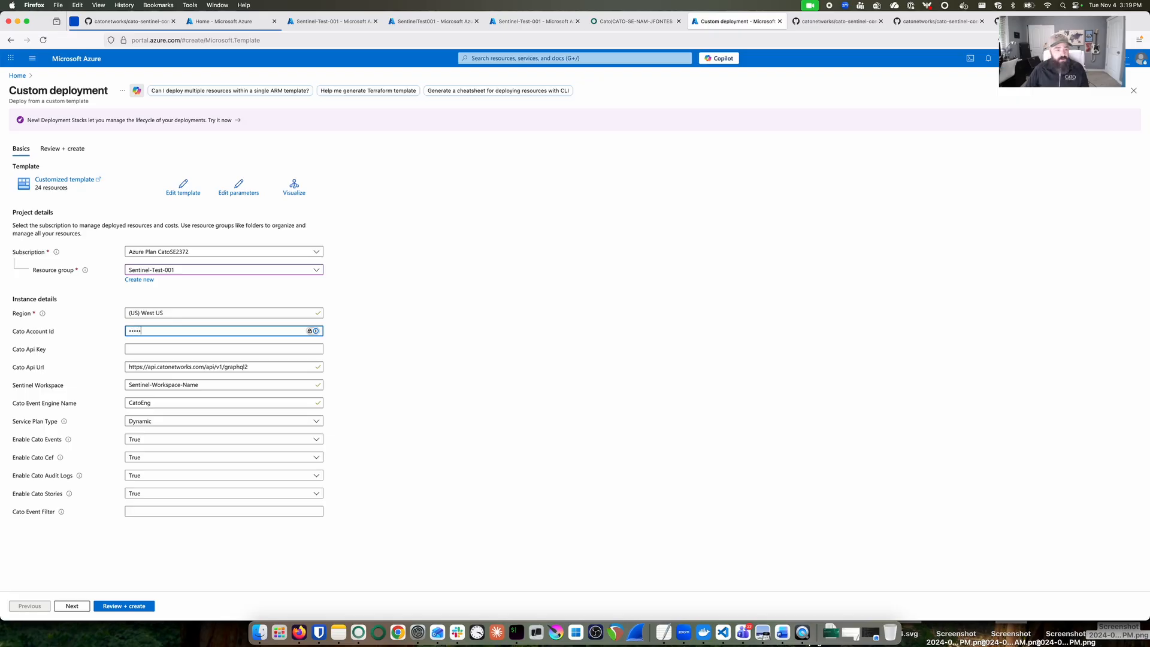
key(Tab)
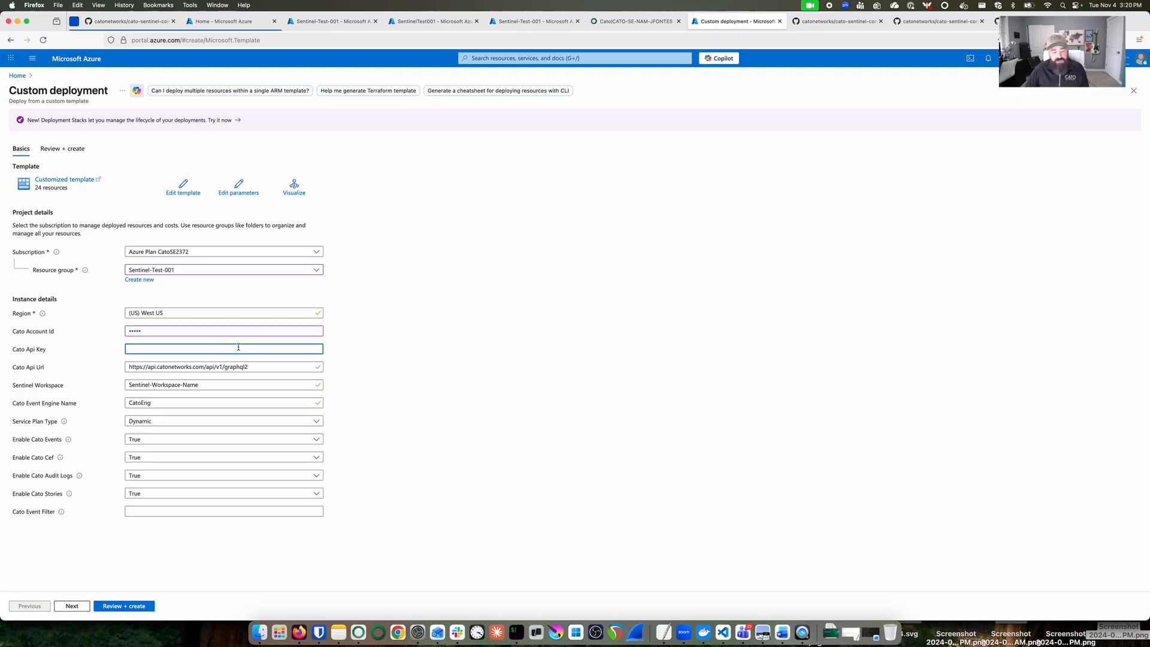
key(super+v)
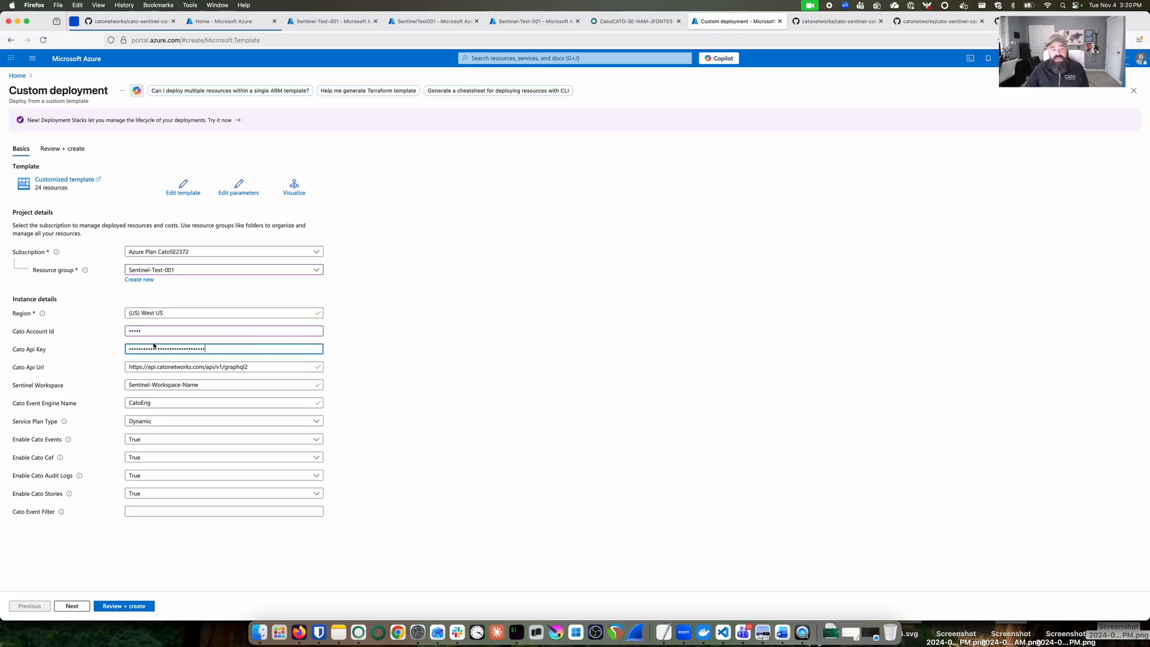
click(52, 354)
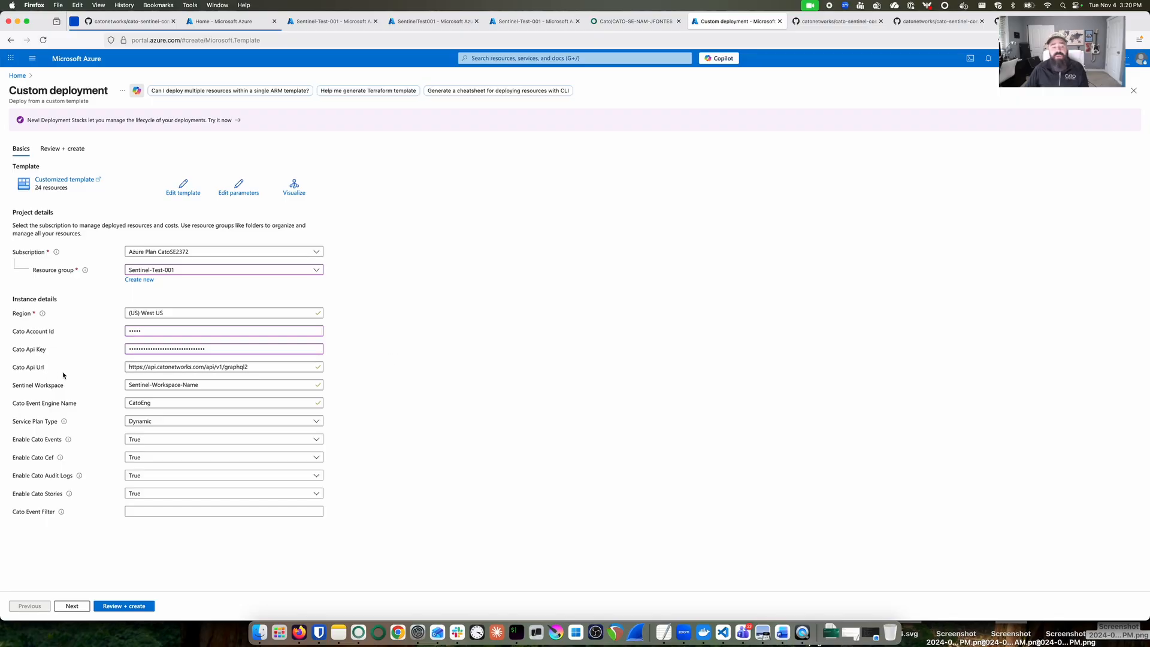
- Check the Cato console's web address and try inserting the us1 region into the deployment's Cato Api Url
click(635, 21)
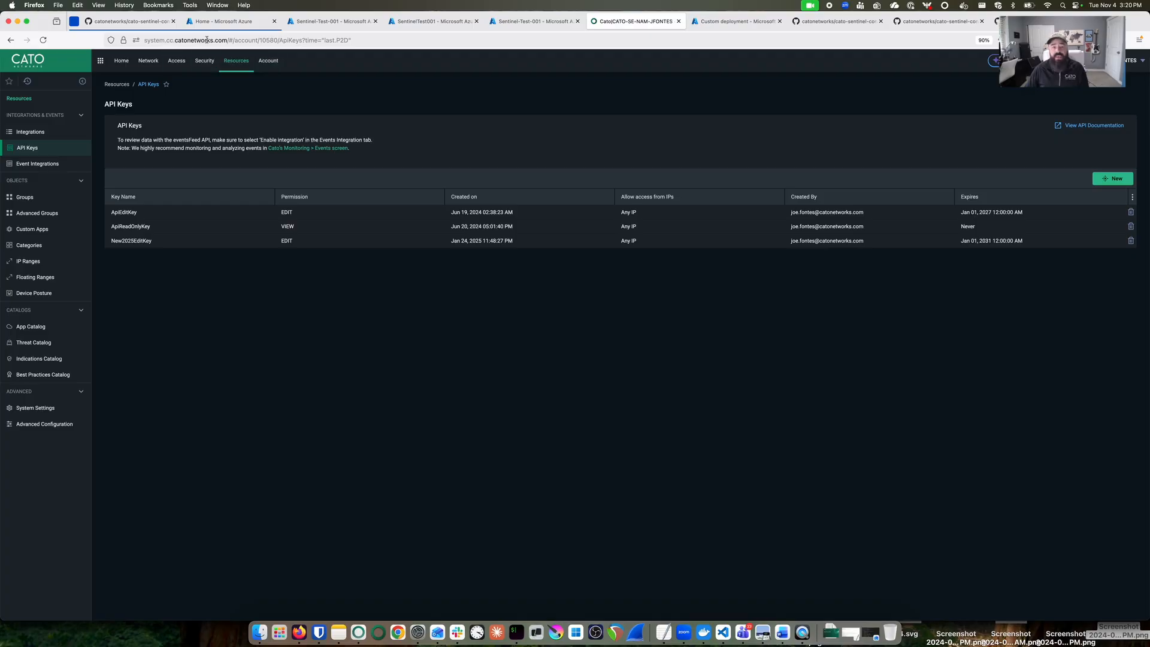
click(530, 21)
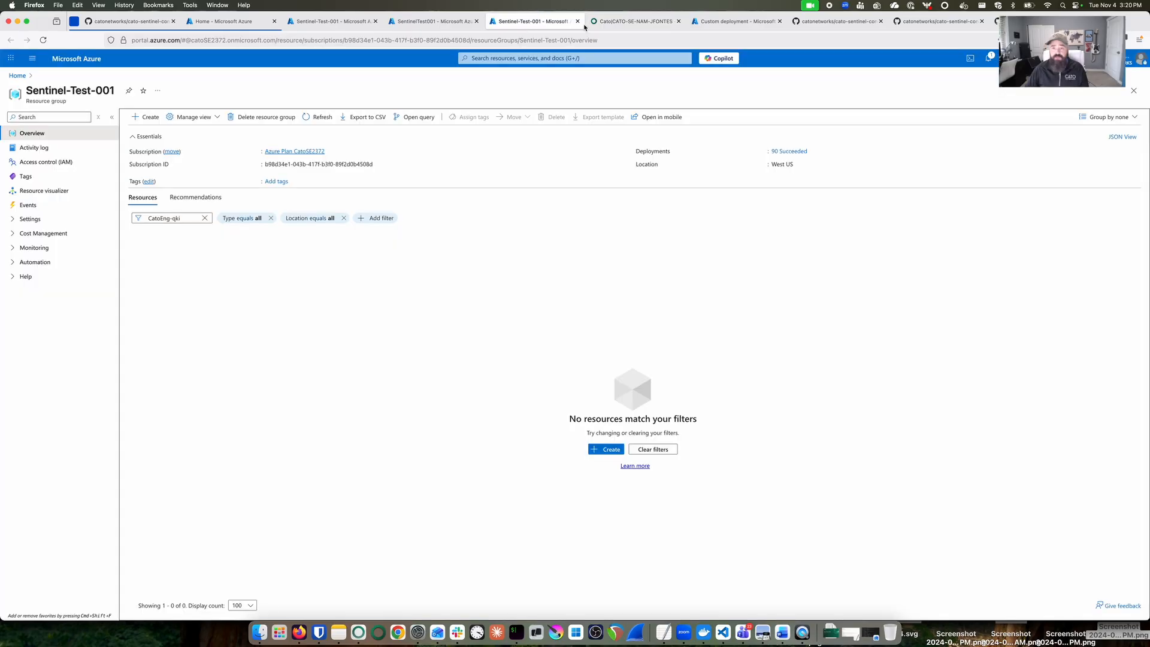
click(734, 23)
click(224, 367)
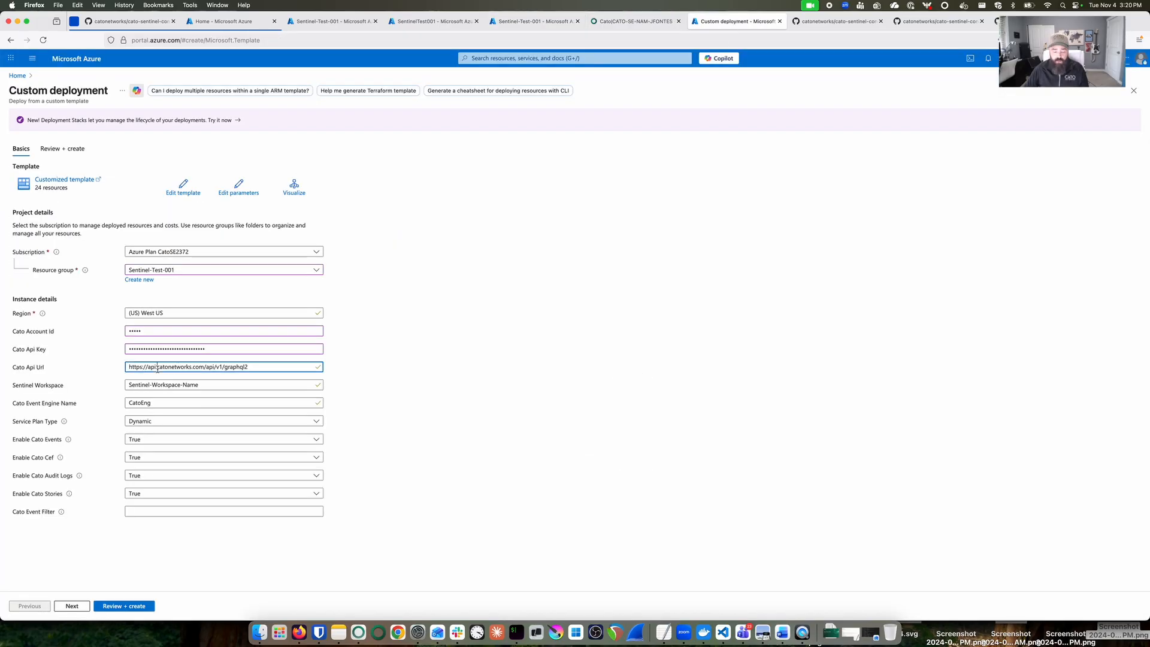
click(153, 367)
text(us.1.)
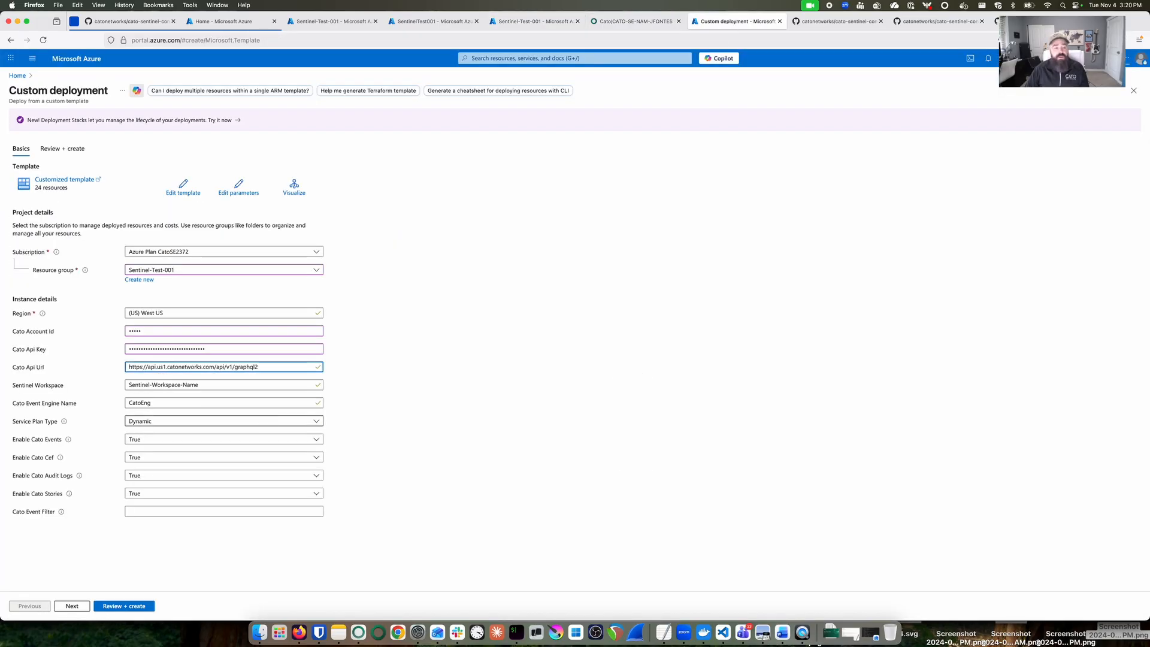
key(BackSpace)
key(BackSpace)
key(BackSpace)
key(BackSpace)
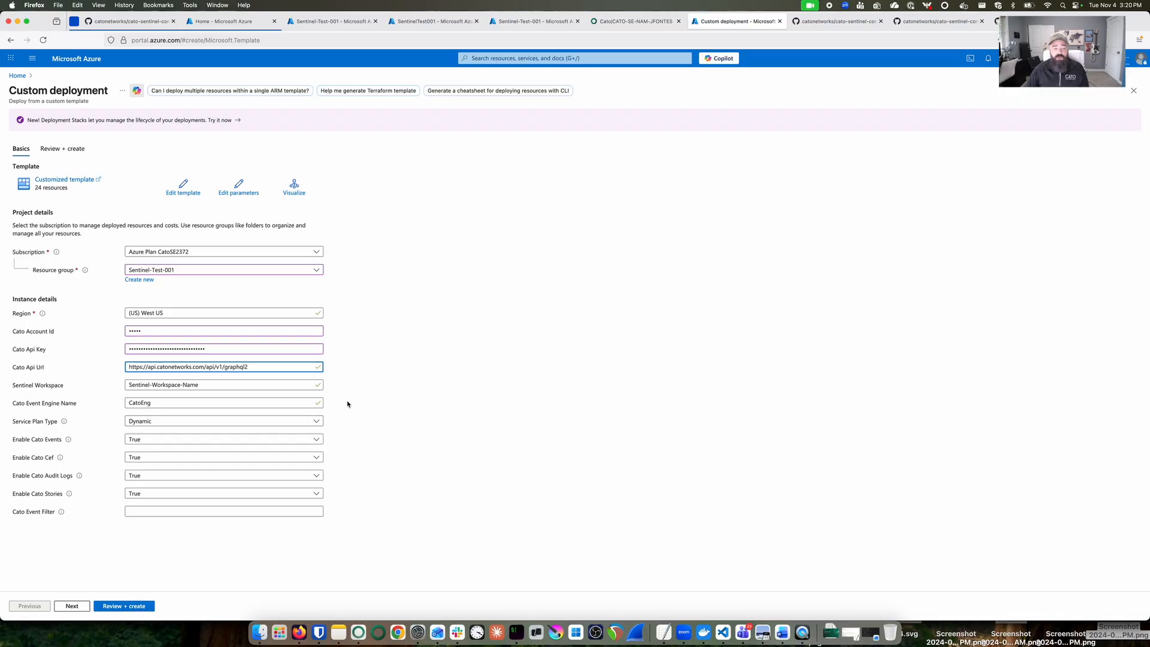
click(391, 382)
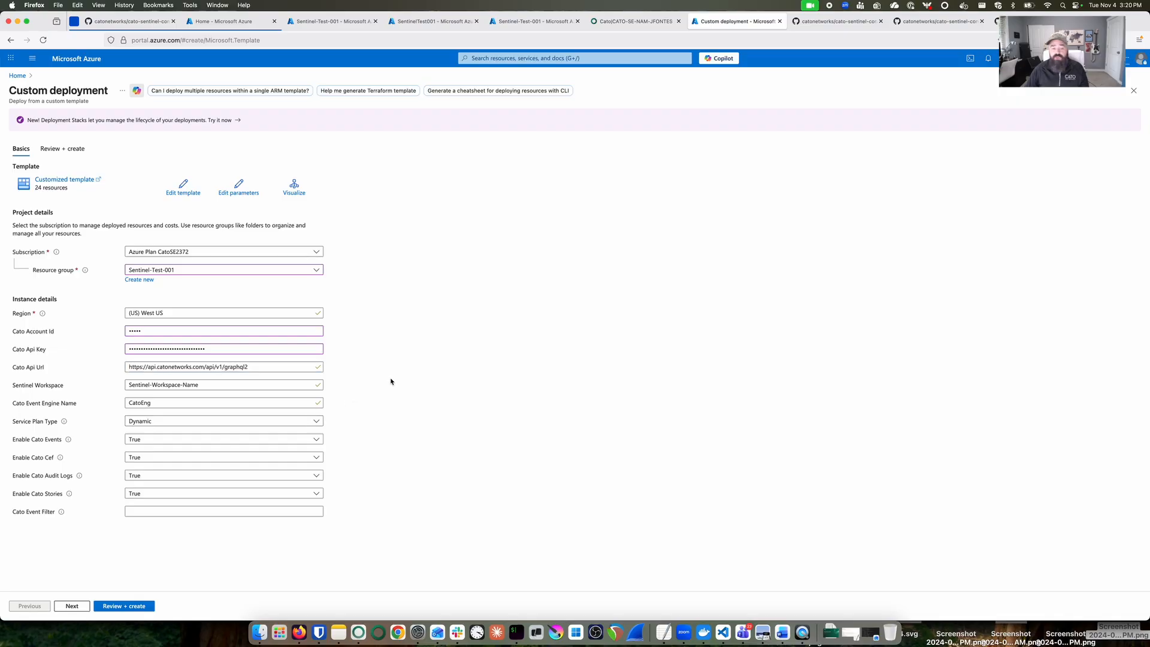
click(264, 370)
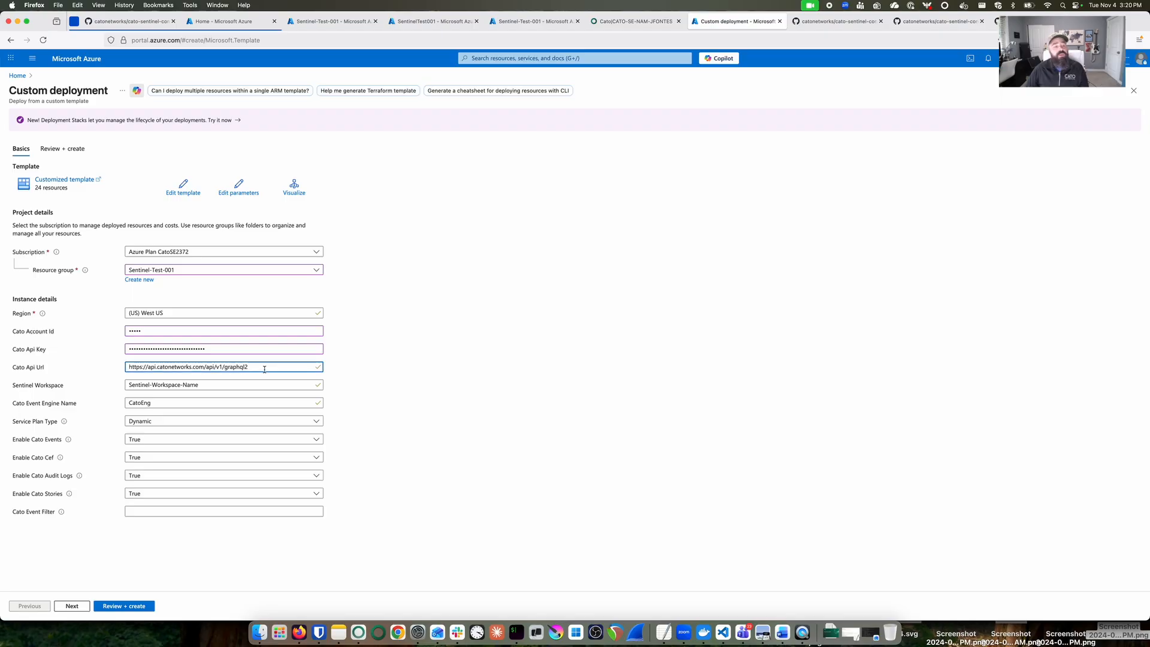
- Search Azure for resource groups and open the Sentinel-Test-001 resource group
double_click(29, 388)
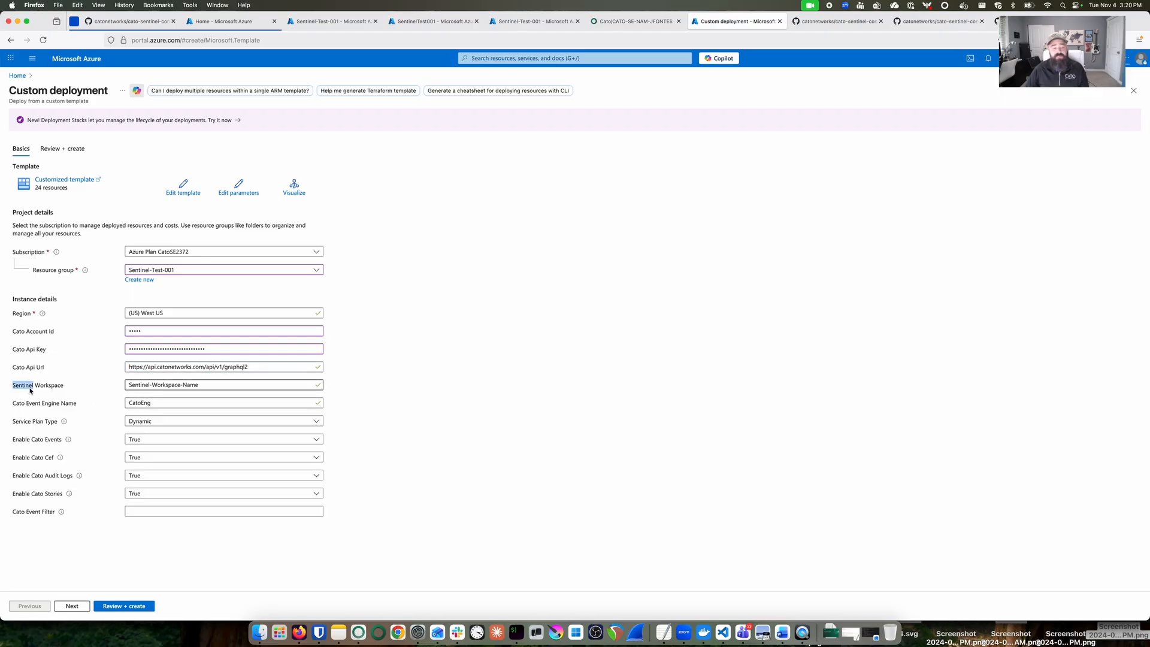
click(665, 286)
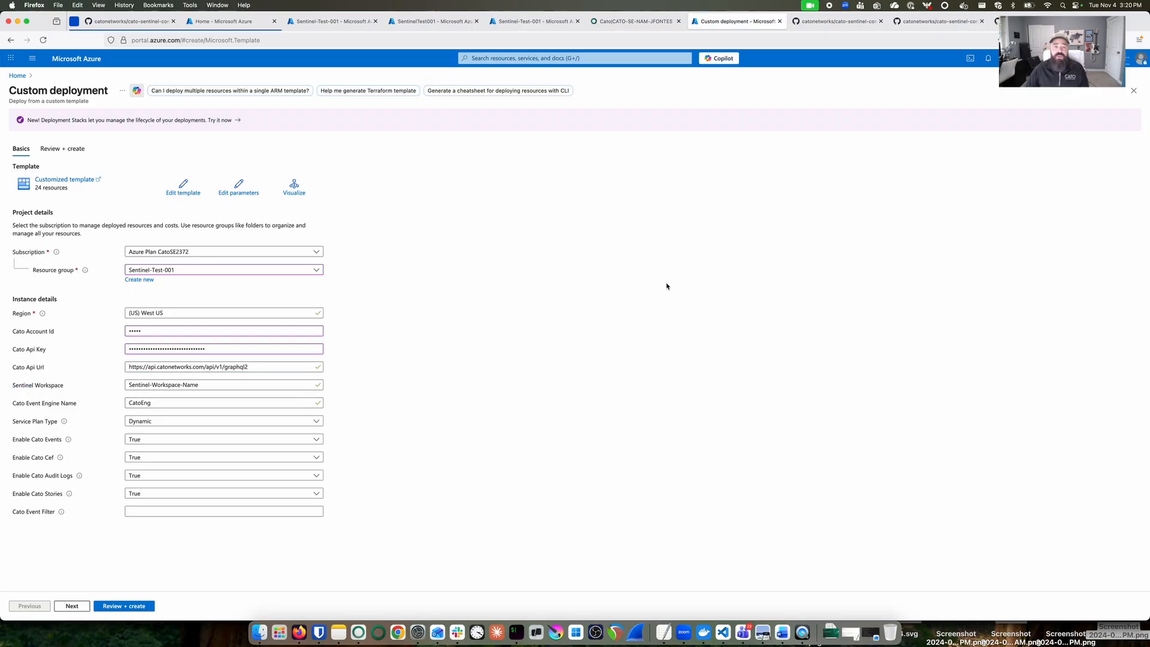
click(335, 21)
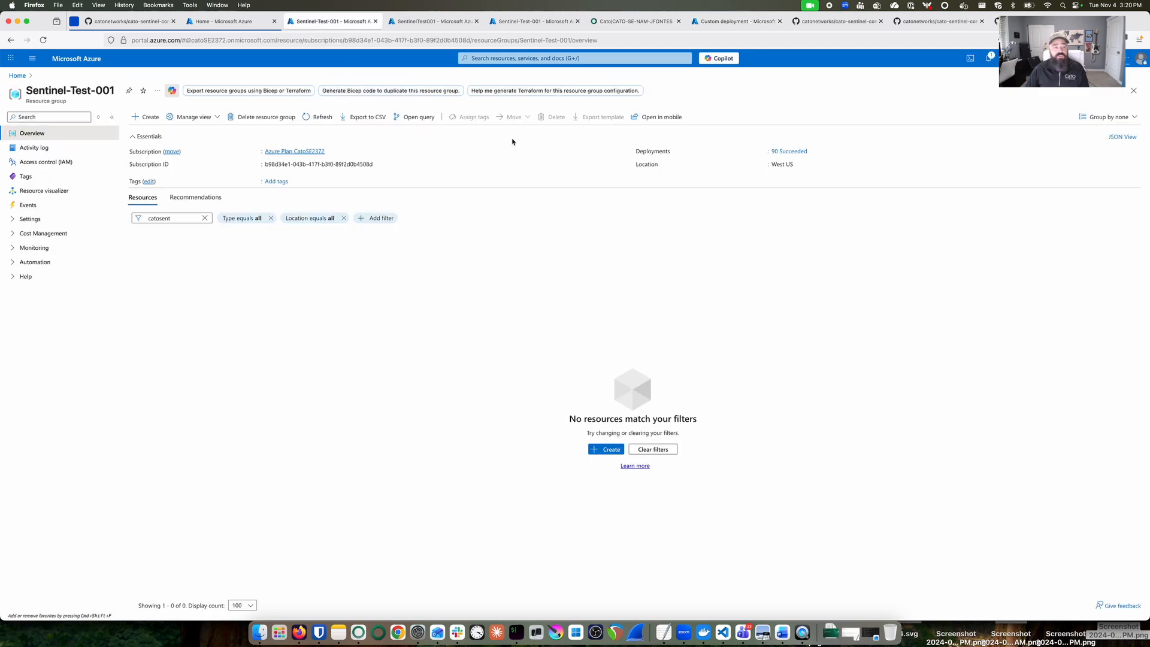
click(17, 76)
click(537, 58)
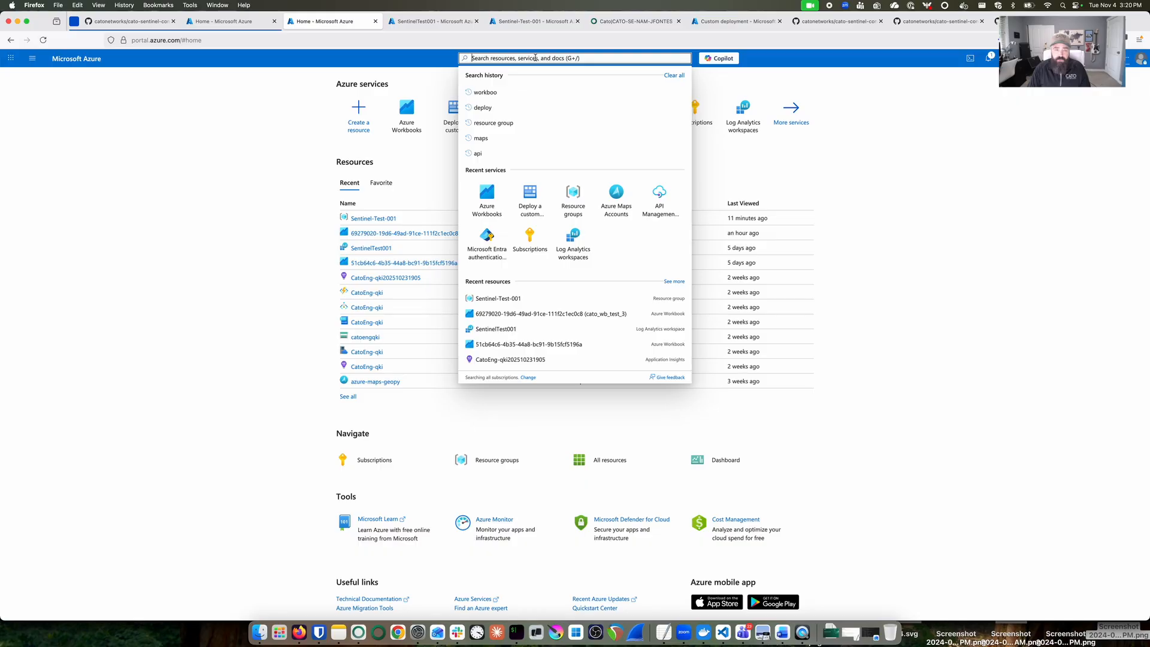
text(resource groups)
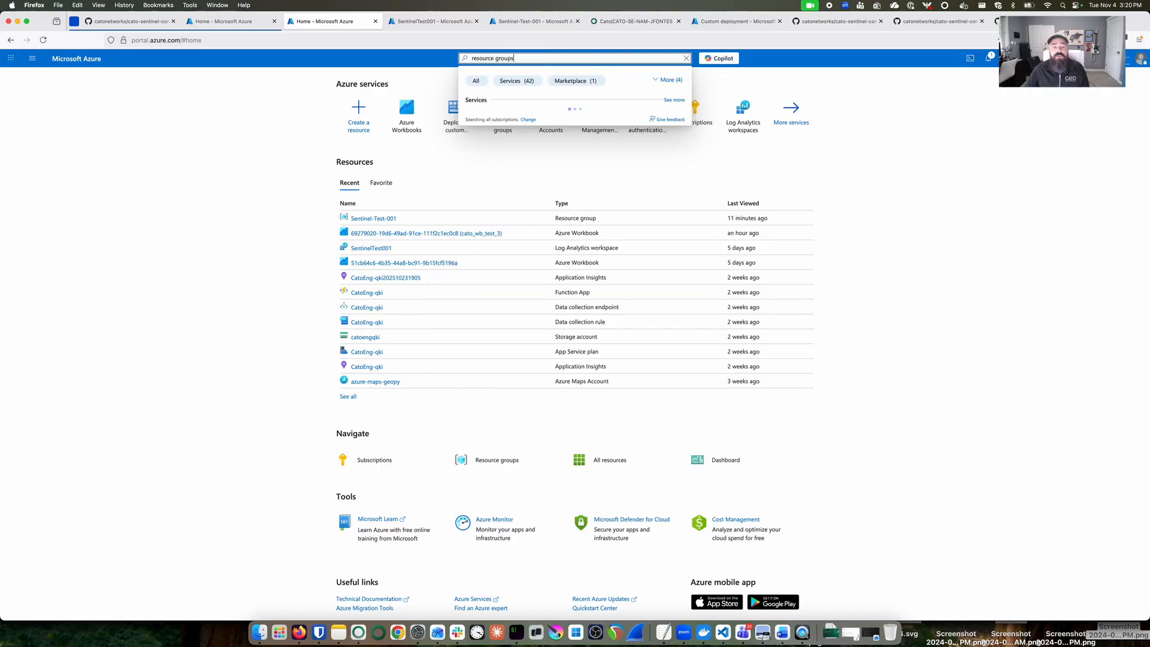
click(523, 119)
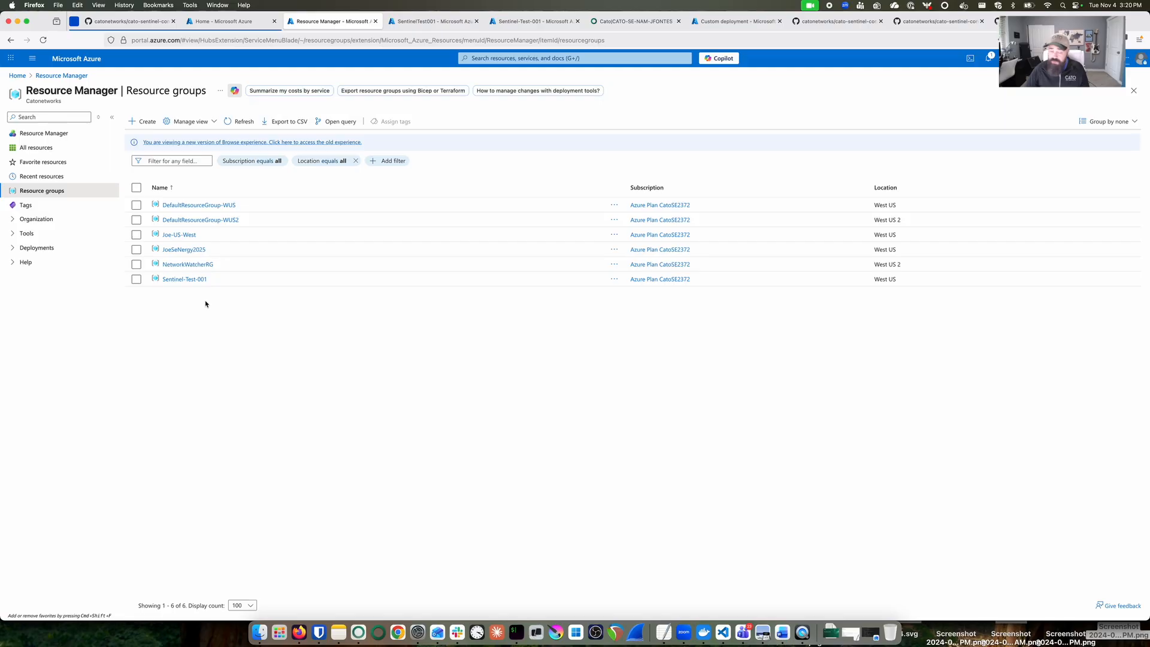
click(185, 280)
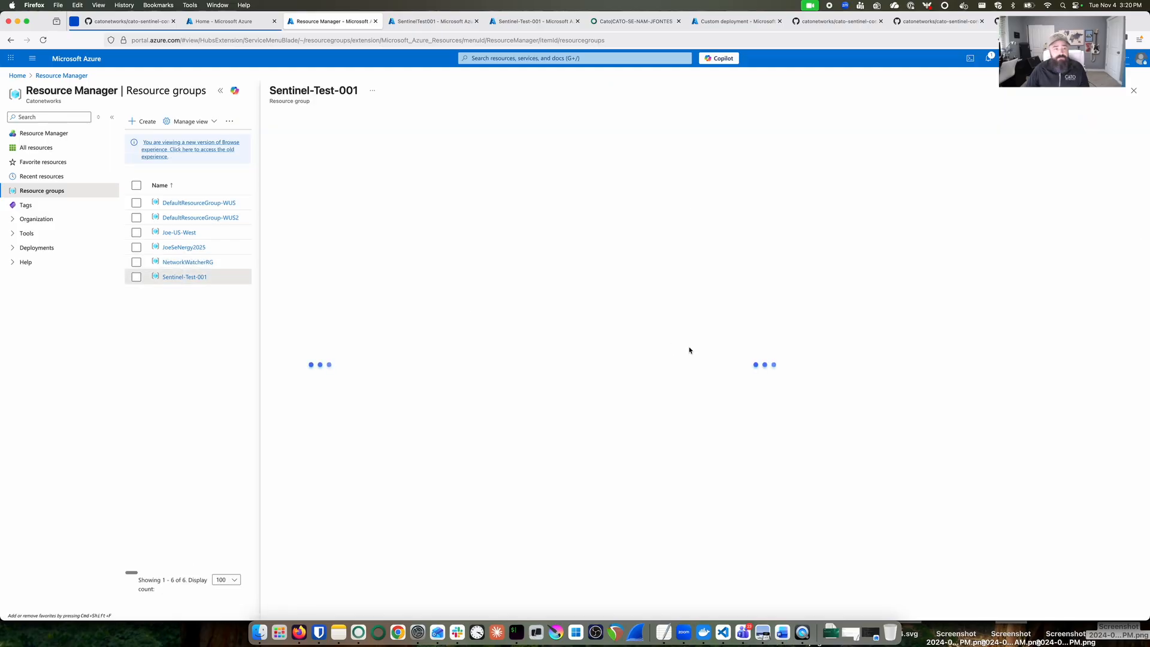
click(220, 91)
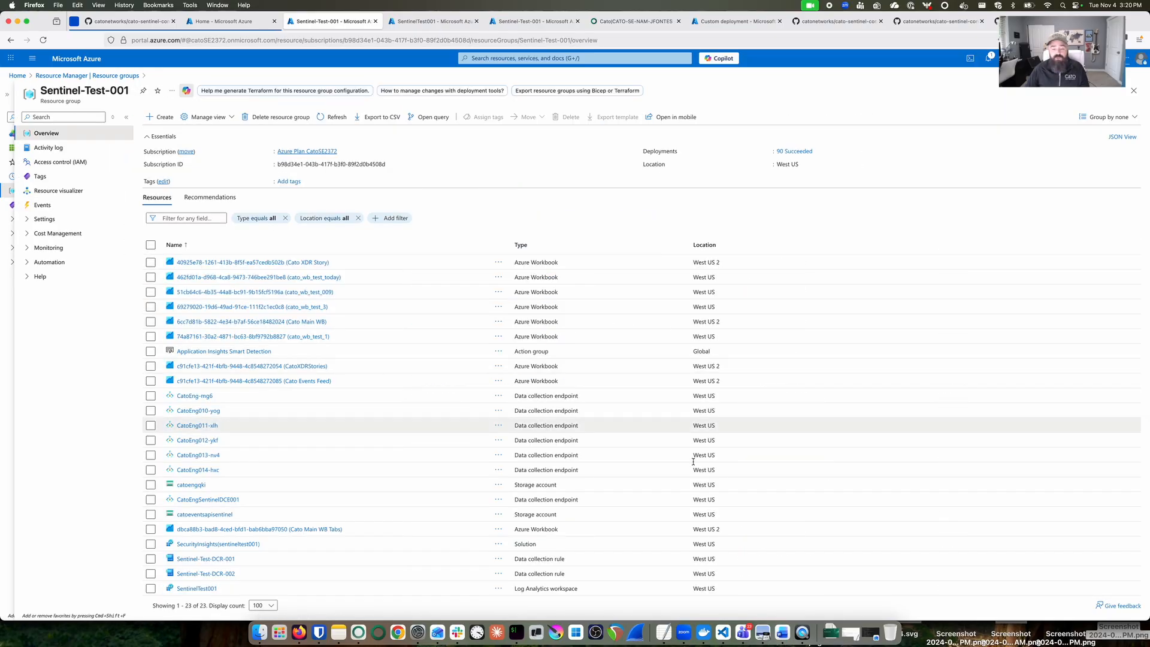
- Open the SentinelTest001 Log Analytics workspace and copy its name
drag(579, 589, 510, 590)
click(188, 589)
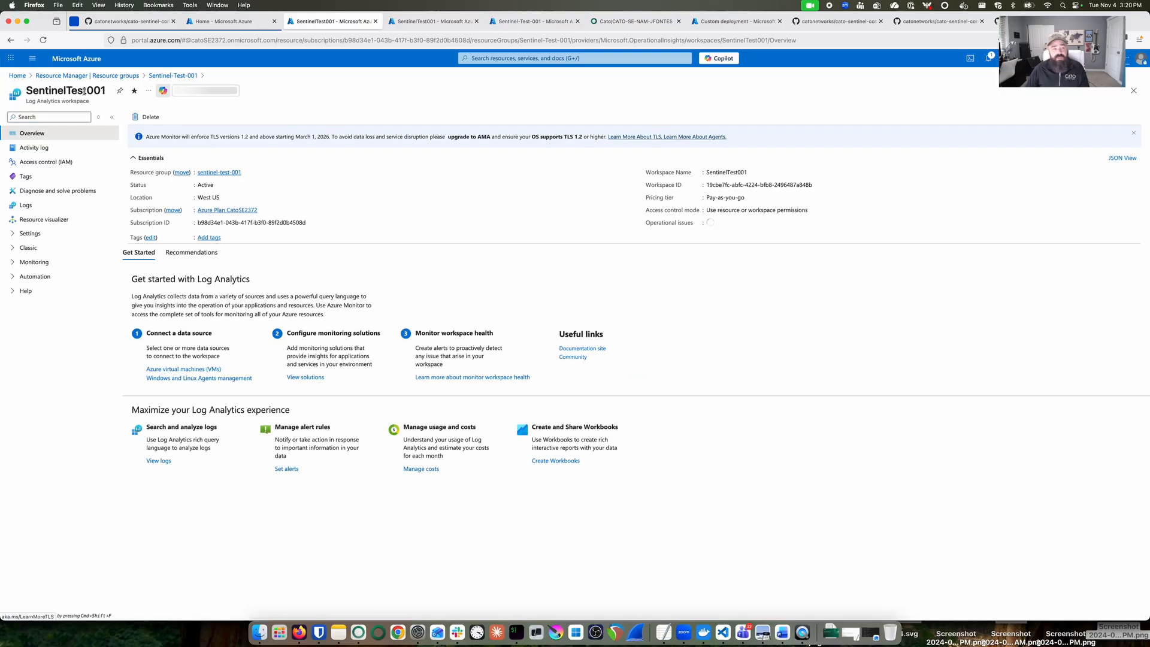
double_click(85, 90)
right_click(85, 91)
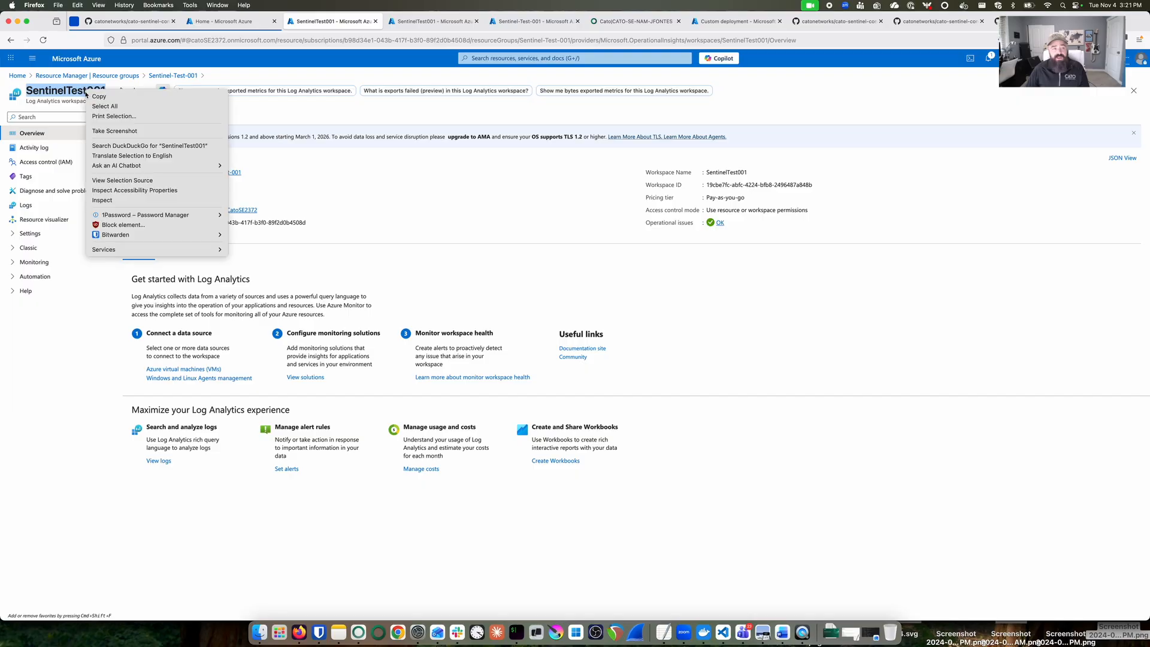
click(102, 96)
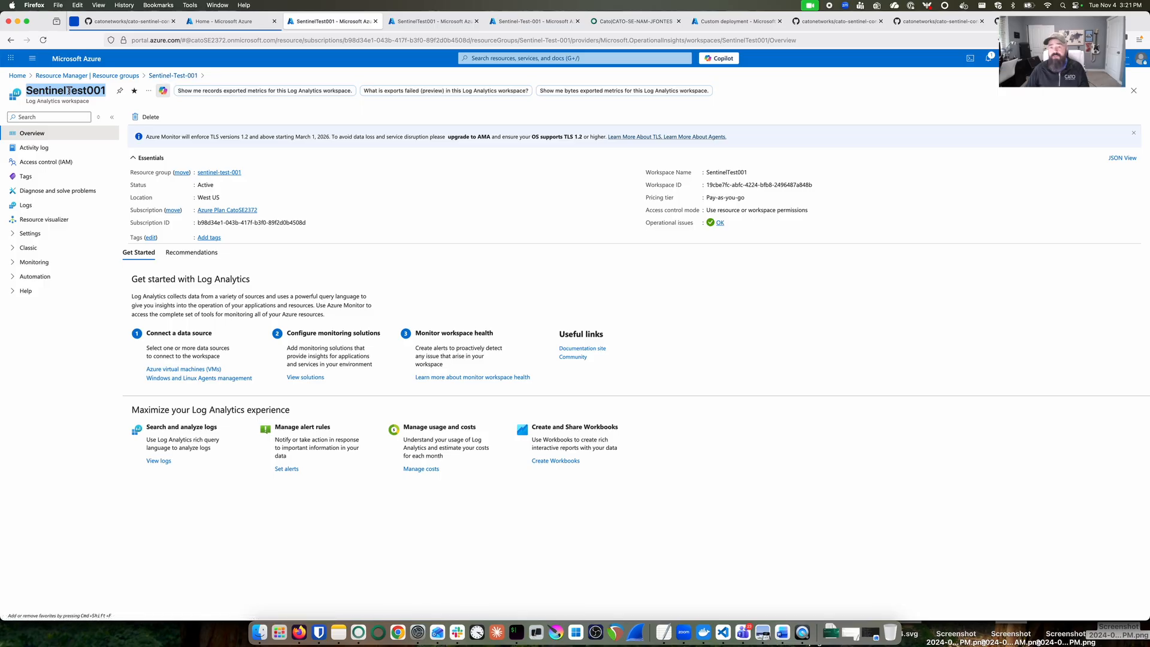
- Set the custom deployment's Sentinel Workspace to SentinelTest001
click(737, 21)
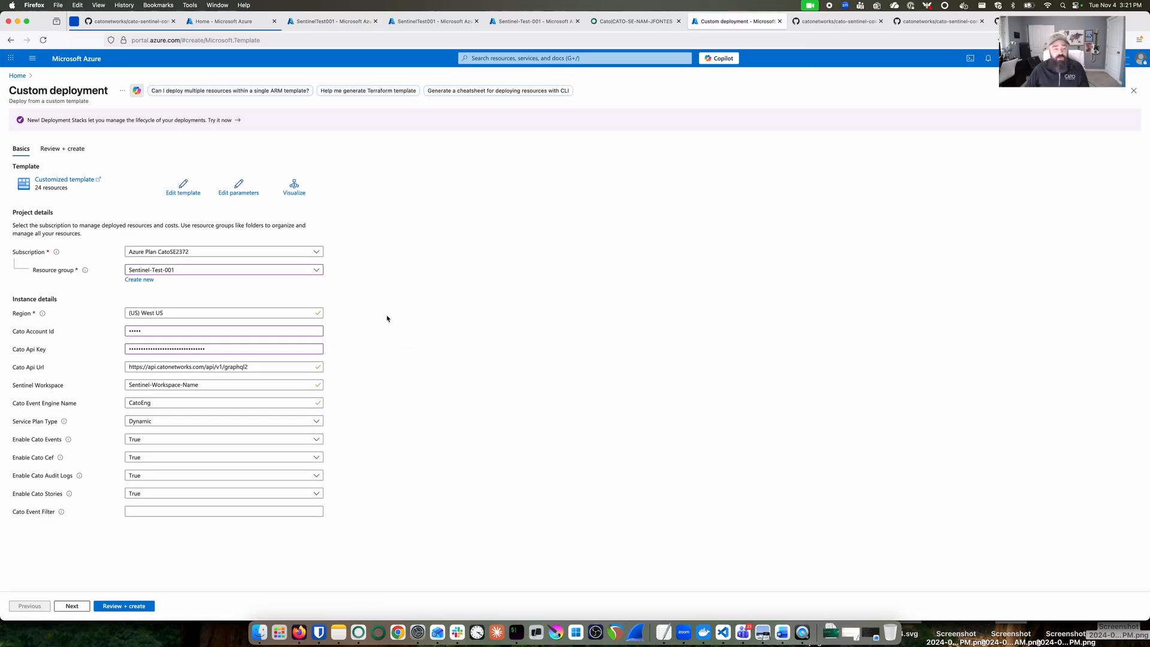
triple_click(217, 384)
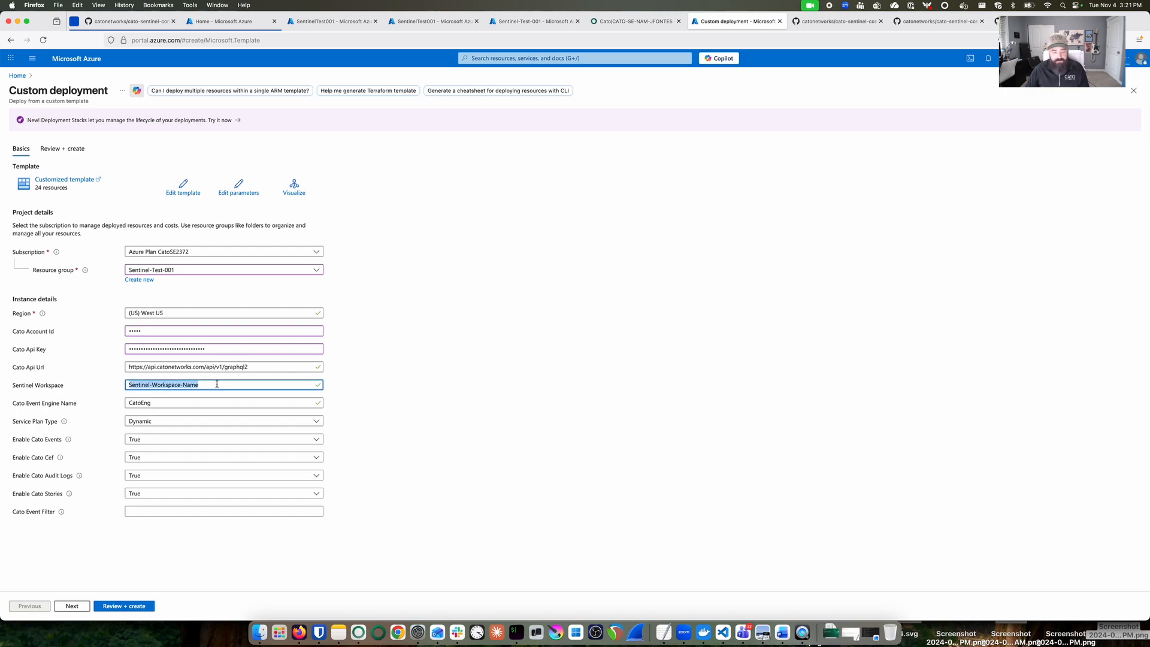
key(super+v)
click(388, 390)
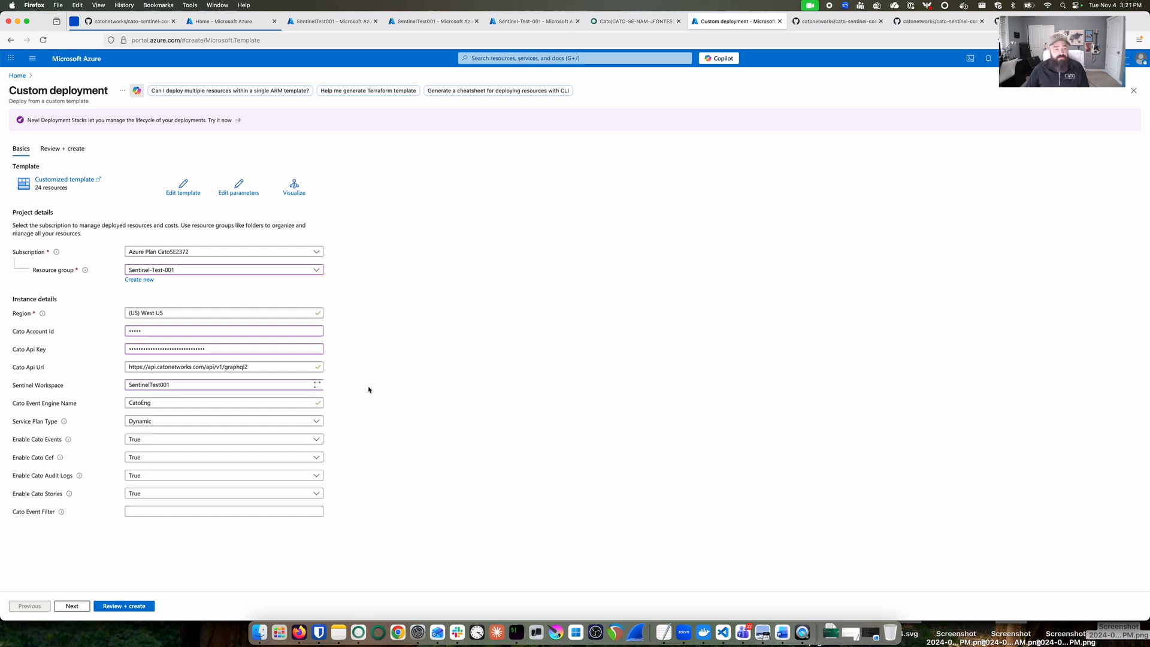
- Set the Cato Event Engine Name to CatoSent
click(186, 405)
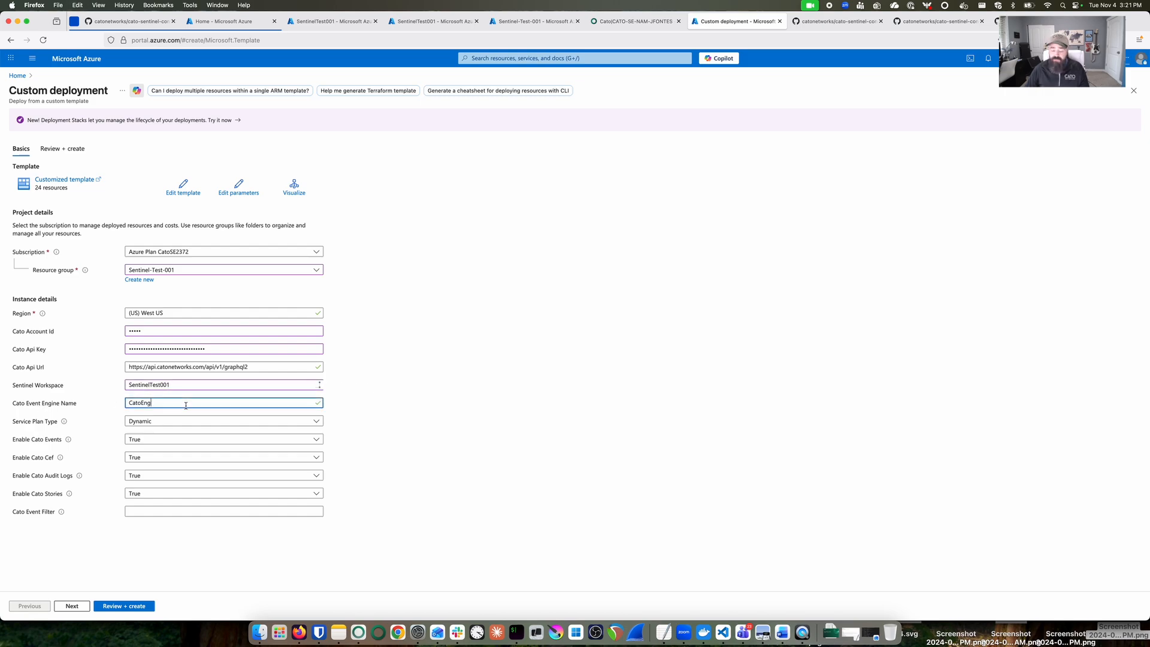
key(BackSpace)
key(BackSpace)
key(BackSpace)
text(Sent)
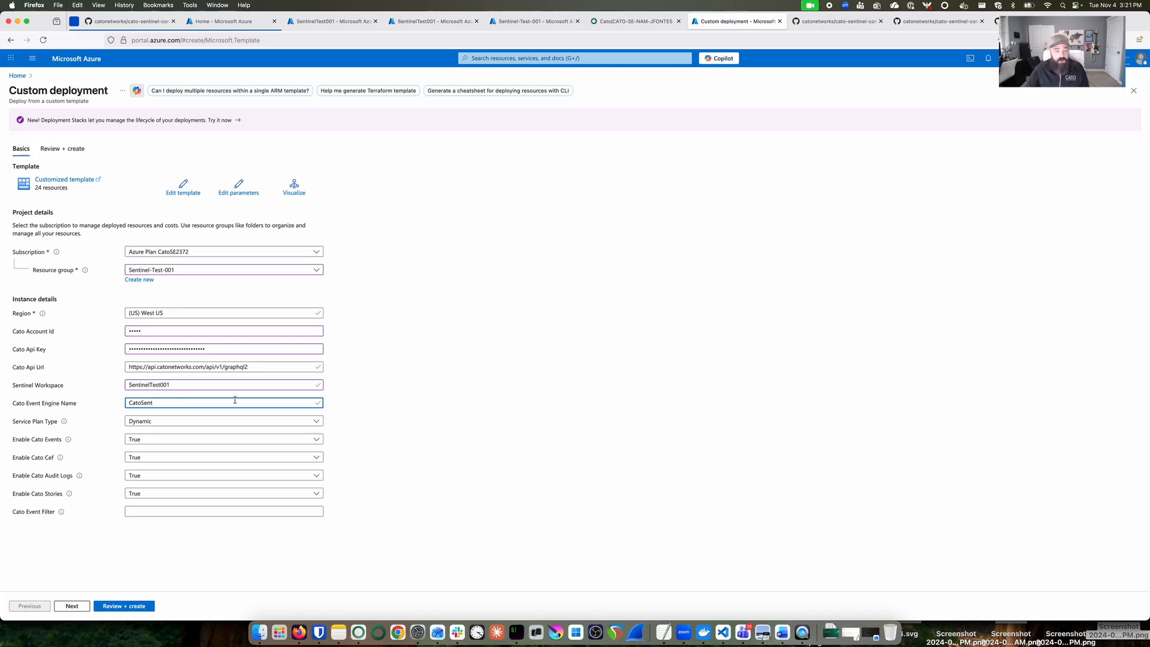
click(357, 418)
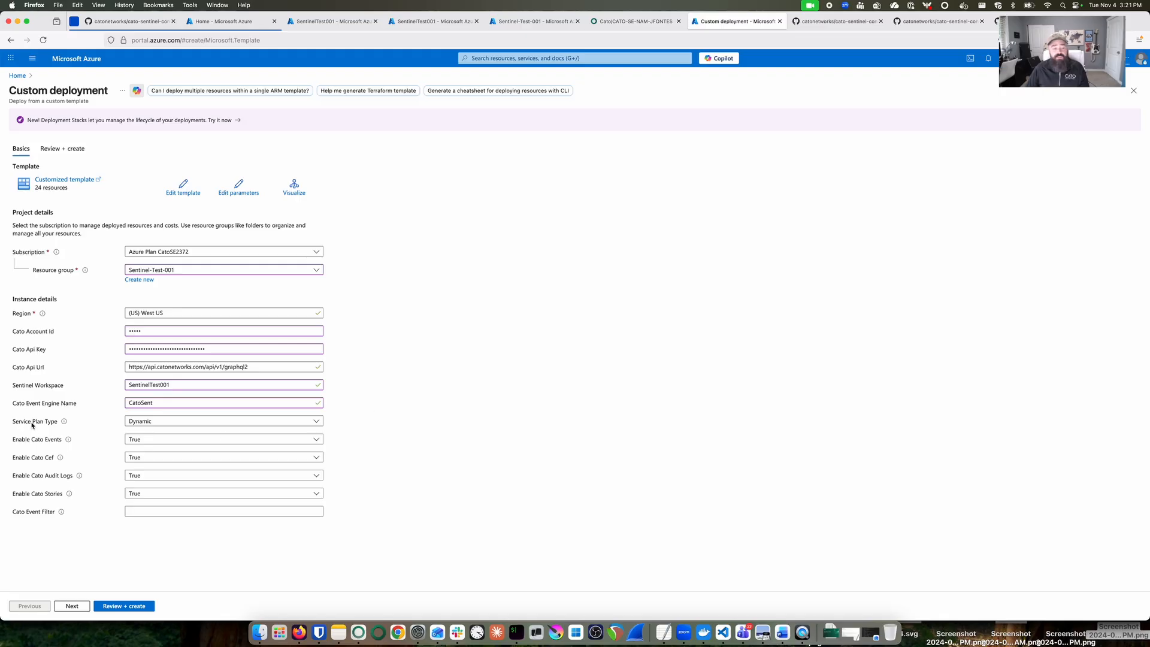
- Try the Basic service plan type and return the setting to Dynamic
click(321, 423)
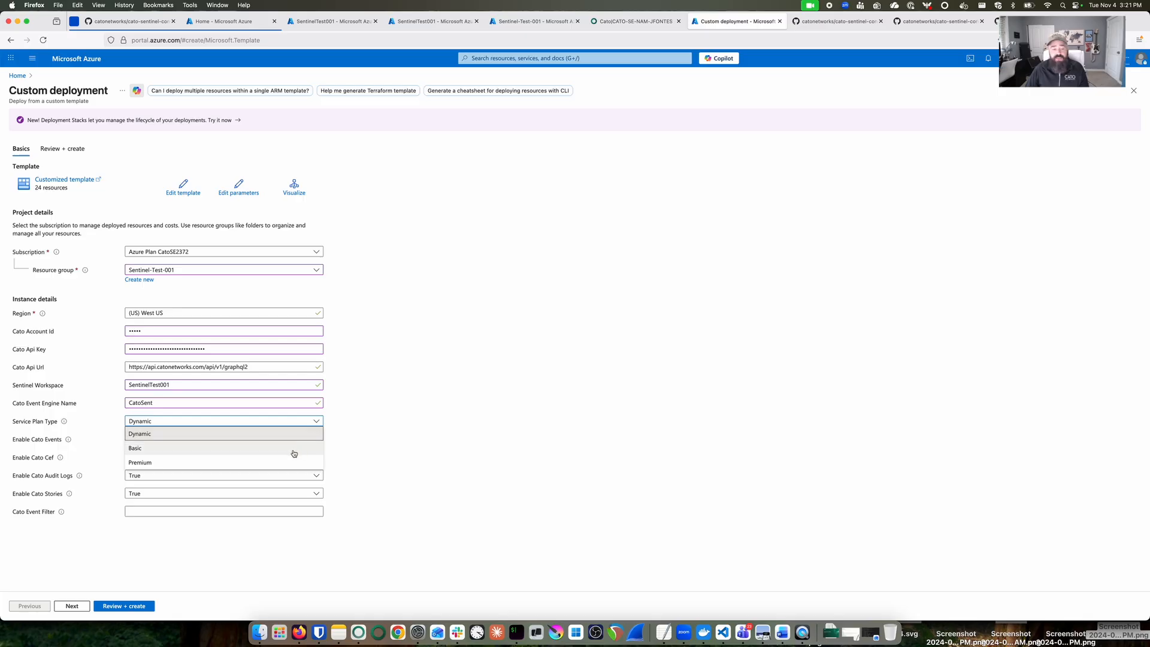
click(293, 448)
click(270, 421)
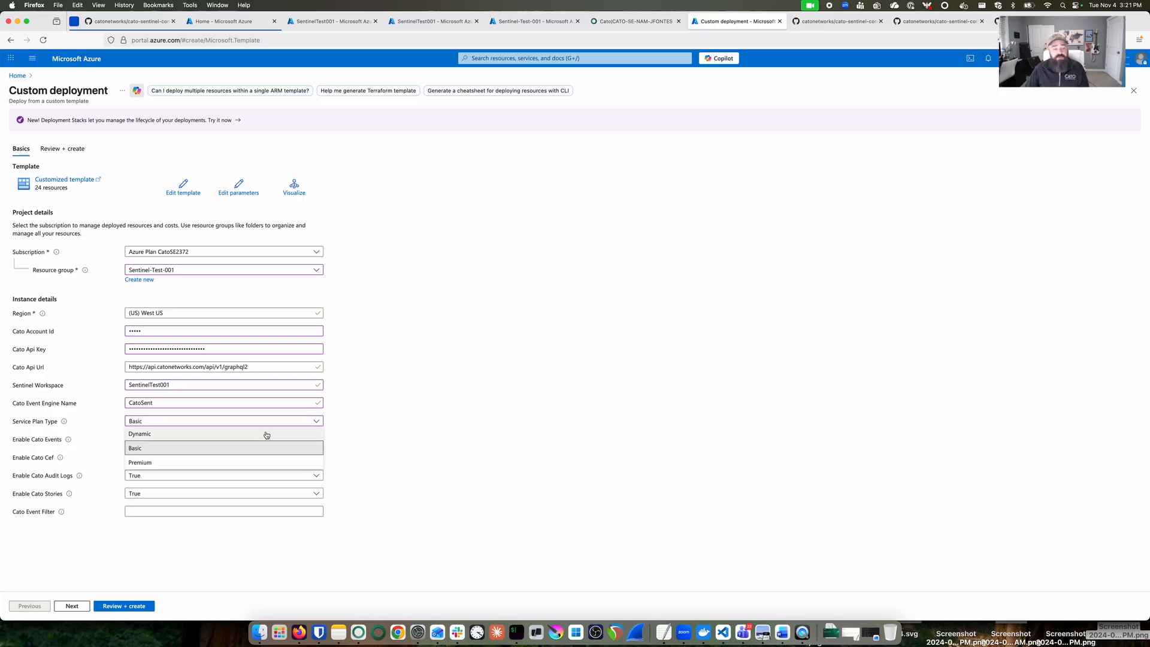
click(265, 434)
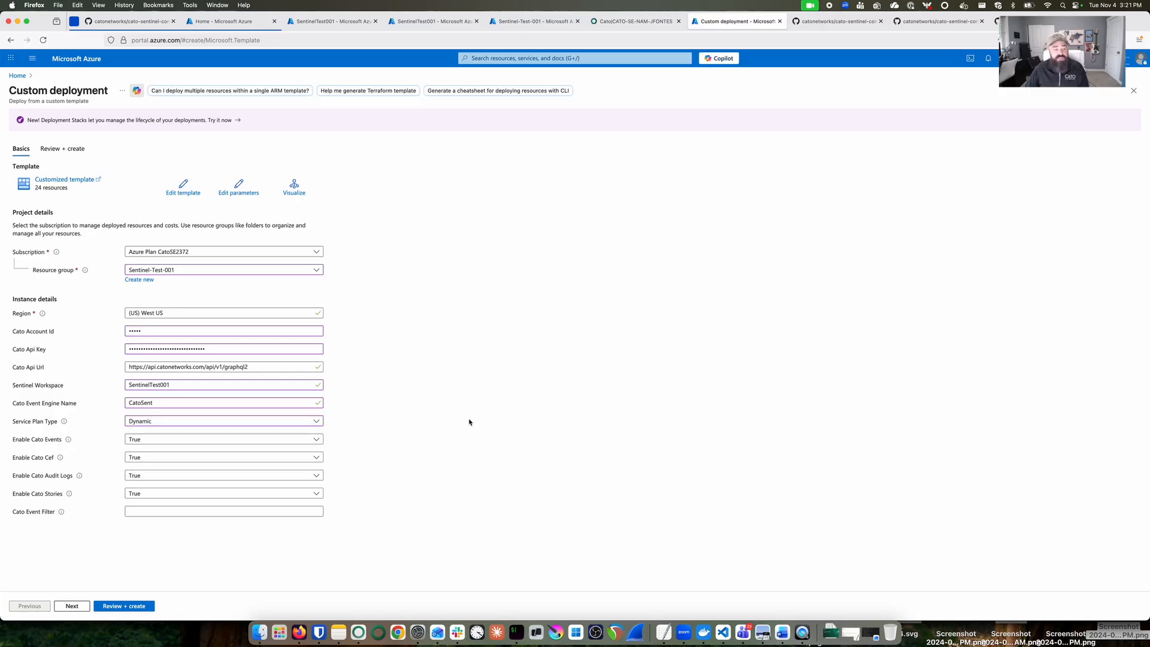
click(134, 439)
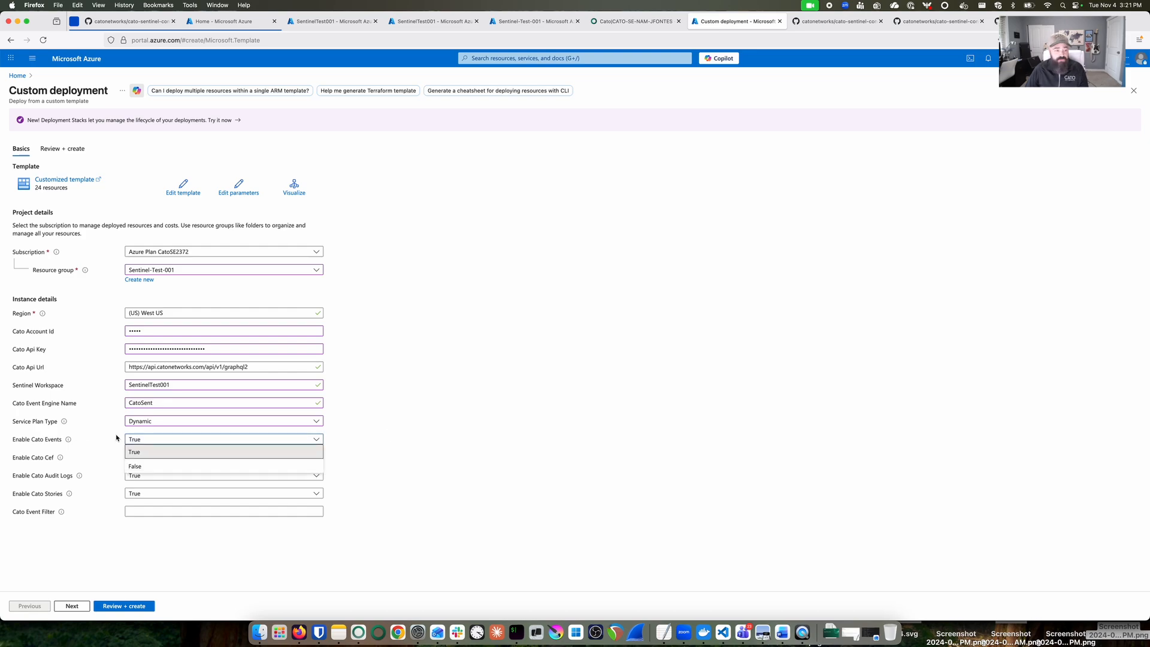
click(117, 438)
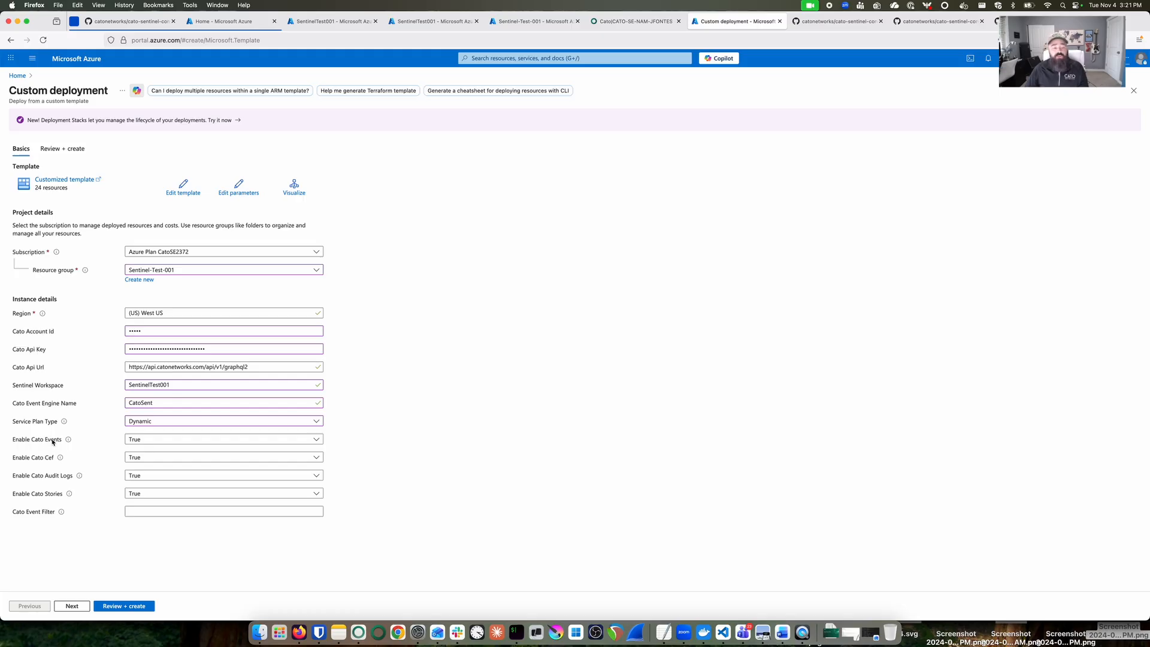
mouse_move(69, 442)
mouse_move(69, 495)
key(super+Tab)
key(super+Tab)
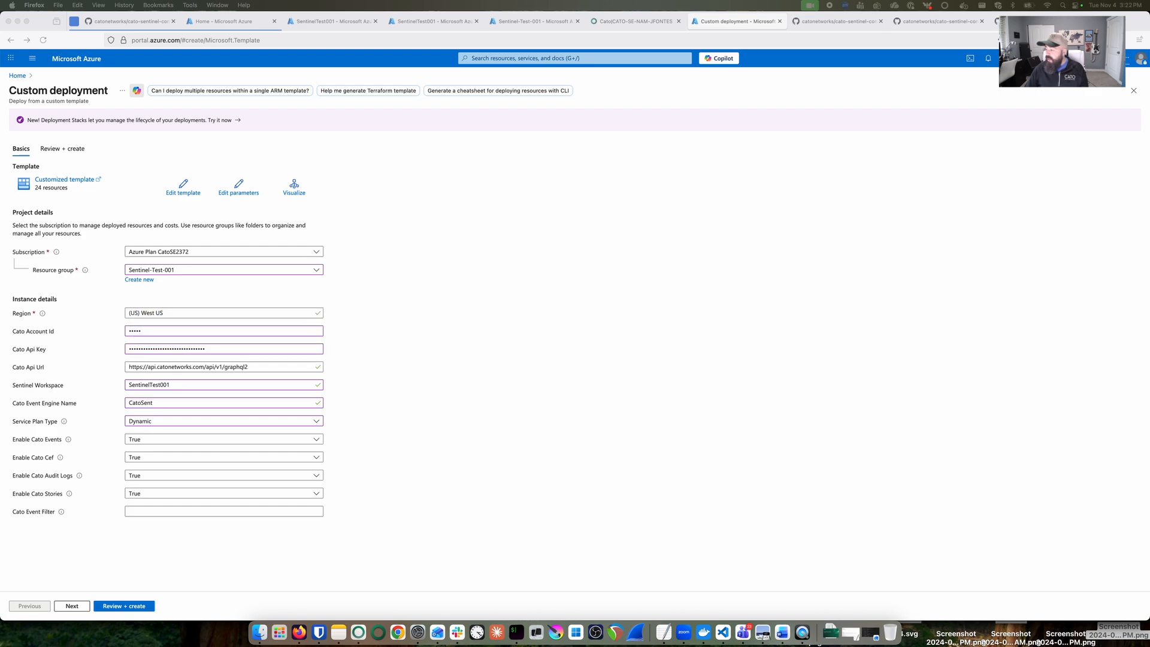
click(689, 357)
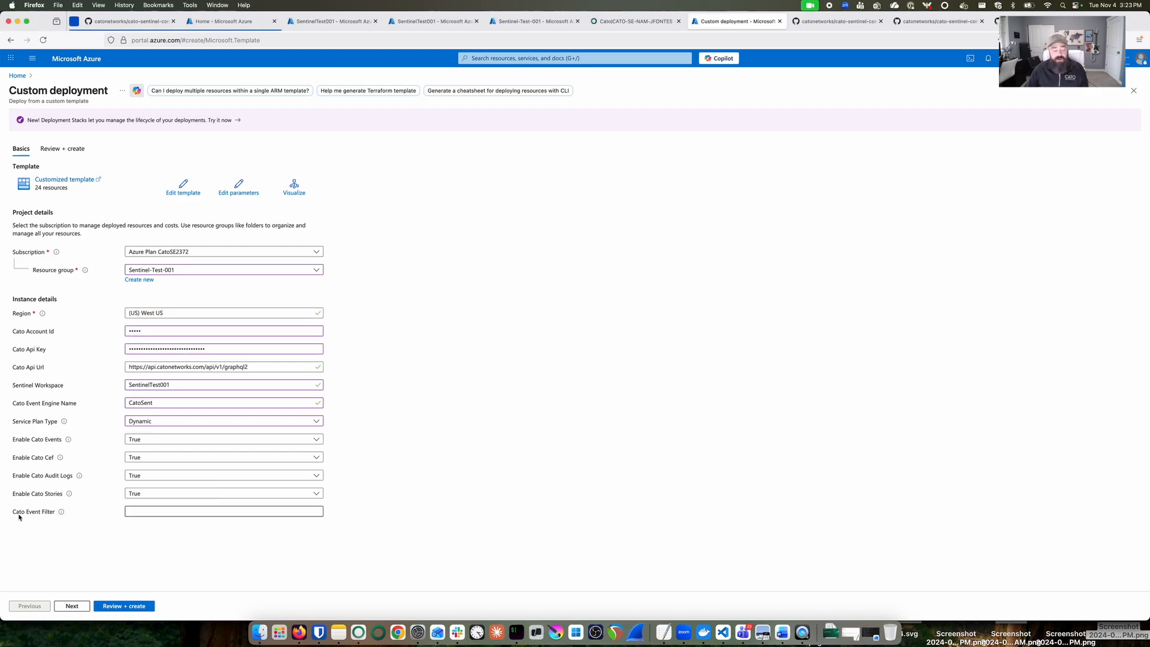
- Look up the Cato Event Filter description and its example filters in the cato-sentinel-connect README
click(838, 21)
scroll(695, 265, down, 15)
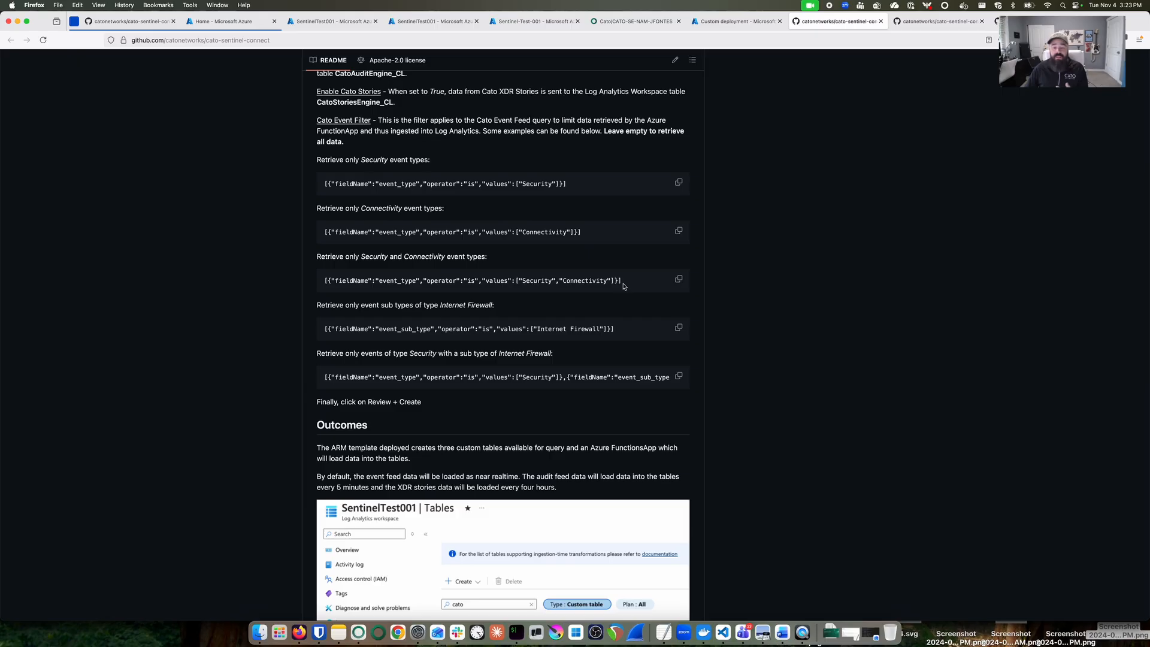
scroll(623, 286, down, 2)
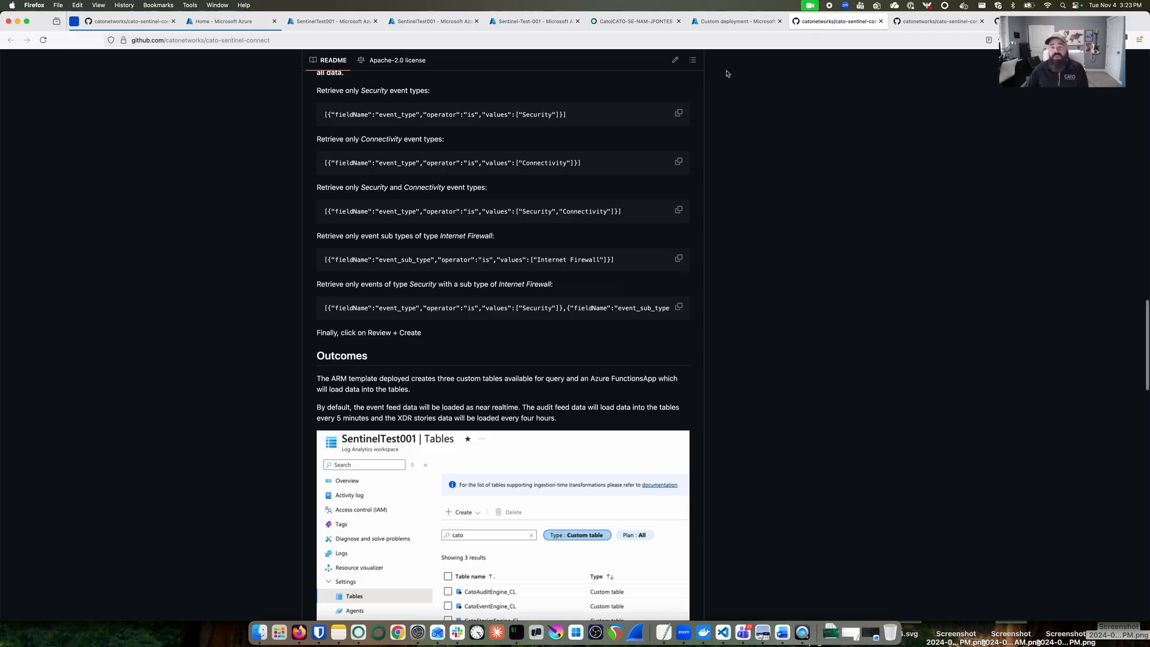
- Return to the custom deployment and proceed to its review with the Cato Event Filter left empty
click(724, 22)
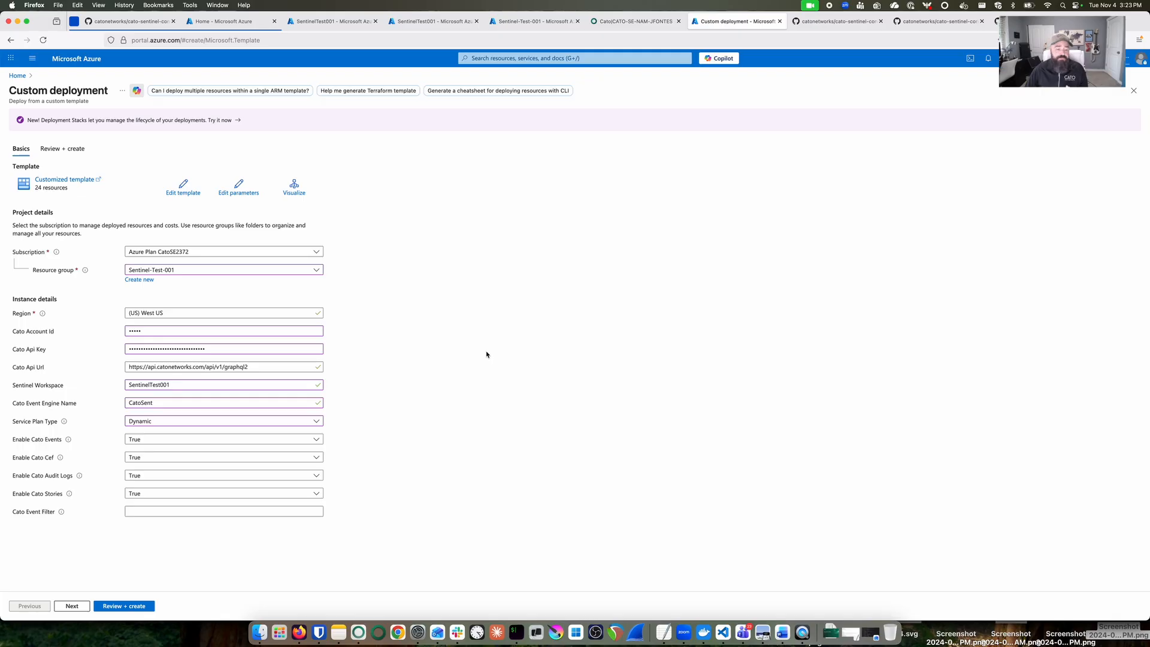
click(127, 607)
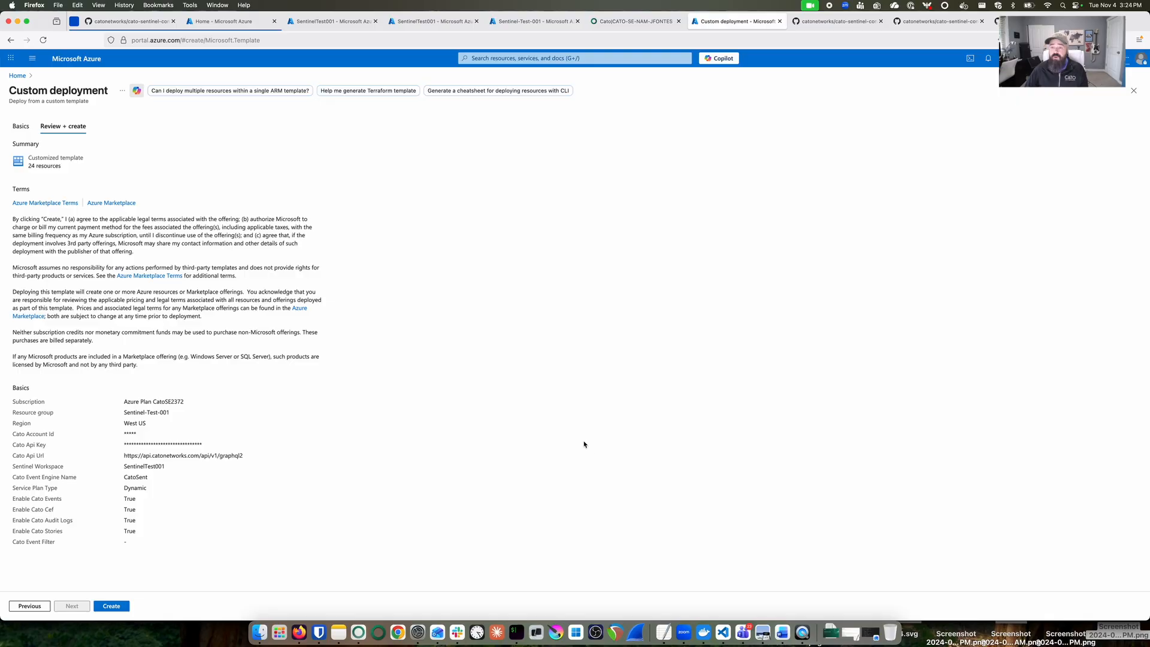
- Examine the parameters, variables and resources defined in the repository's cato_deploy.json template, and return to the repository's main page
click(839, 21)
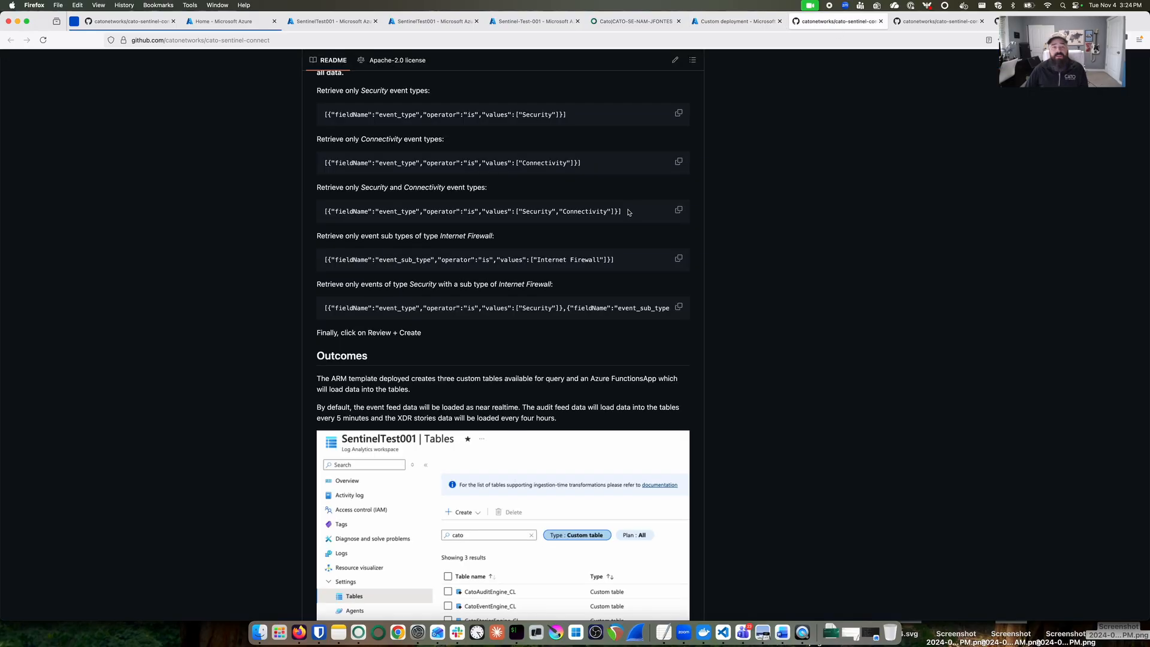
scroll(631, 209, up, 8)
scroll(631, 209, up, 10)
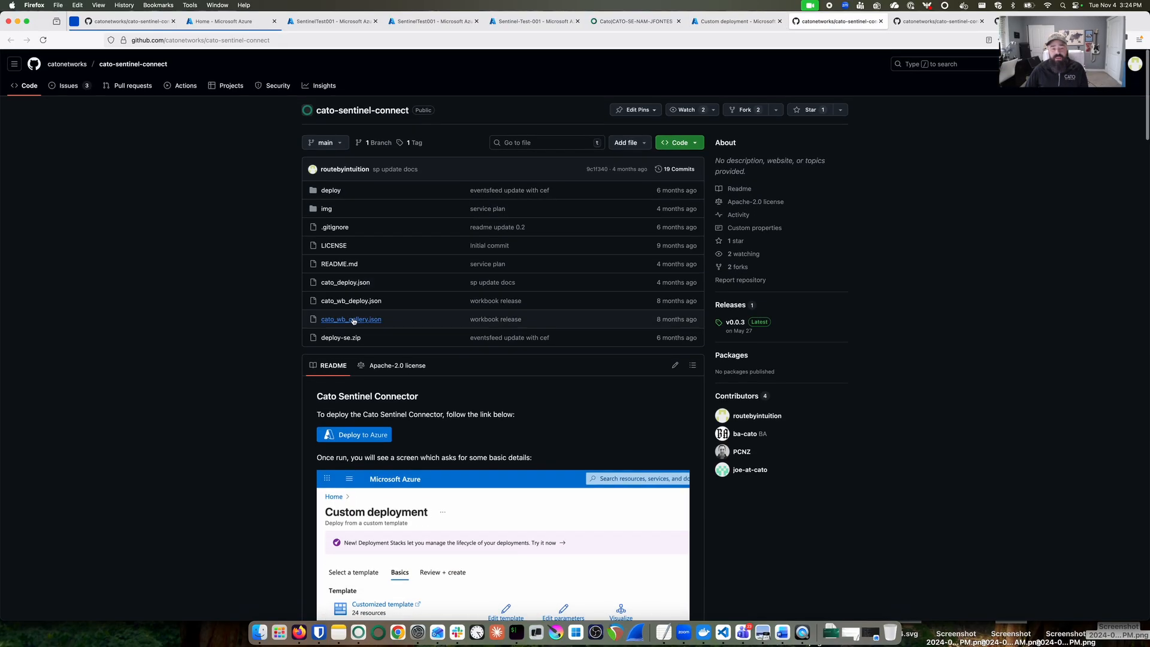
click(346, 284)
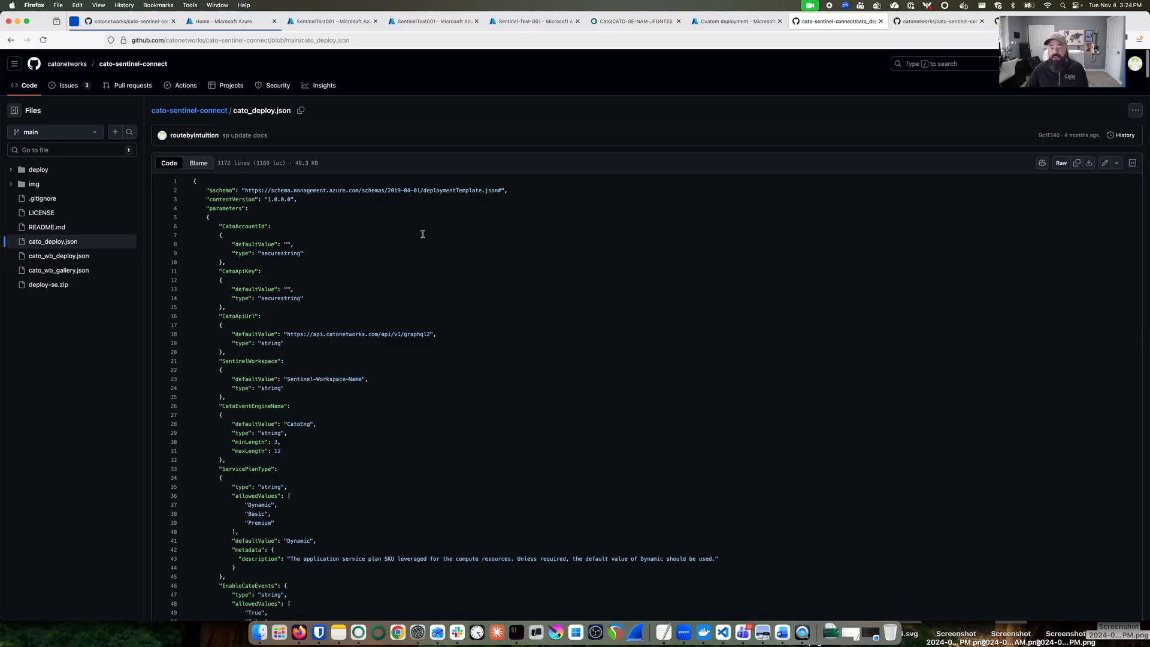
scroll(384, 215, down, 6)
scroll(384, 216, down, 10)
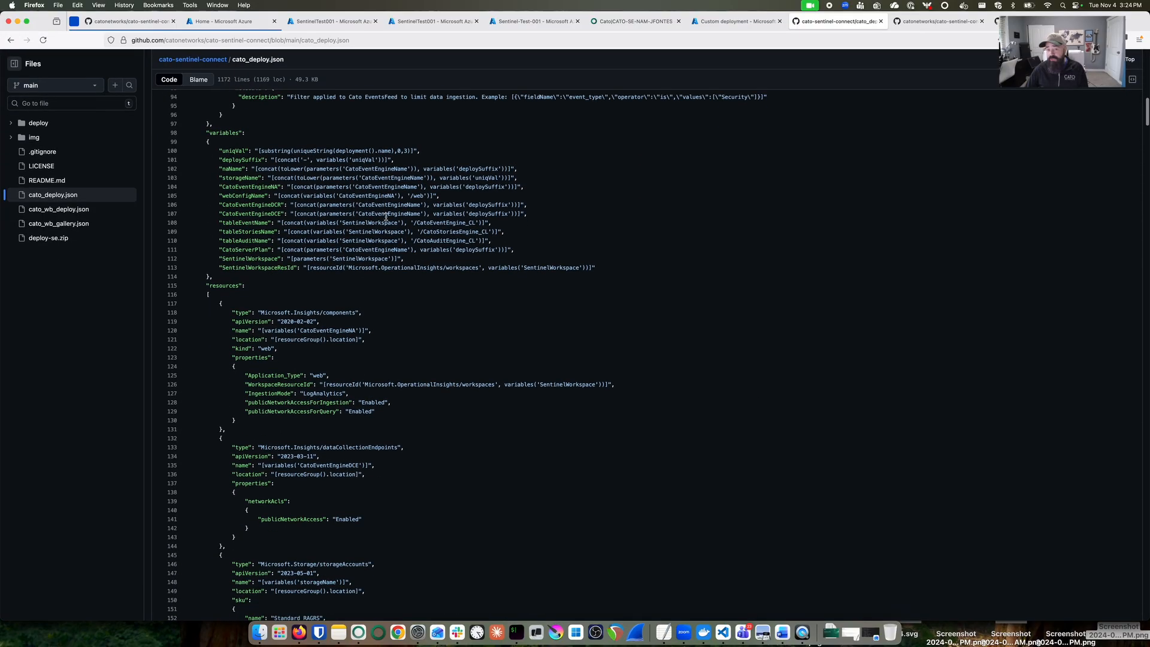
scroll(517, 246, up, 15)
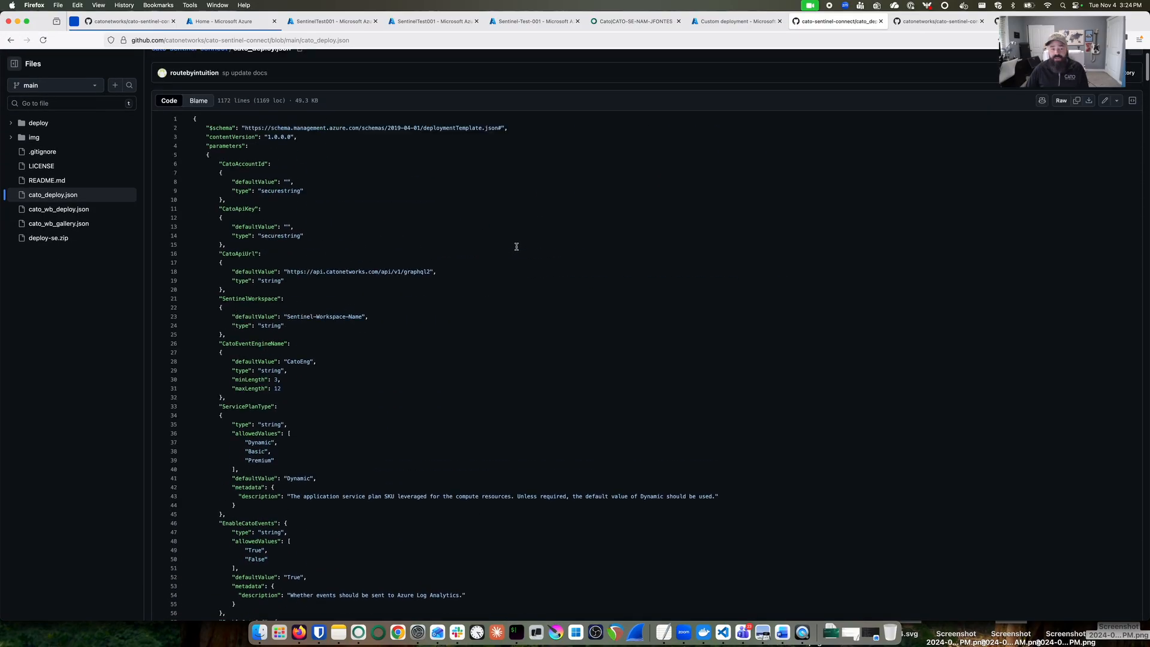
scroll(517, 246, down, 3)
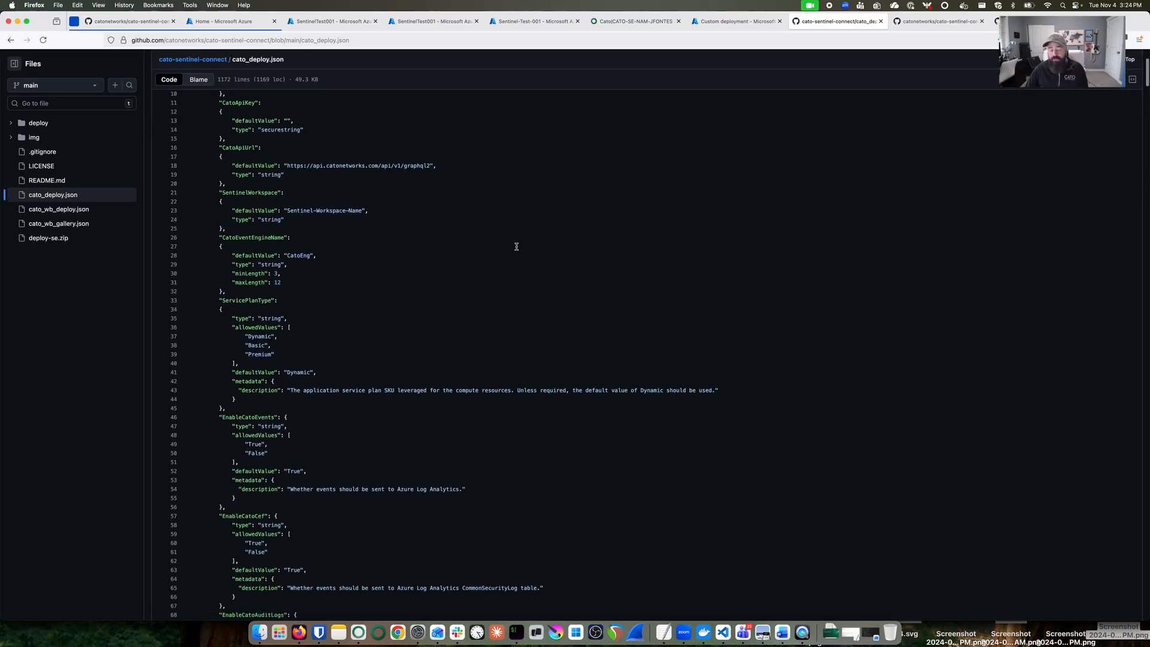
scroll(517, 246, down, 8)
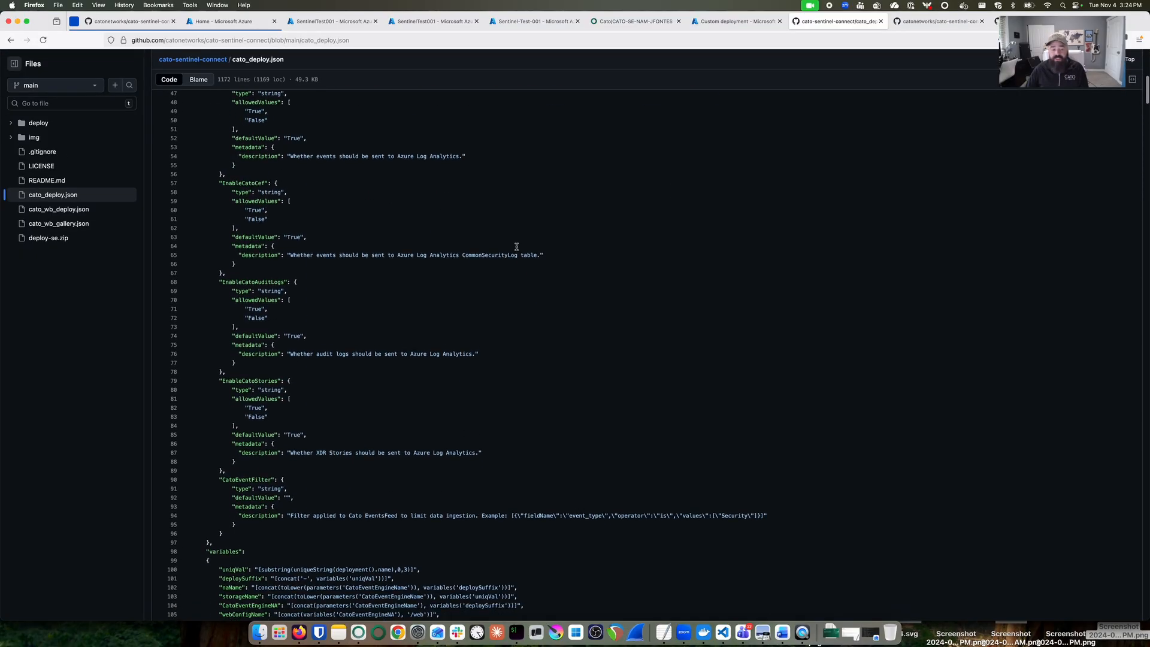
scroll(516, 246, down, 12)
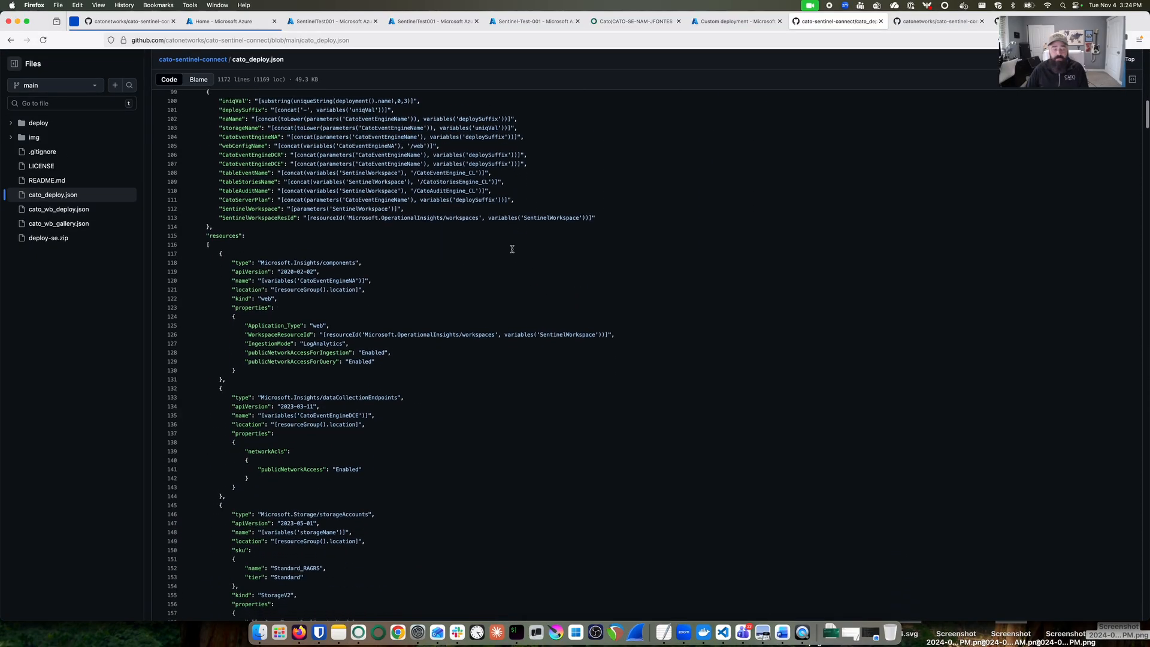
scroll(514, 248, up, 20)
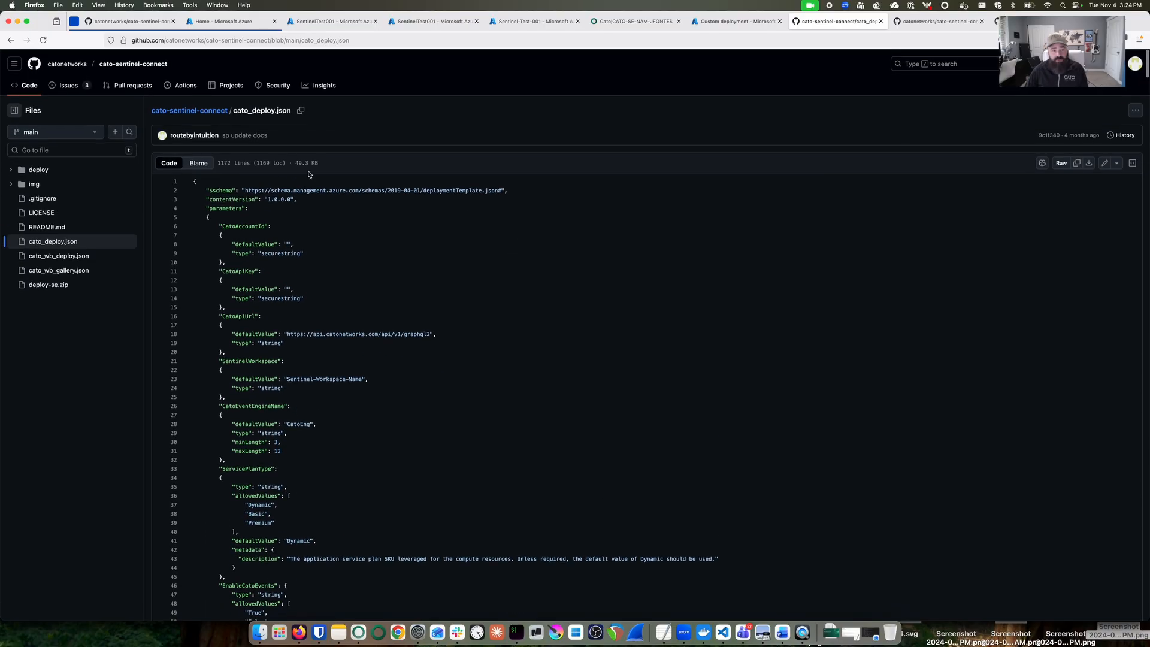
click(187, 111)
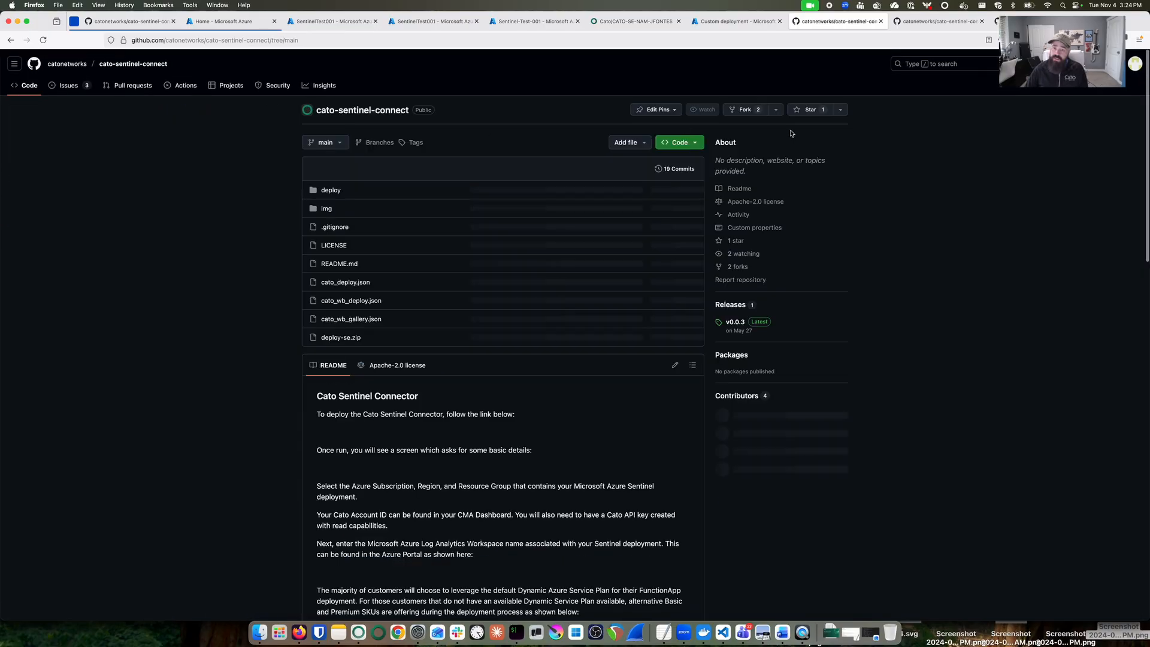
- Create the custom deployment in the Sentinel-Test-001 resource group from the reviewed settings
click(749, 21)
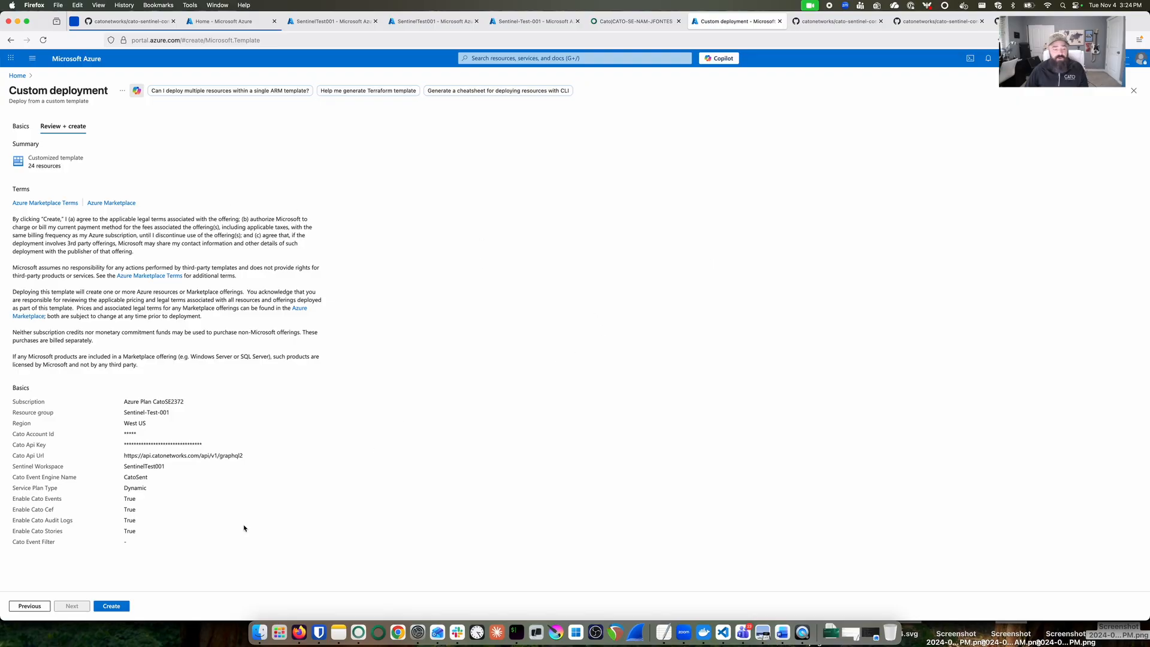
click(110, 607)
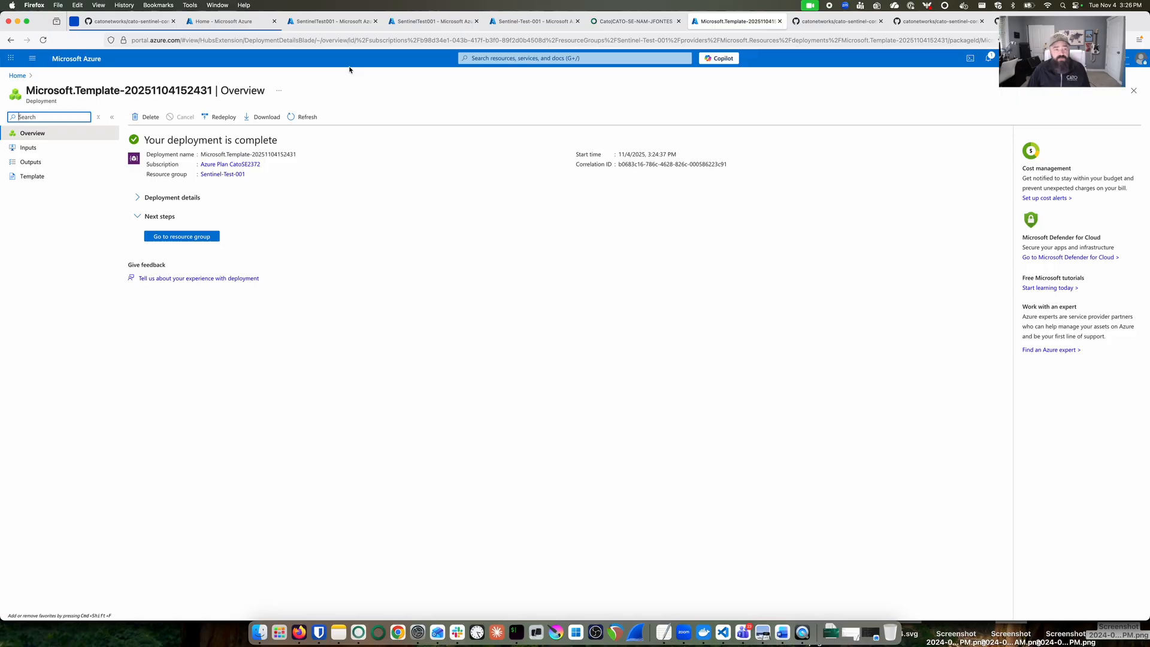
- Open the logs of the SentinelTest001 workspace and run a preview query on the Microsoft Sentinel CommonSecurityLog table
click(333, 21)
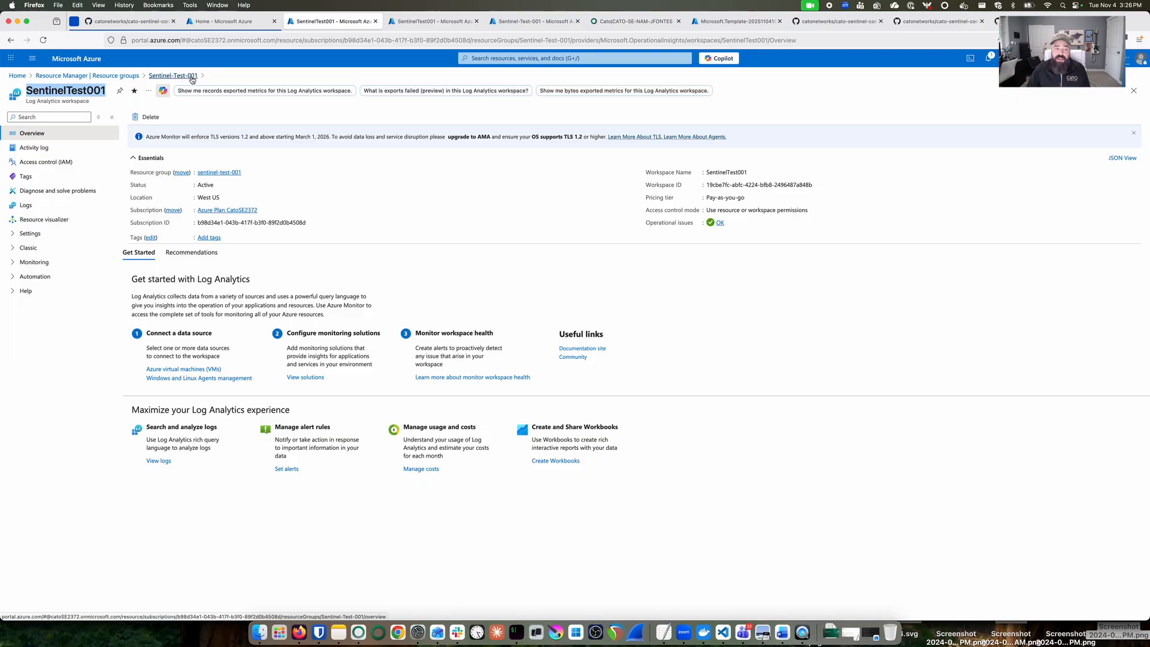
click(113, 207)
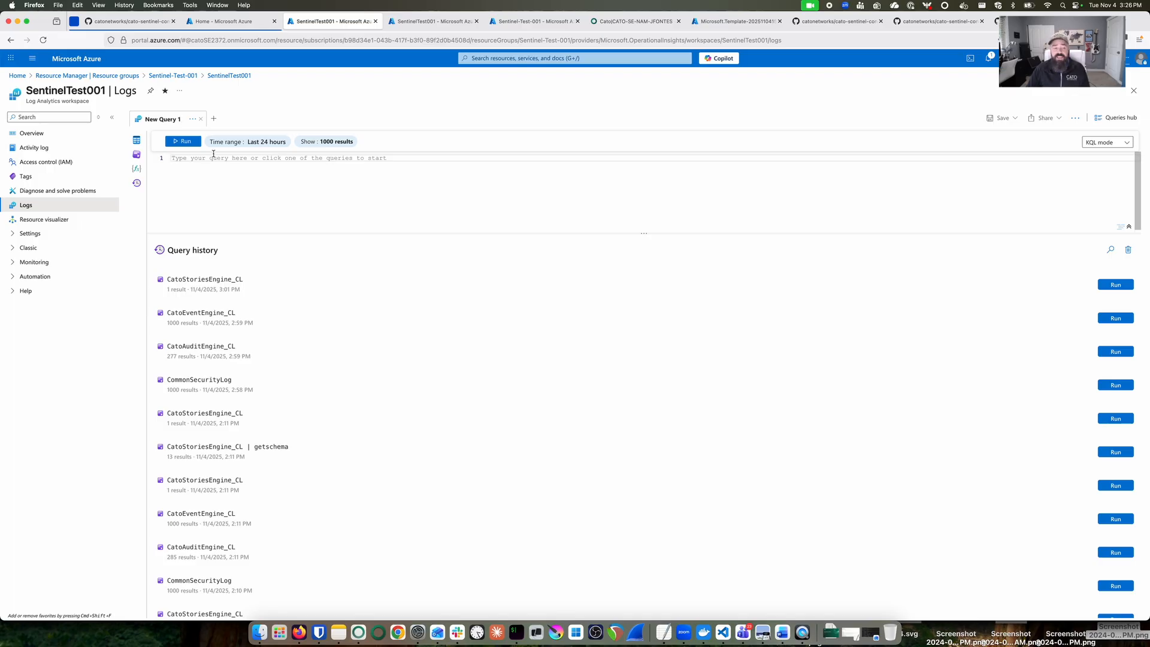
click(137, 143)
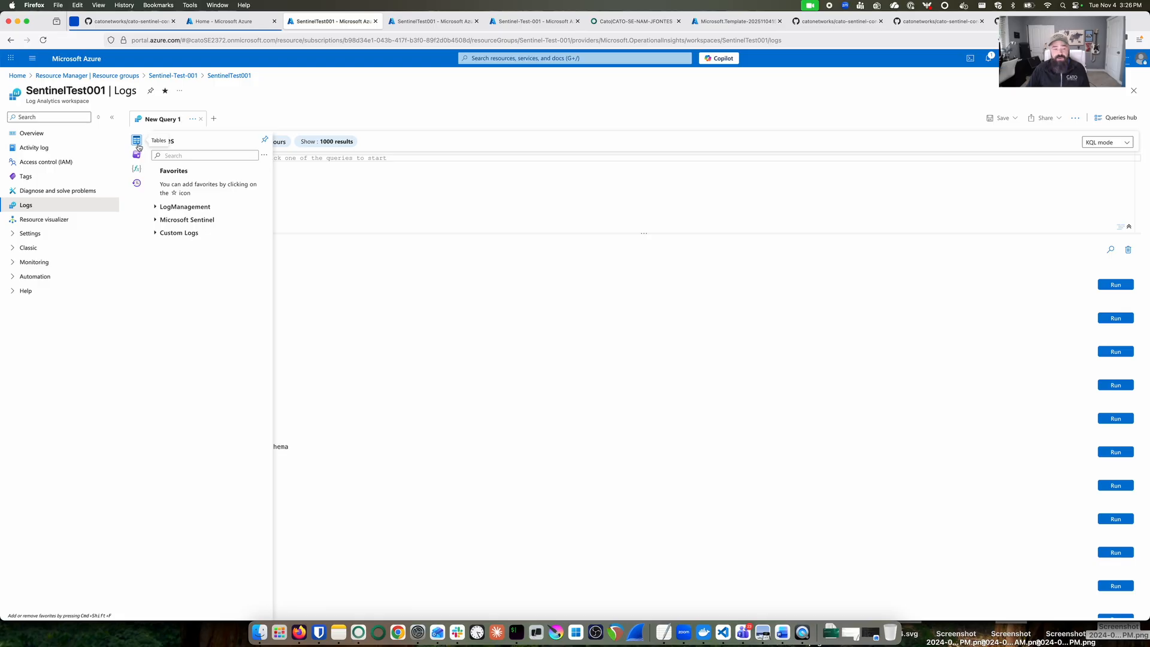
click(156, 221)
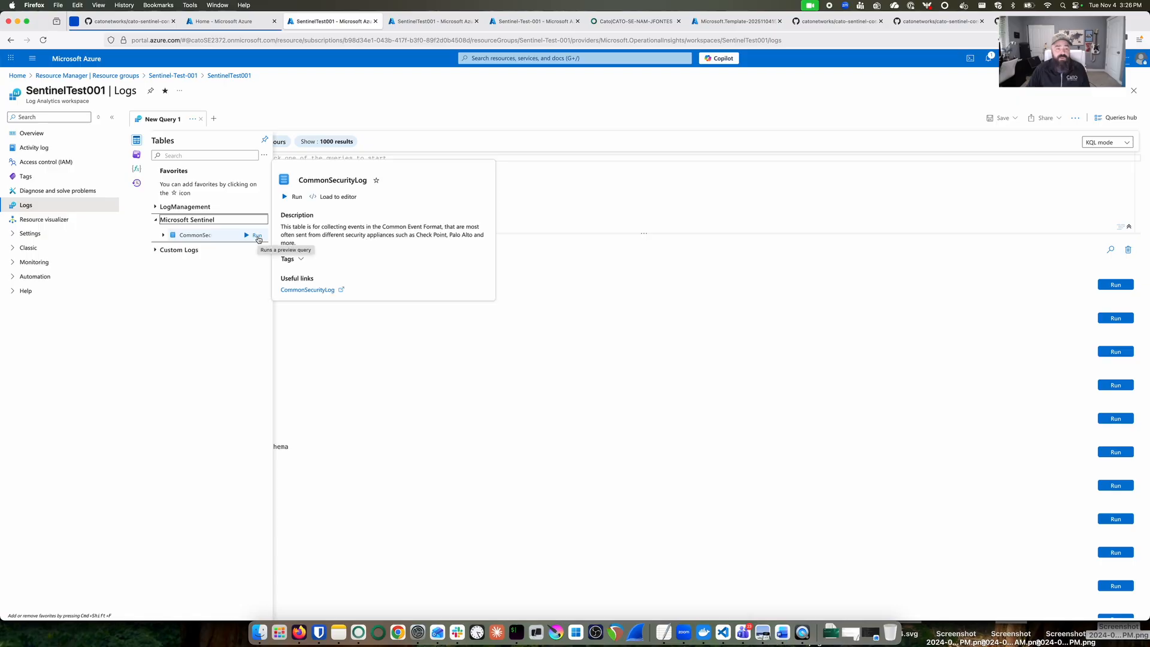
click(257, 236)
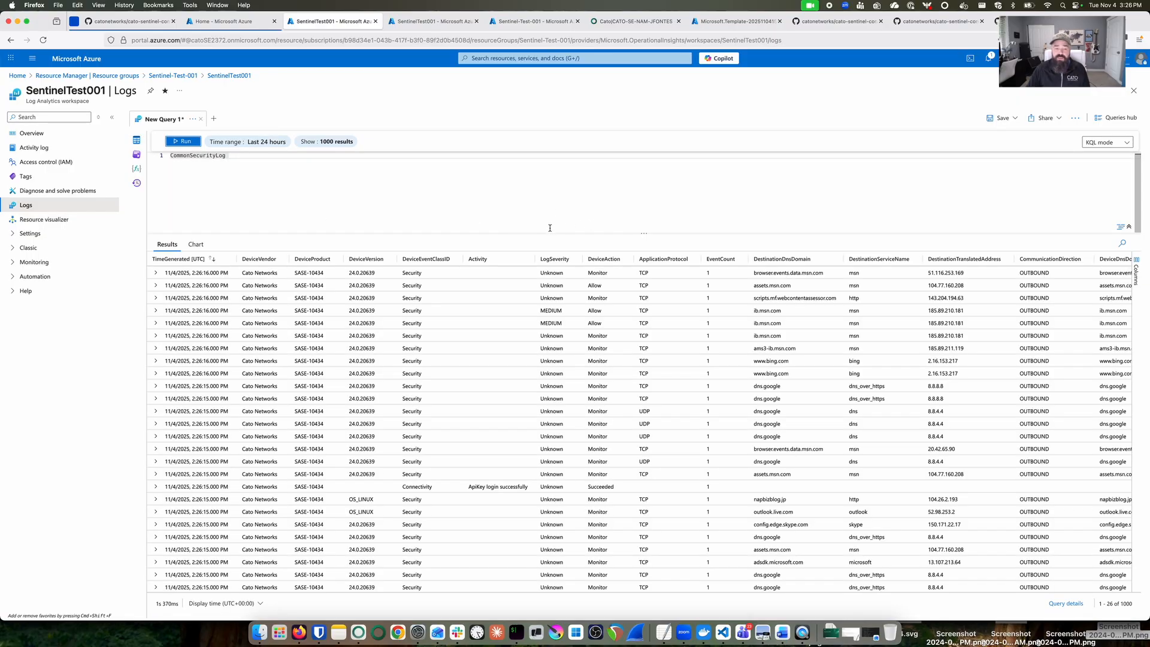
- Expand the first CommonSecurityLog record and examine its field values
click(156, 275)
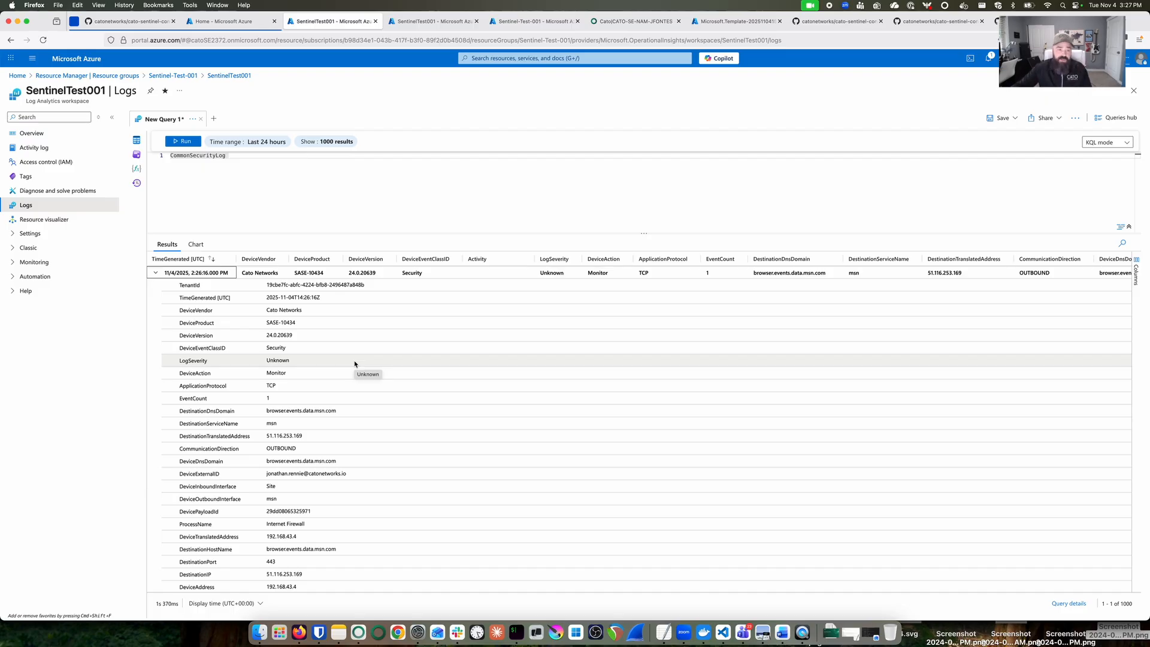
scroll(355, 363, down, 5)
scroll(355, 363, down, 4)
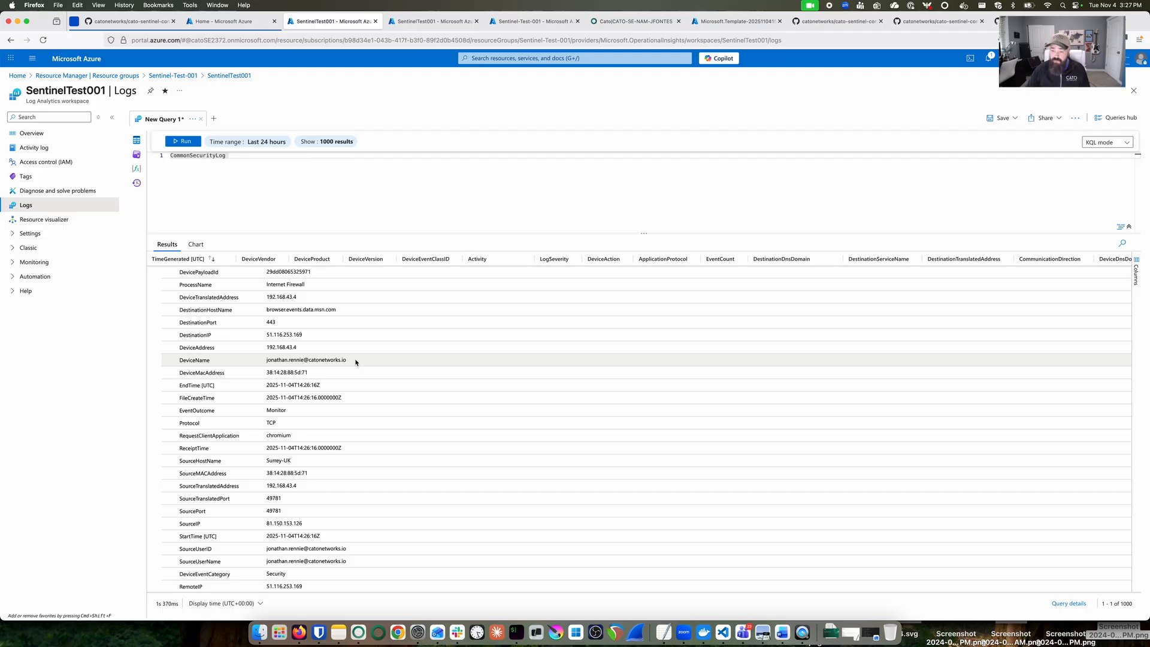
scroll(355, 363, down, 3)
scroll(355, 363, up, 5)
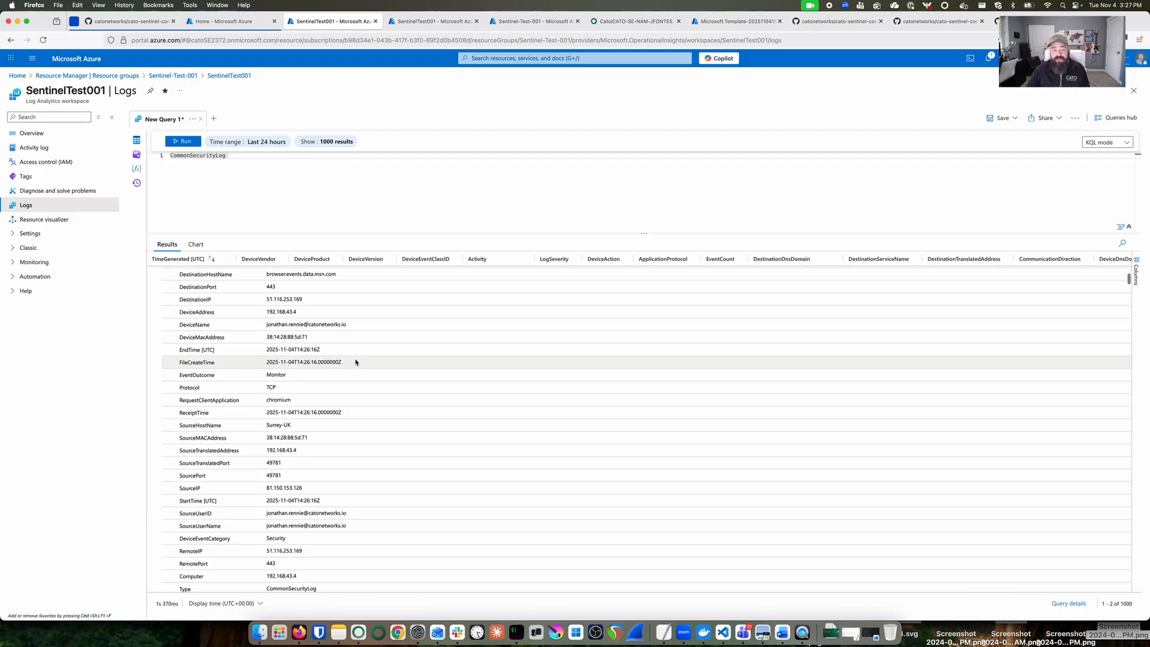
scroll(355, 363, up, 6)
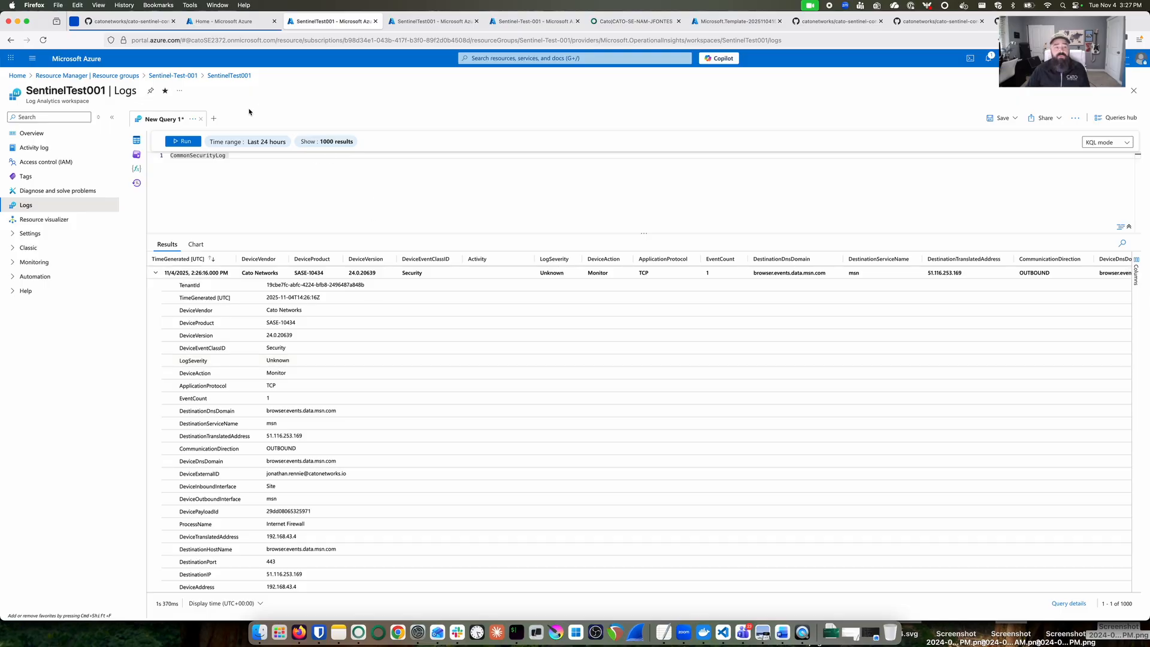
- Run the CatoEventEngine_CL custom log table in a new query and expand its first record
click(214, 118)
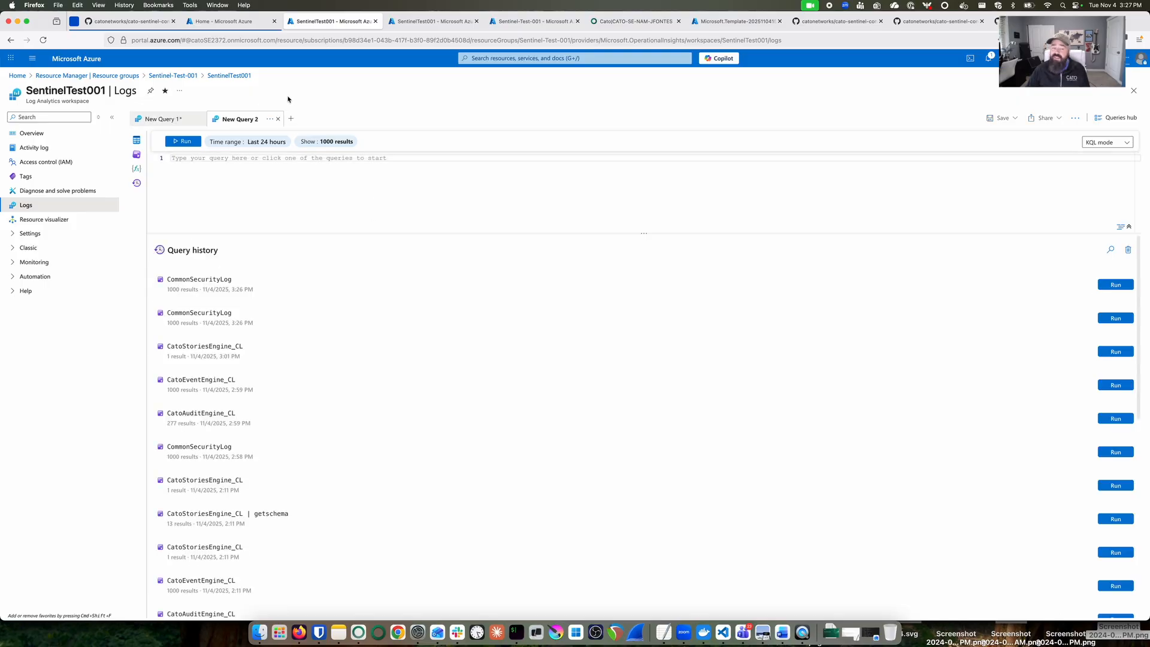
click(137, 139)
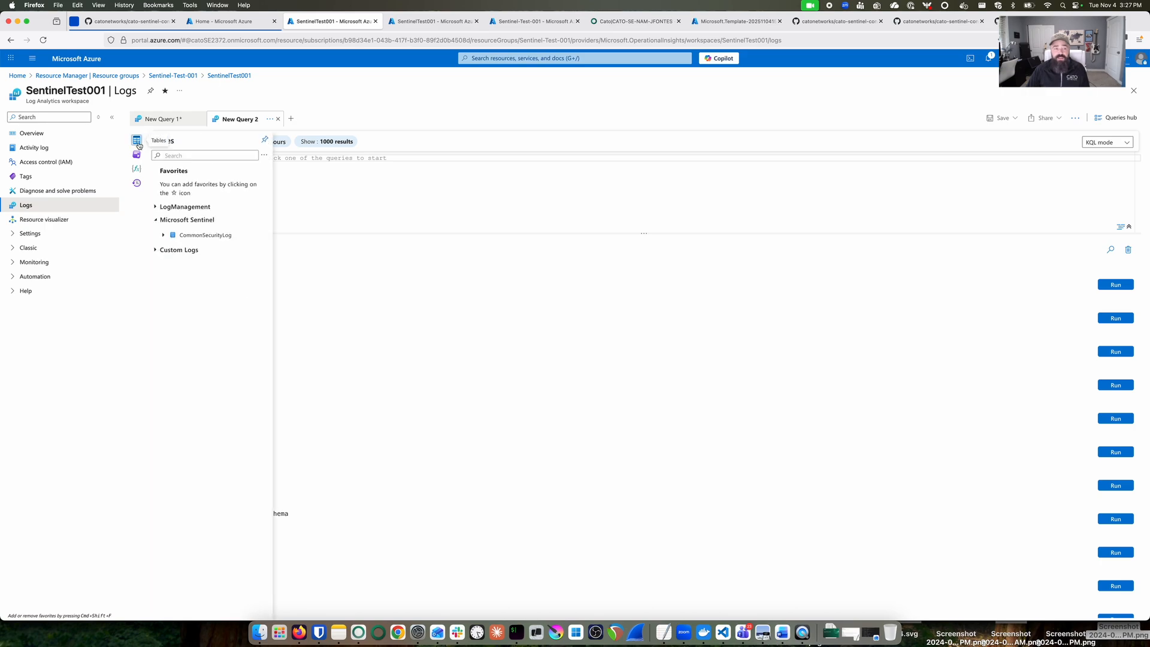
click(155, 251)
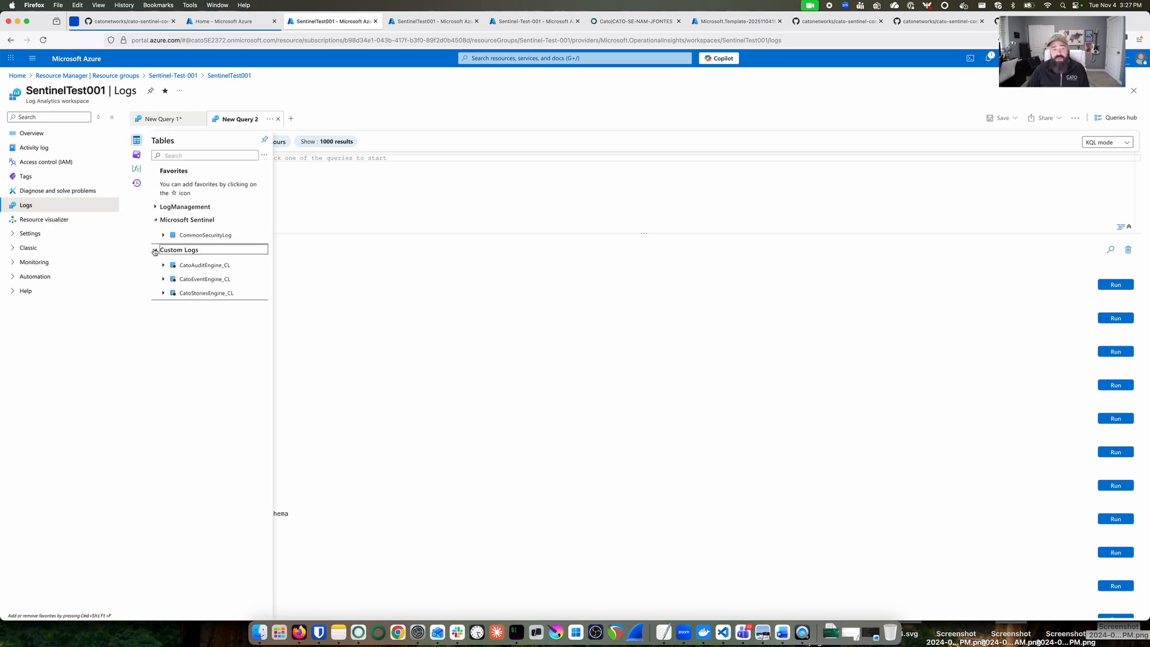
double_click(198, 279)
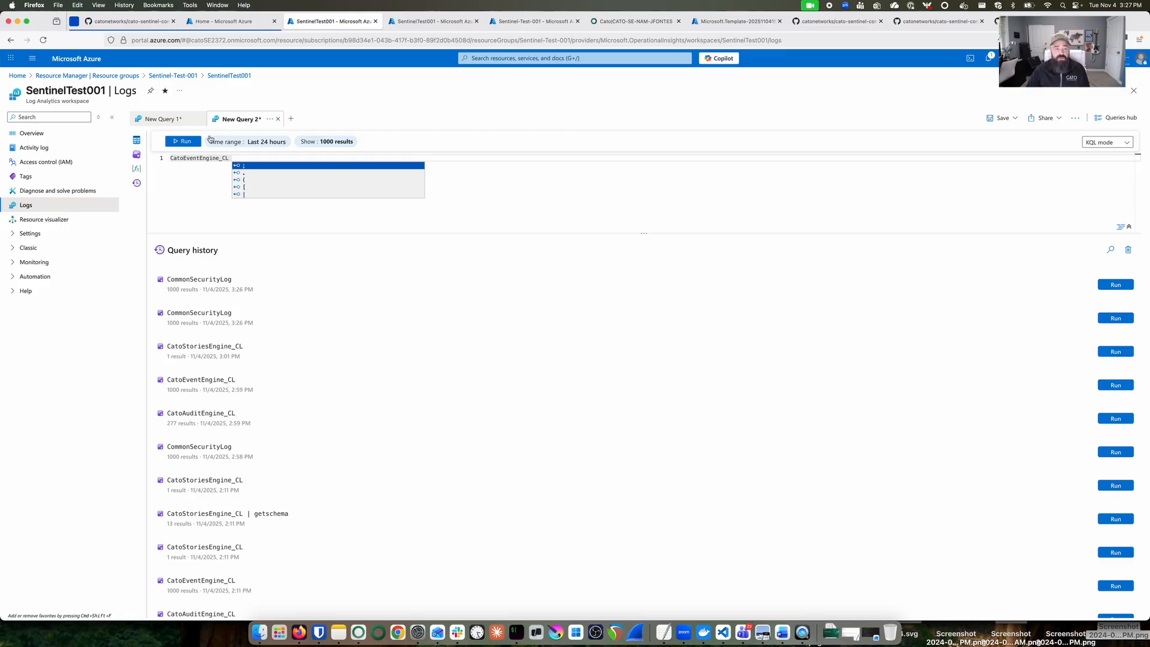
click(187, 141)
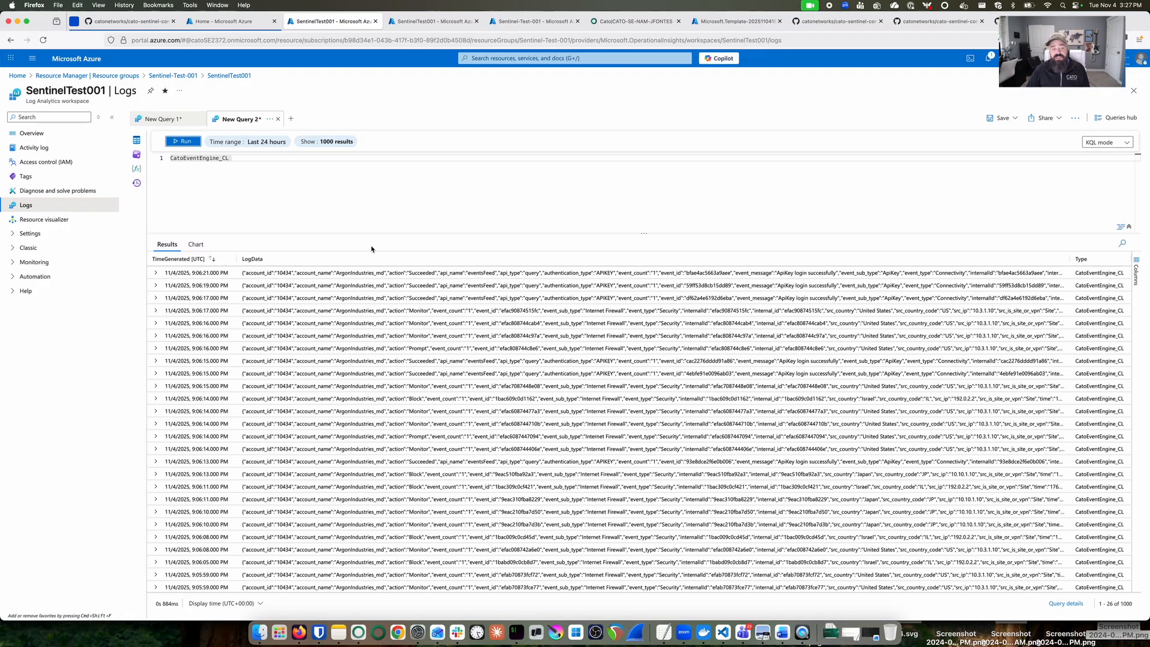
click(156, 272)
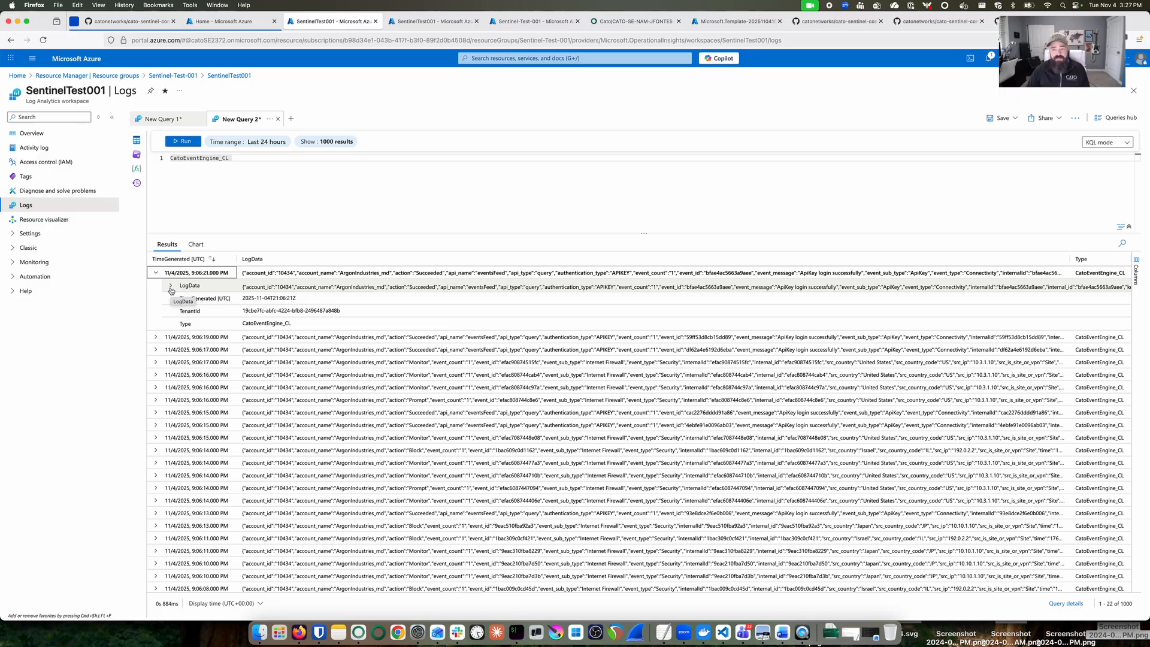
- Expand the LogData of the first CatoEventEngine_CL record and of an Internet Firewall record with the Monitor action
click(171, 287)
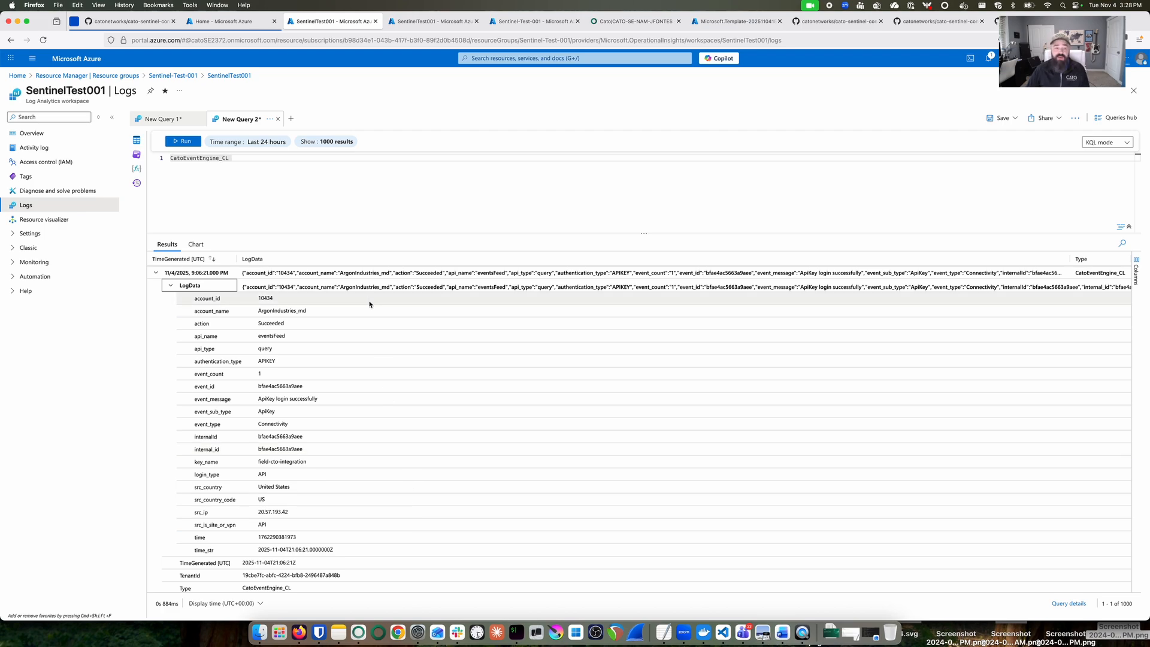
scroll(370, 304, down, 3)
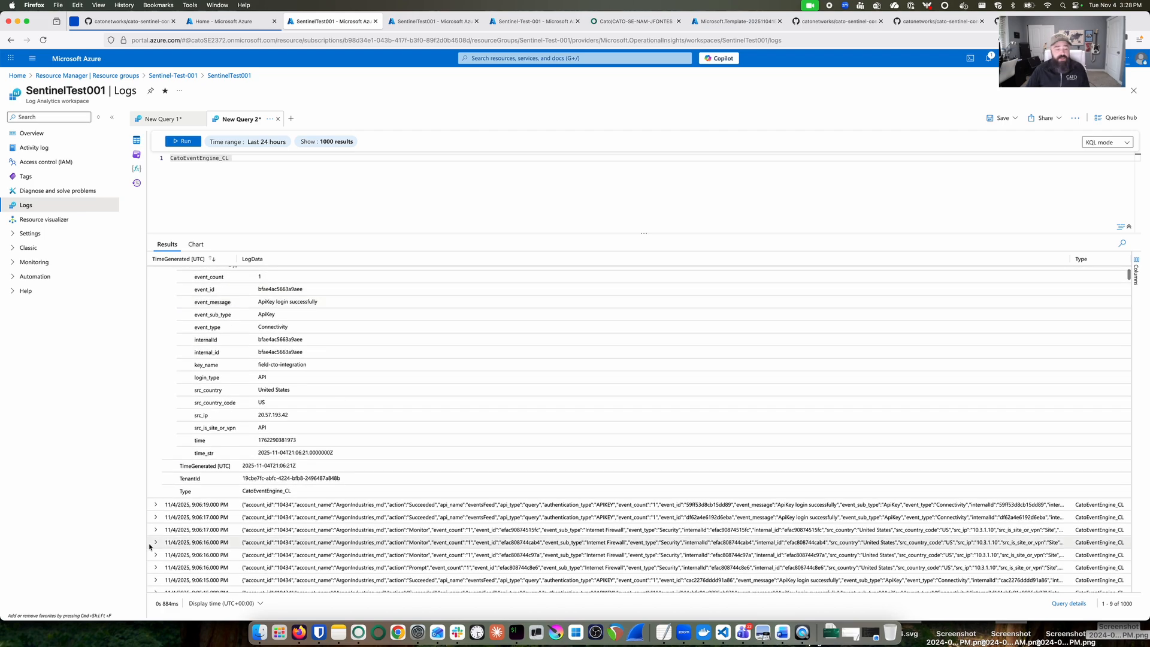
click(154, 544)
scroll(278, 310, down, 10)
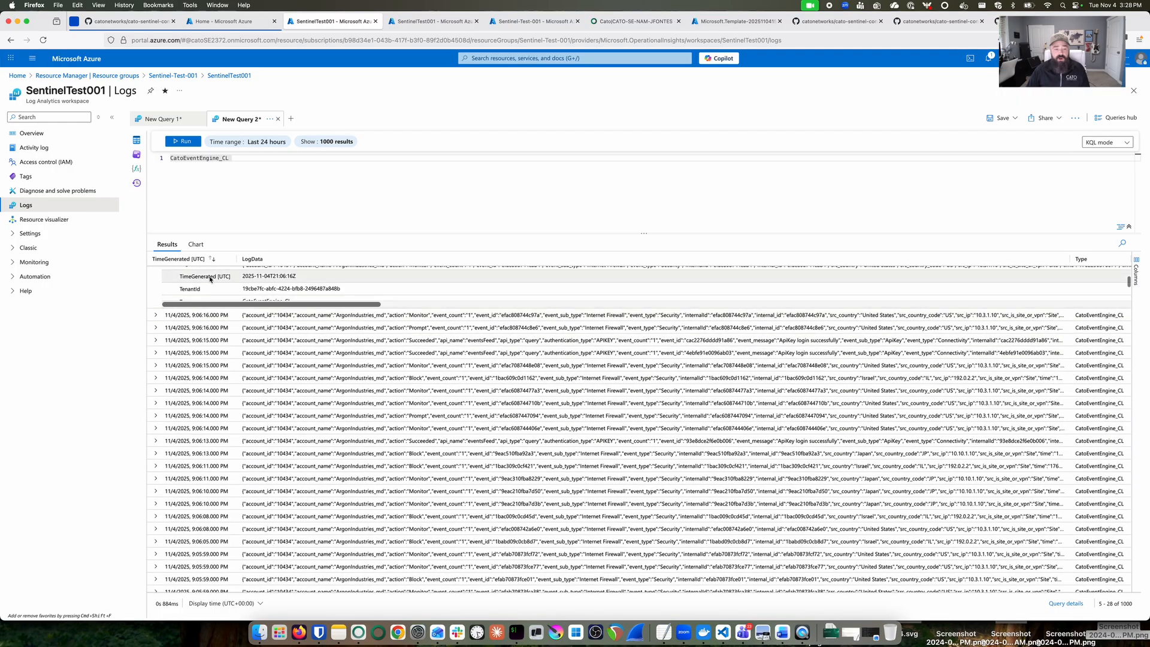
scroll(278, 309, up, 5)
click(172, 308)
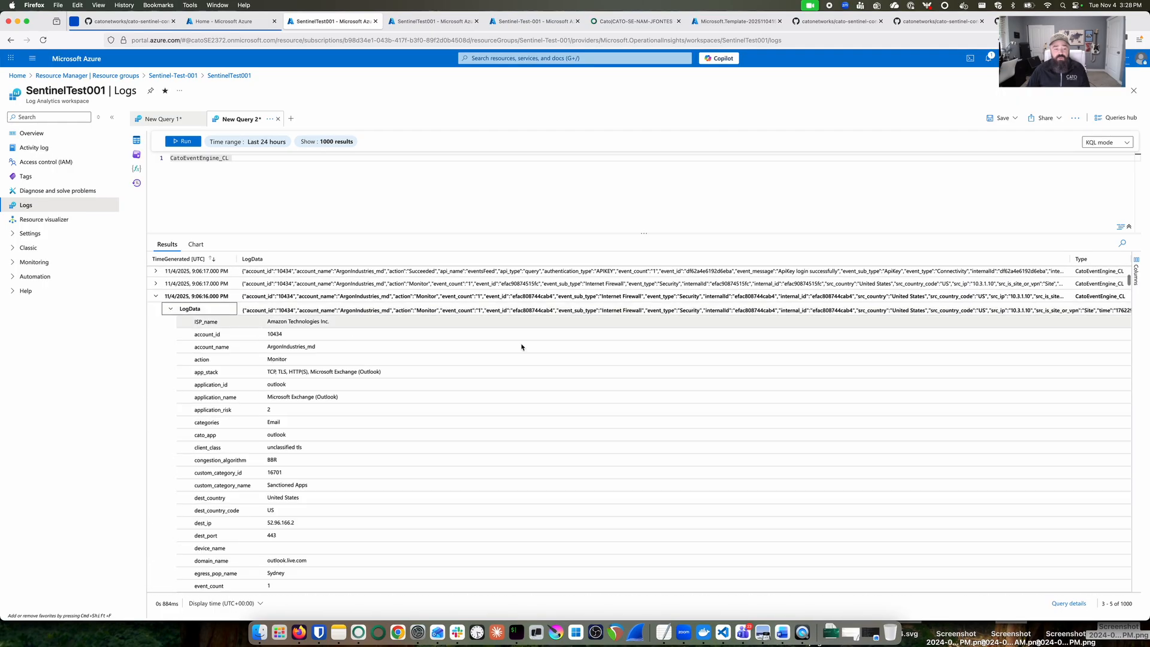
- Examine the LogData fields of the expanded Internet Firewall record and compare them with the API key login record
scroll(523, 360, down, 3)
scroll(520, 359, up, 1)
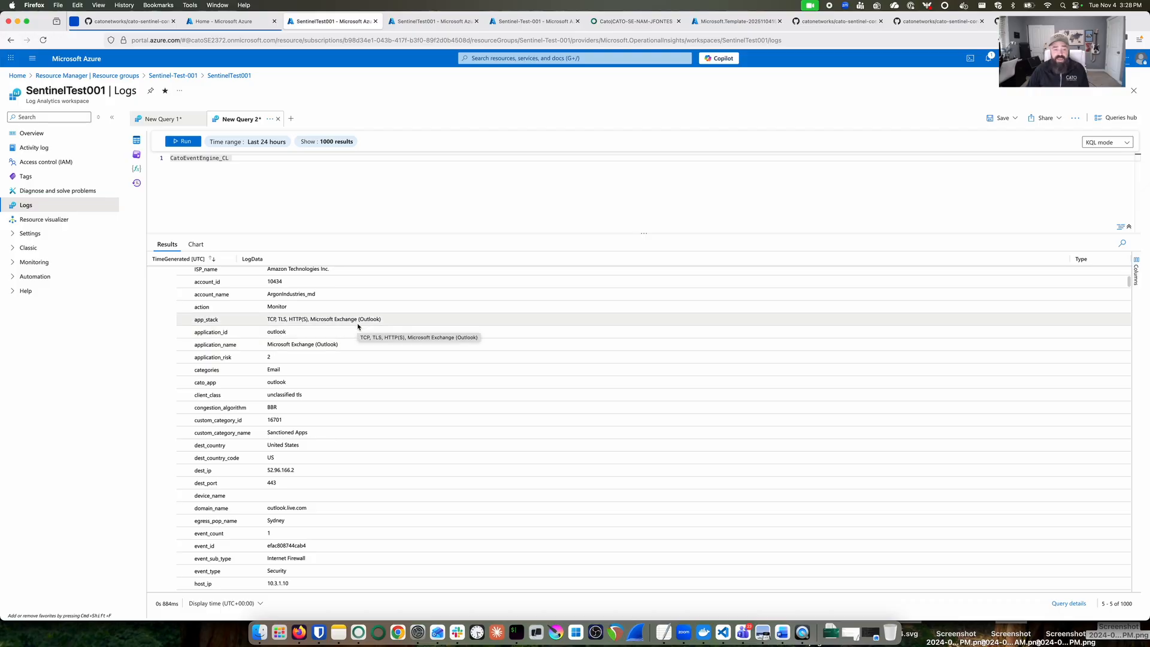
scroll(360, 330, down, 10)
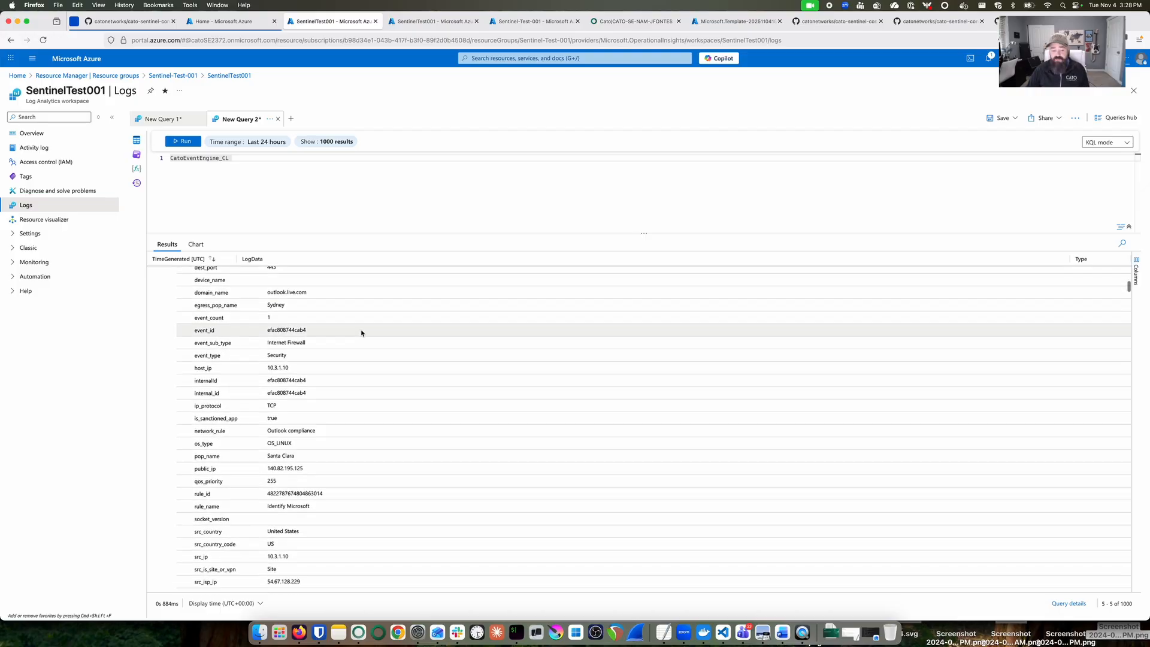
scroll(361, 333, down, 10)
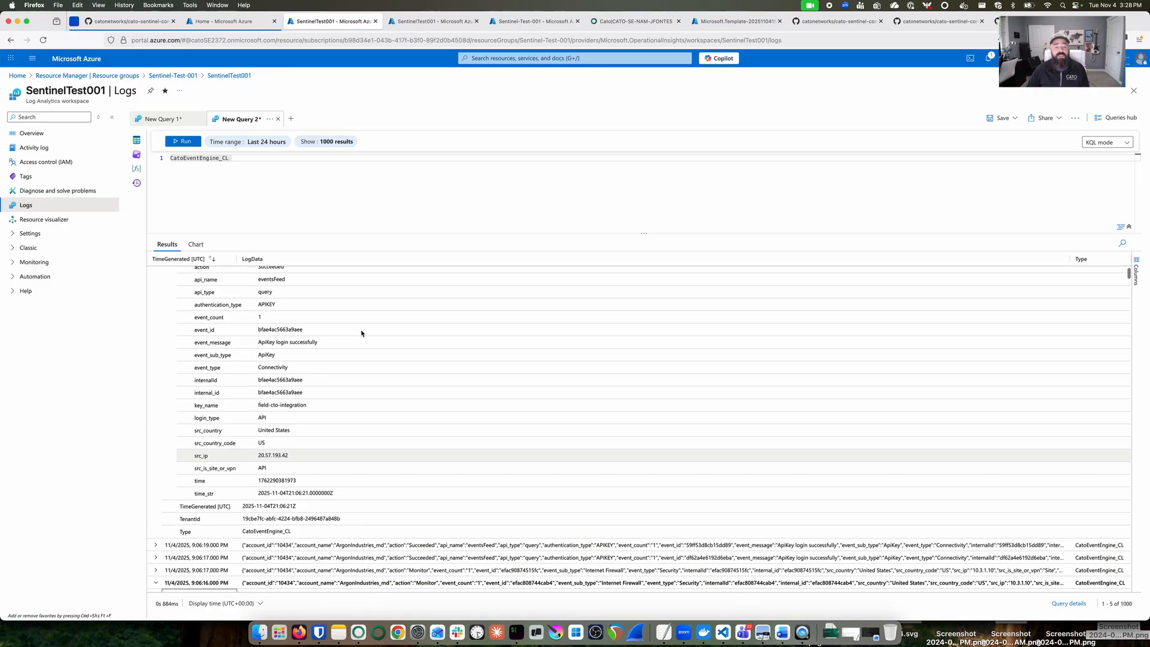
scroll(362, 333, up, 1)
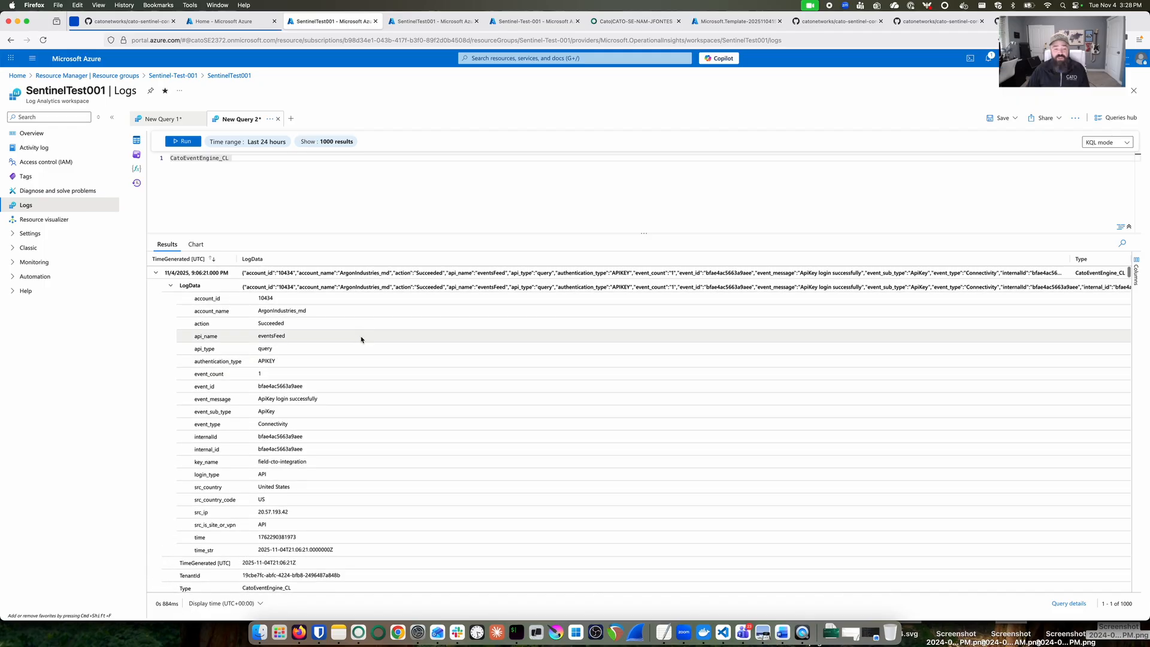
scroll(496, 391, down, 10)
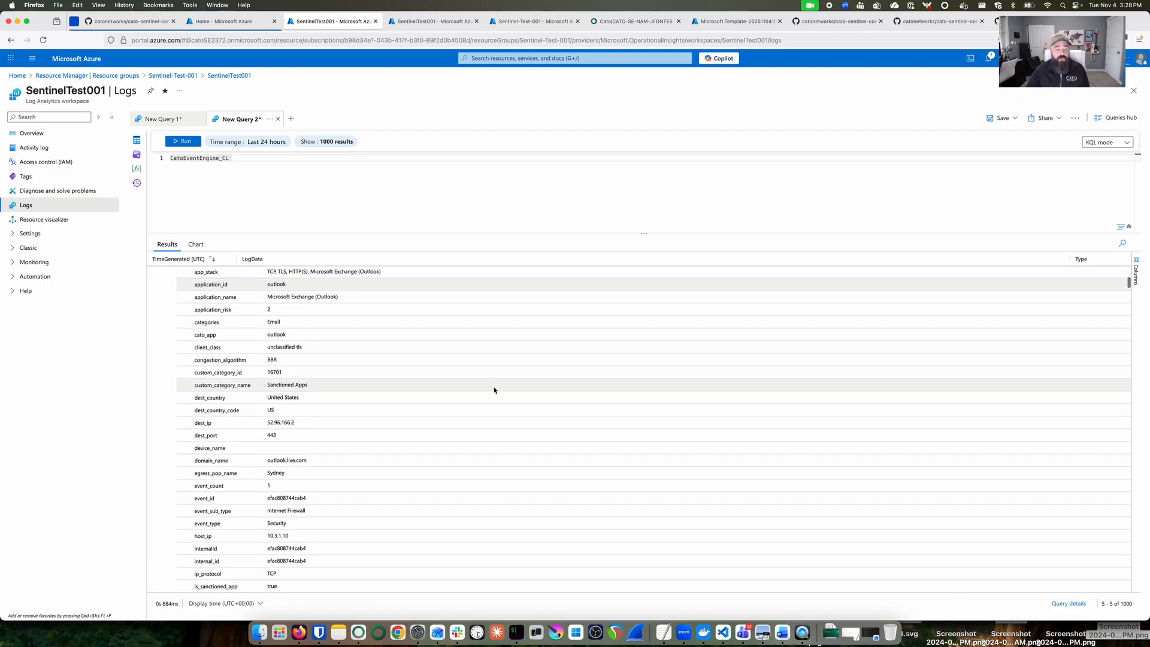
scroll(495, 391, down, 10)
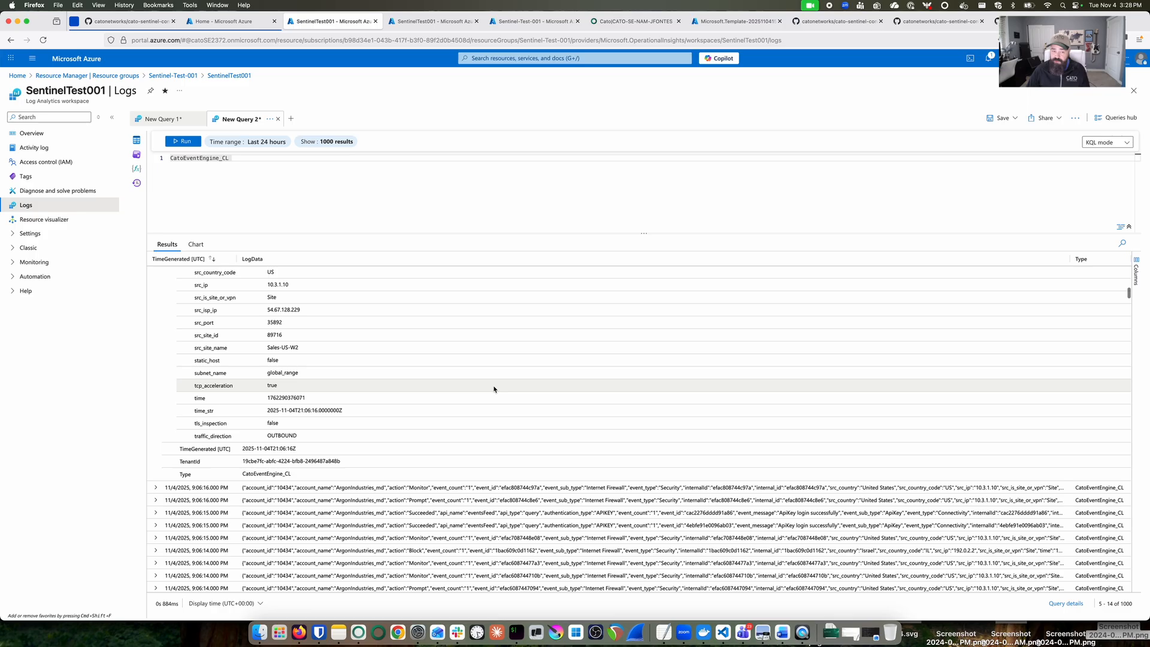
scroll(494, 390, up, 10)
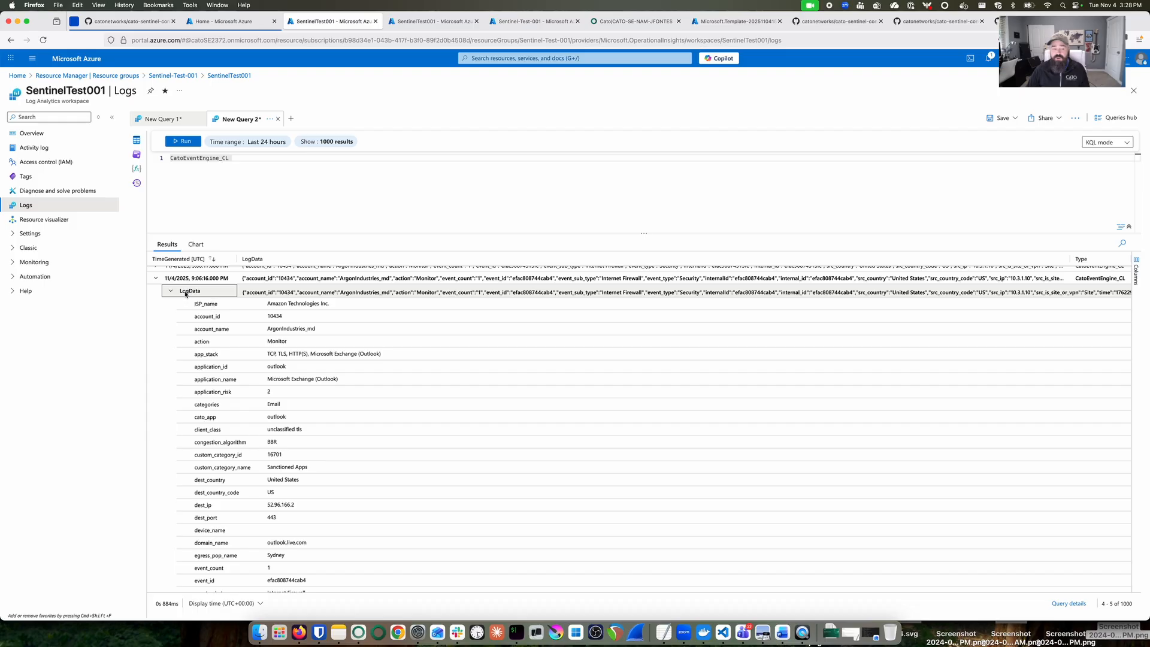
scroll(333, 317, down, 10)
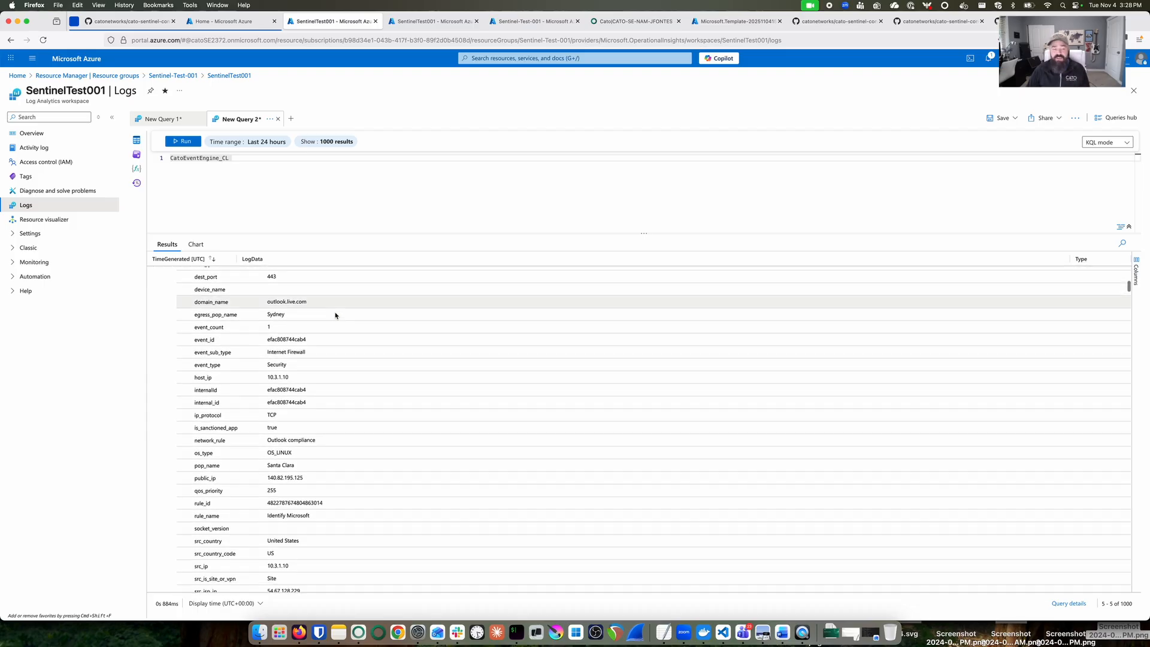
- Run the CatoAuditEngine_CL custom log table in a new query and expand the AuditData of its first record
click(291, 118)
click(136, 139)
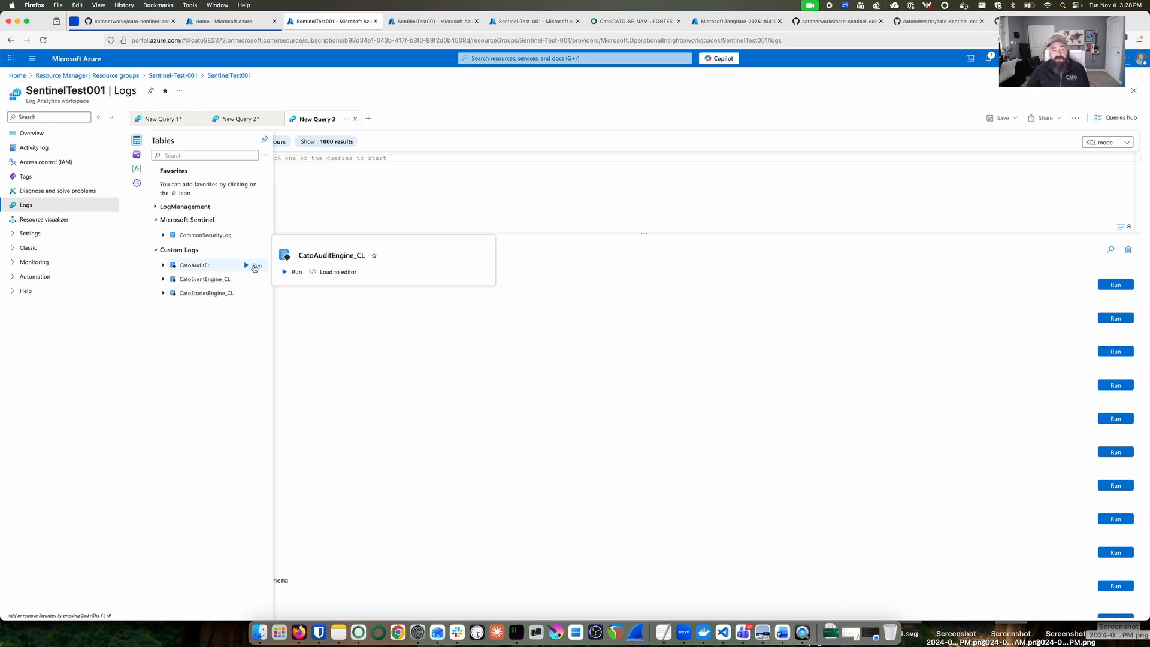
double_click(222, 267)
key(shift+Return)
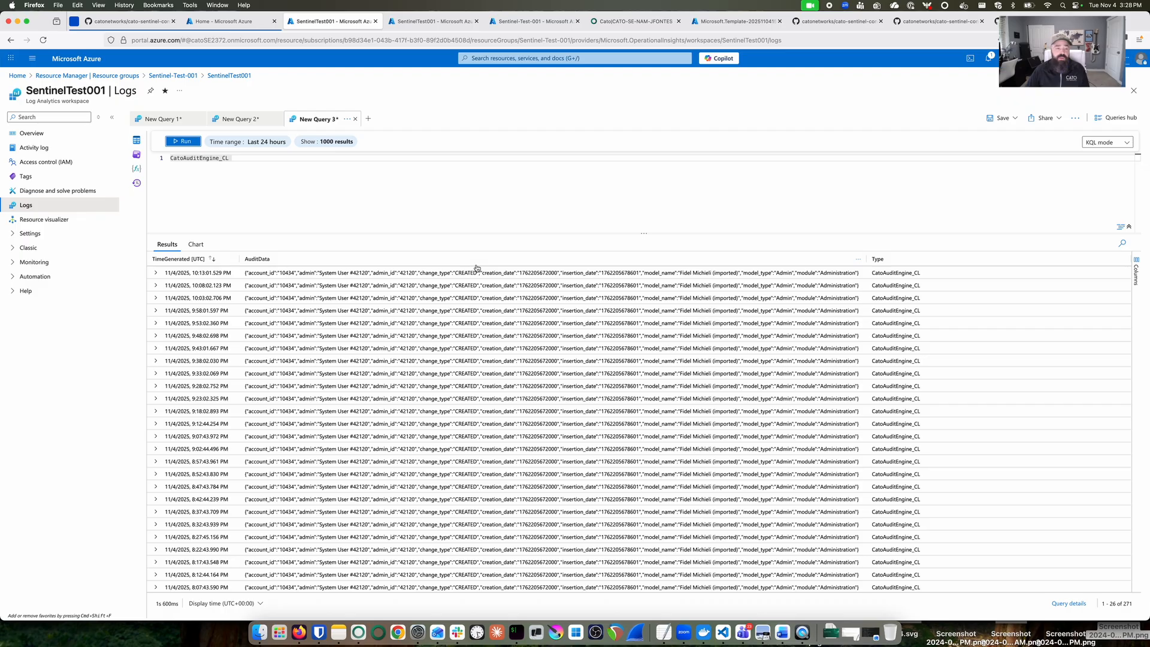
click(155, 272)
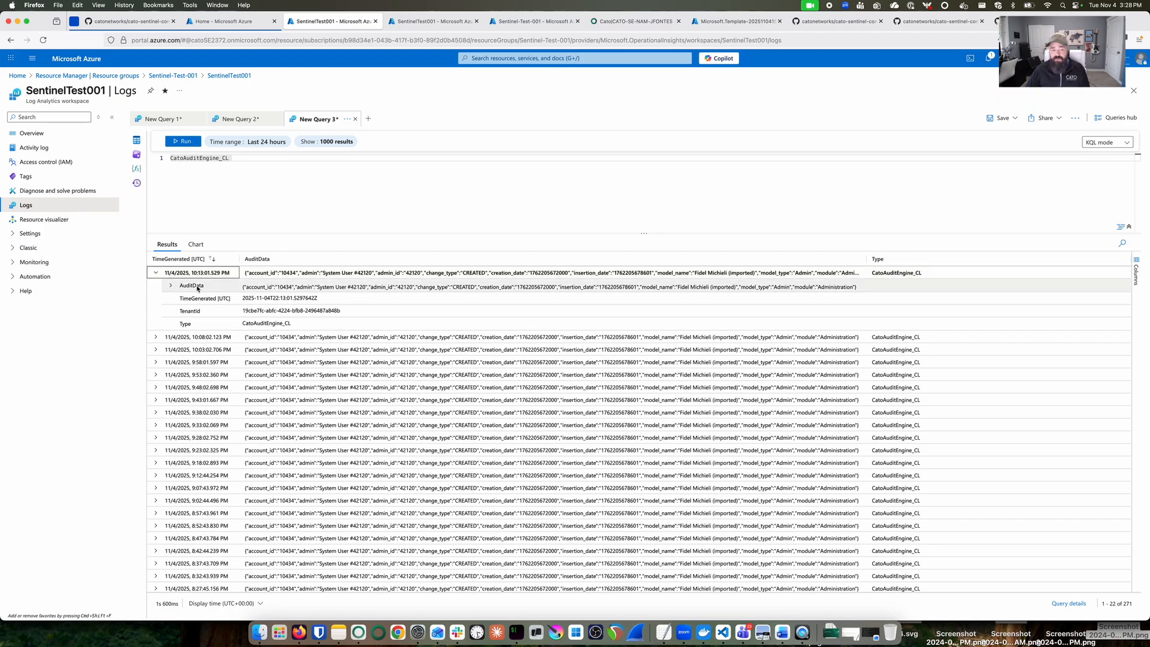
click(172, 287)
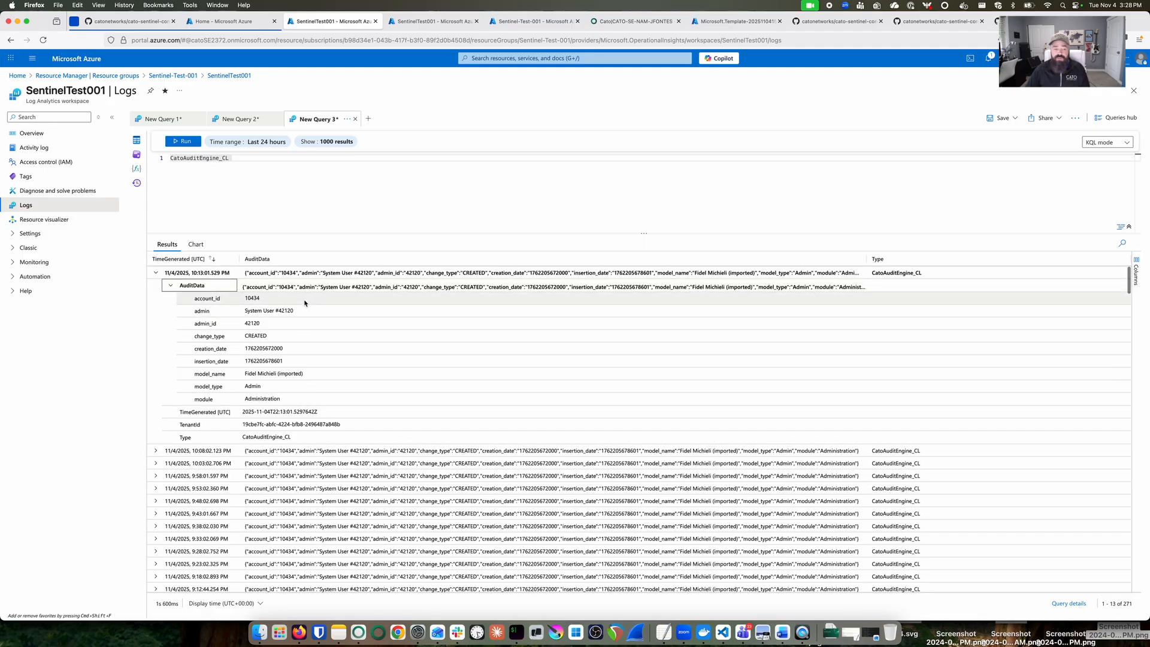
- Run the CatoStoriesEngine_CL custom log table in a new query and expand the StoryData of its record
click(368, 118)
click(134, 141)
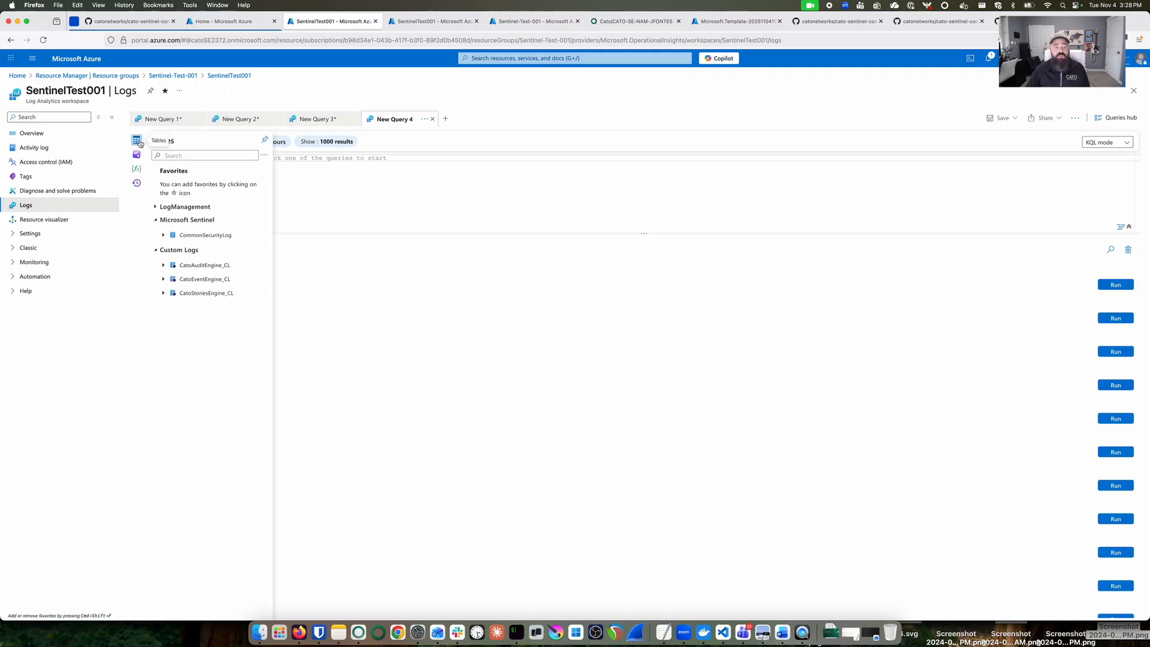
mouse_move(243, 301)
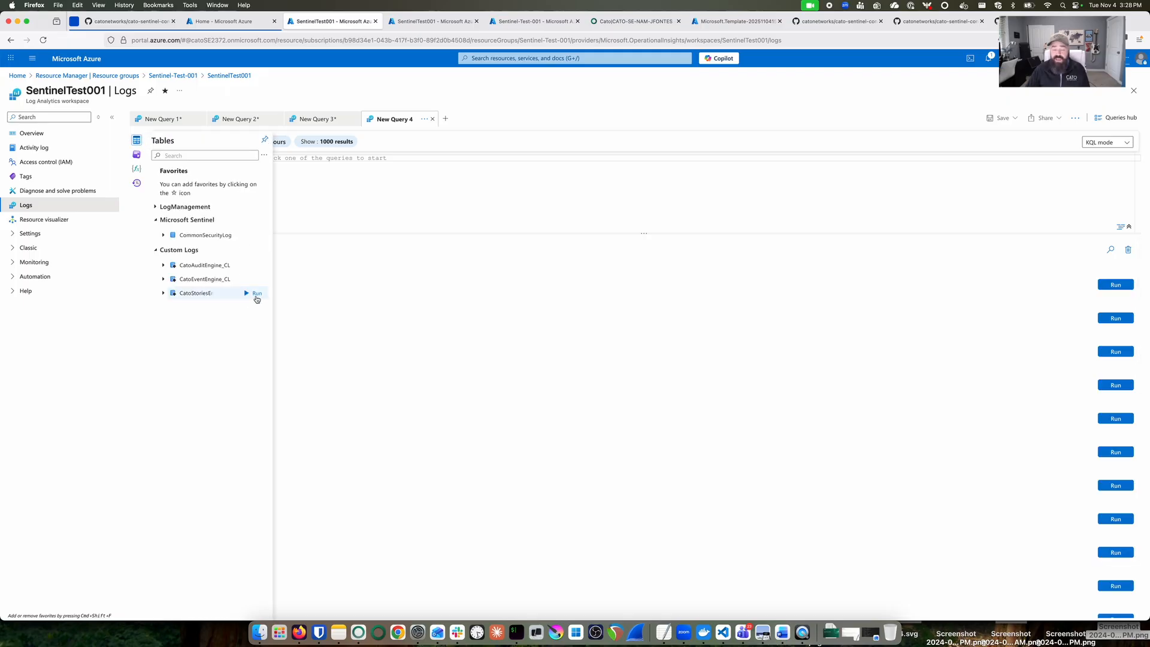
click(257, 299)
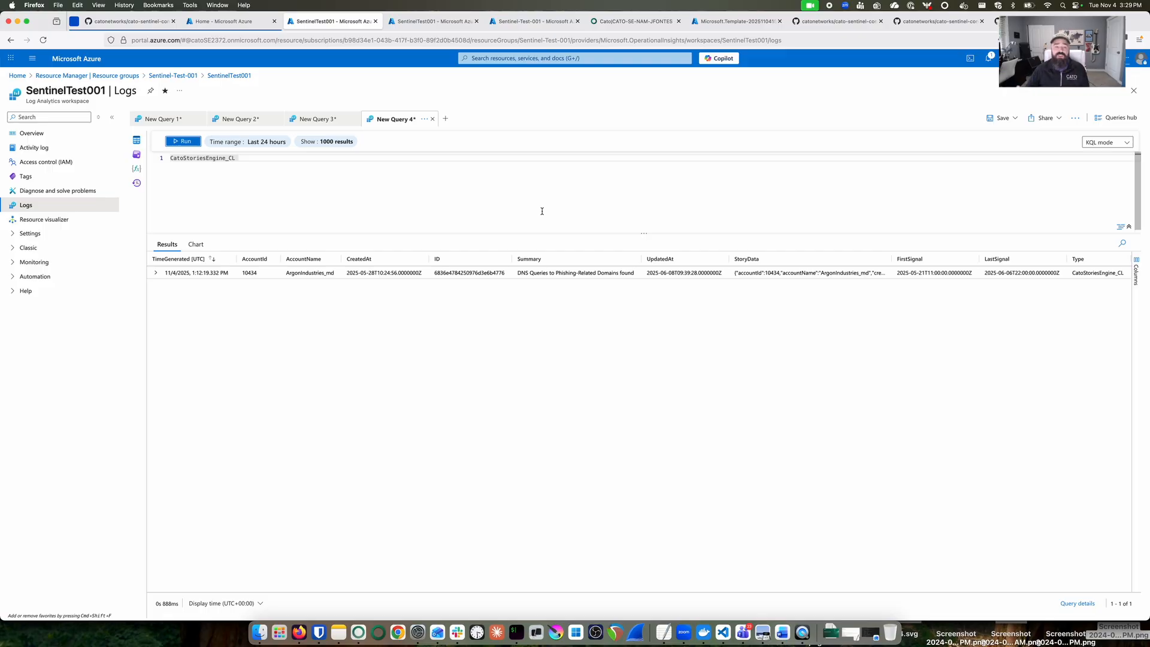
click(155, 273)
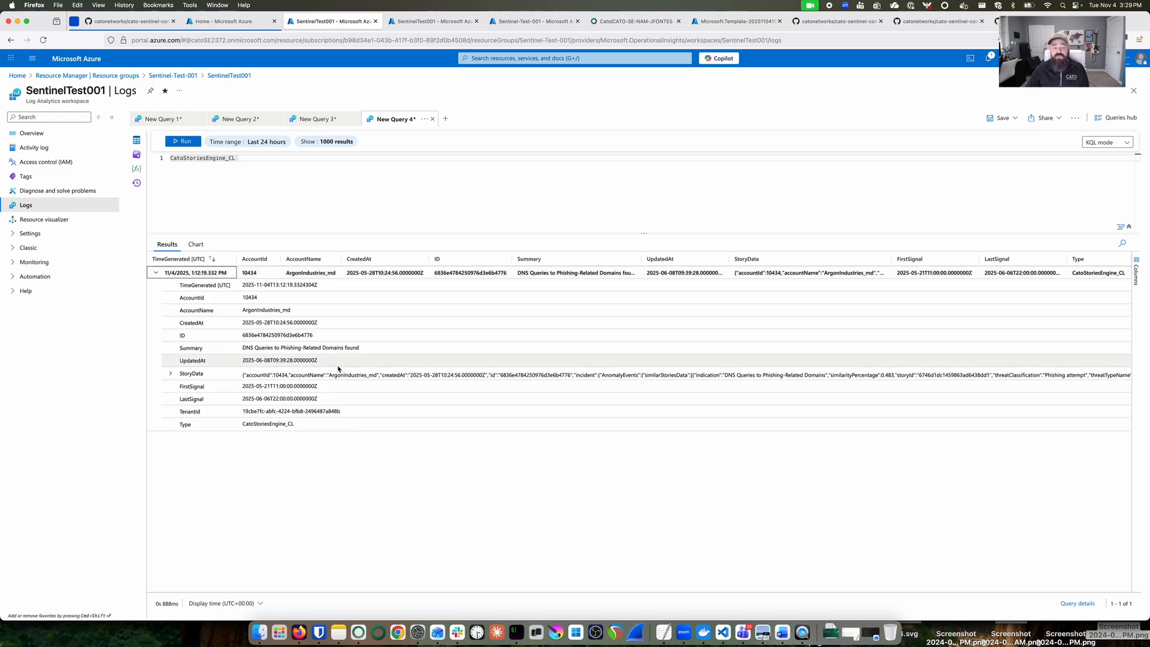
click(171, 374)
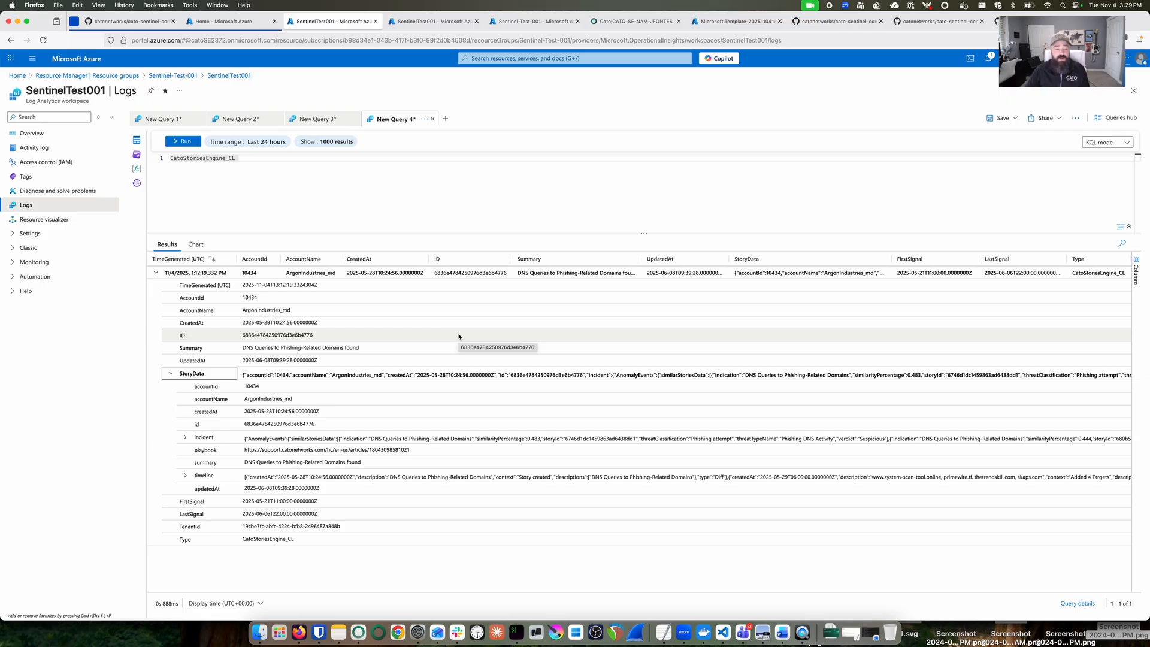
- Expand the incident and timeline entries inside the story record's StoryData and examine their details
click(187, 439)
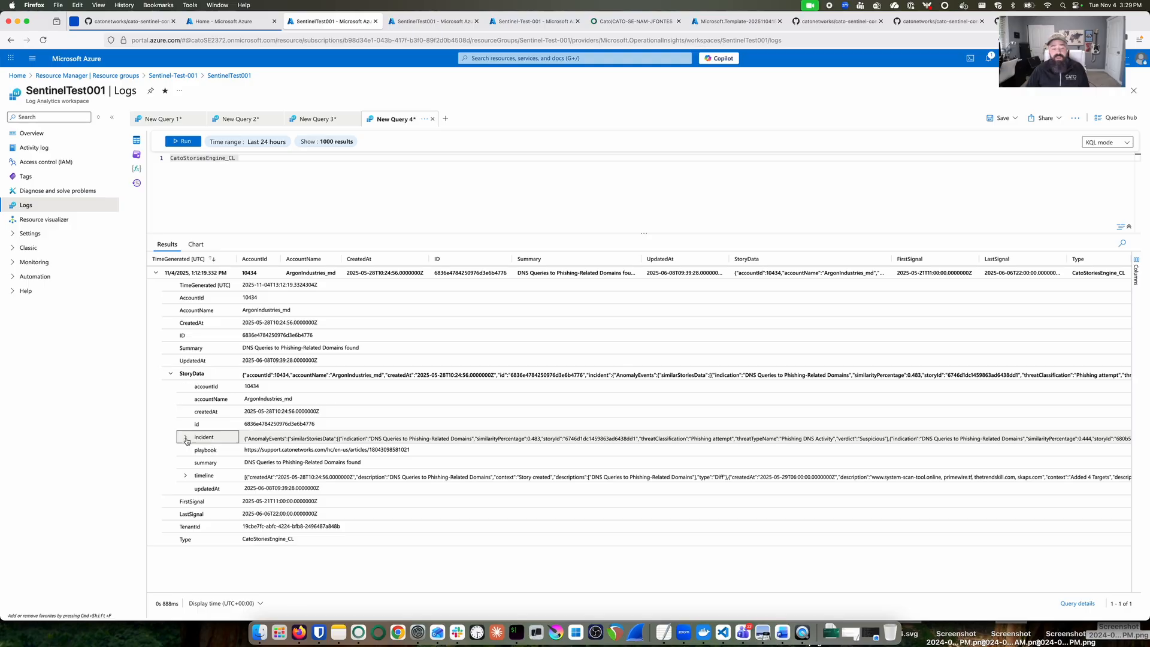
scroll(168, 407, down, 5)
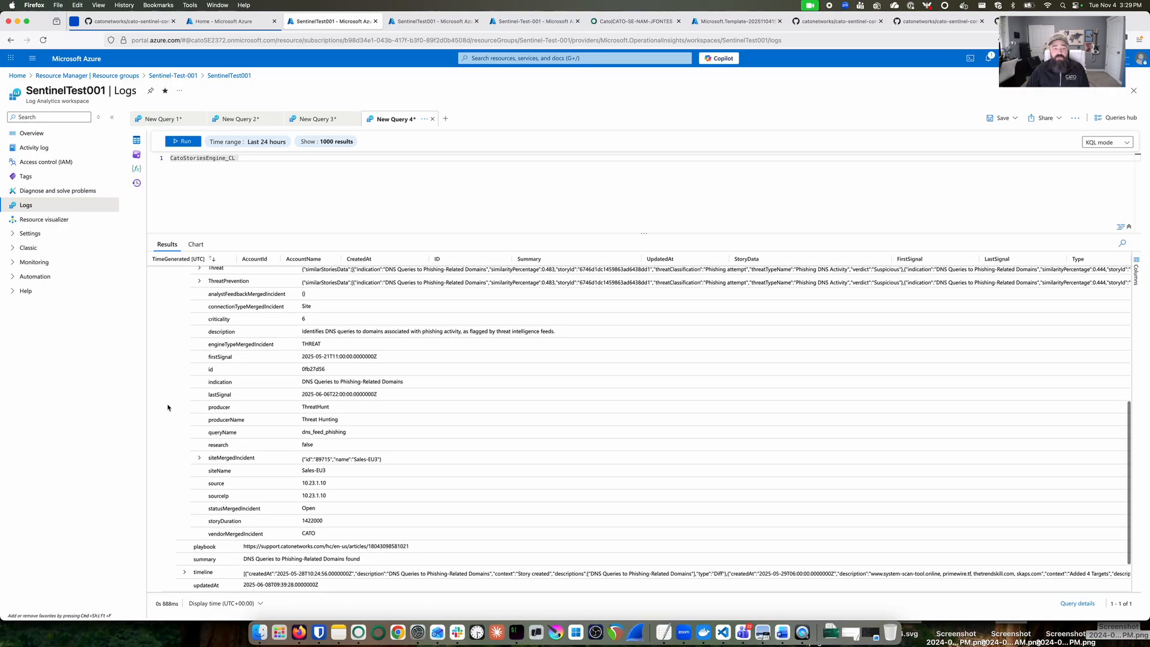
scroll(174, 405, up, 1)
scroll(334, 394, down, 1)
scroll(333, 394, down, 2)
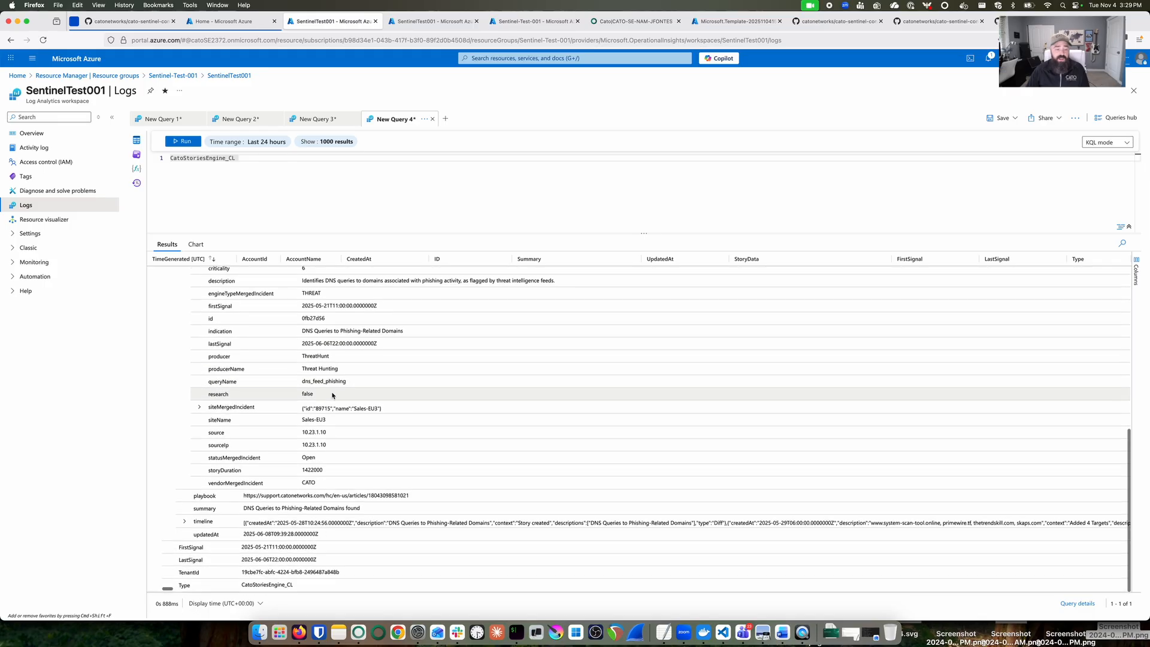
click(185, 523)
scroll(164, 466, down, 2)
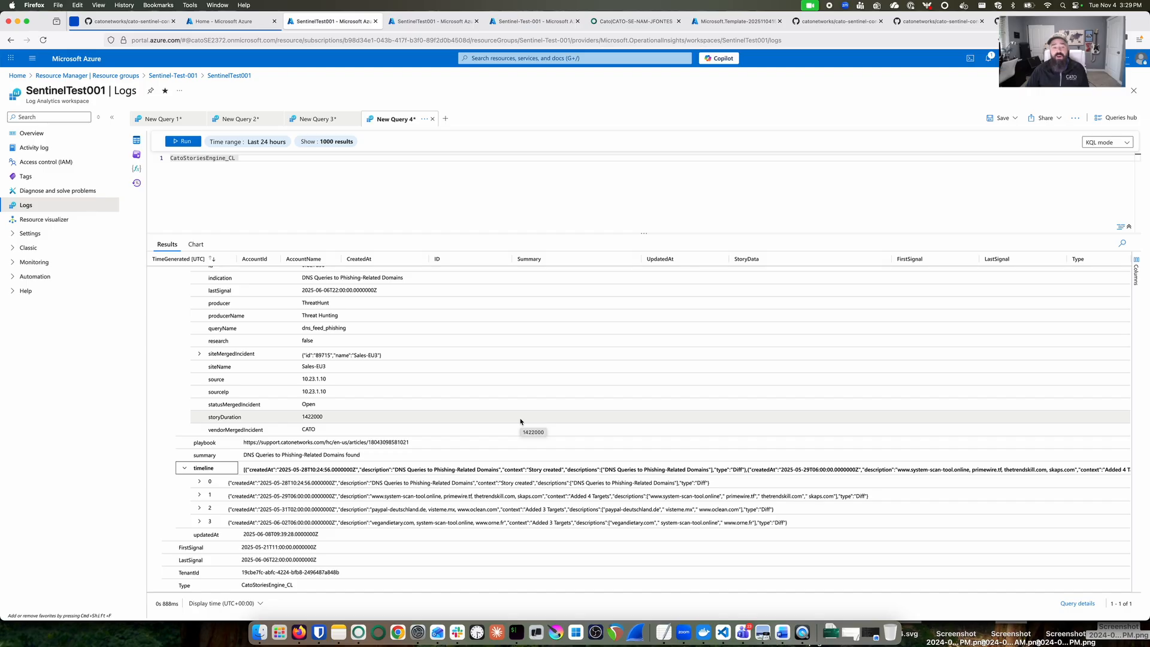
scroll(521, 422, up, 10)
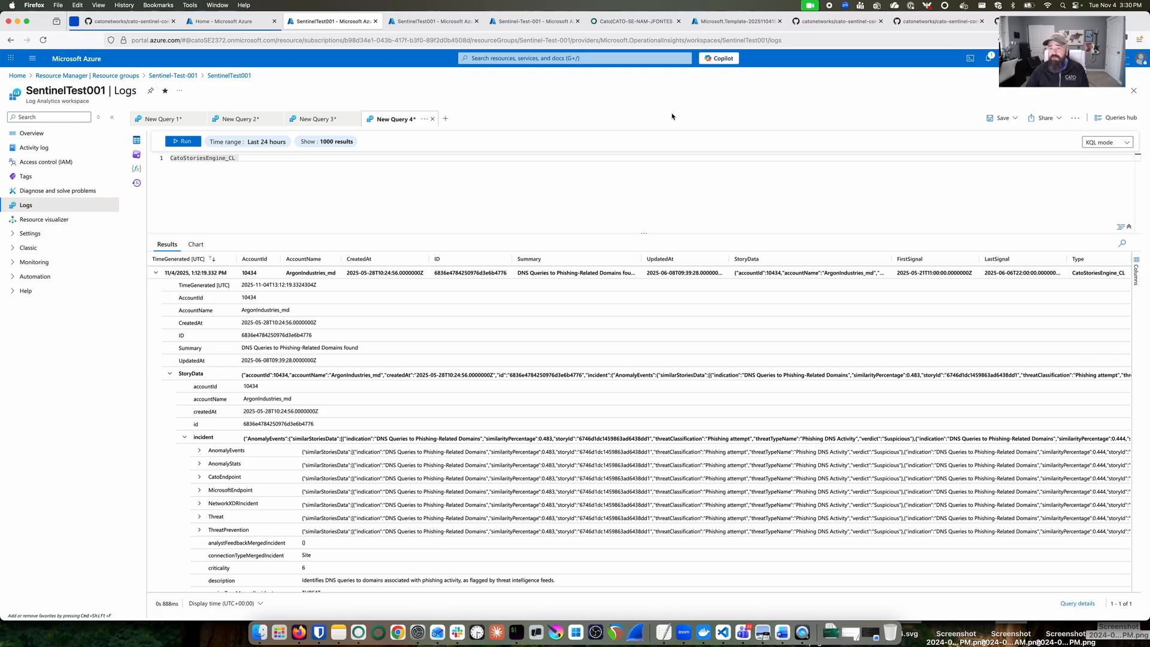
- Launch the Workbook visualization deployment to Azure from the Visualization section of the cato-sentinel-connect README on GitHub
click(837, 21)
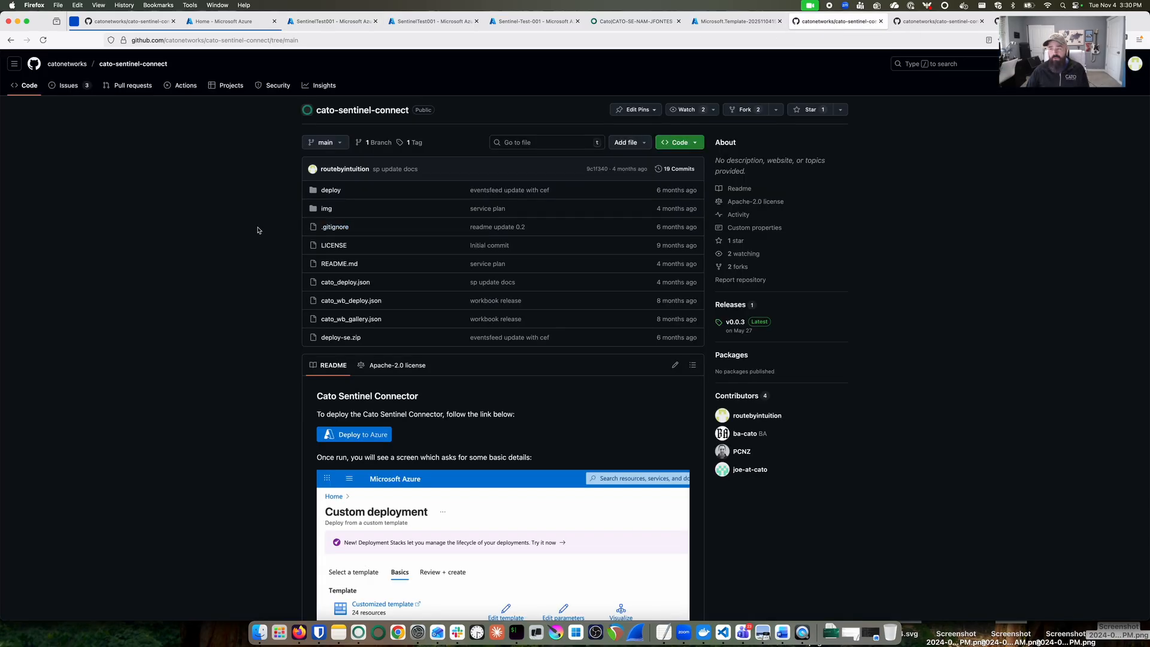
scroll(258, 230, down, 20)
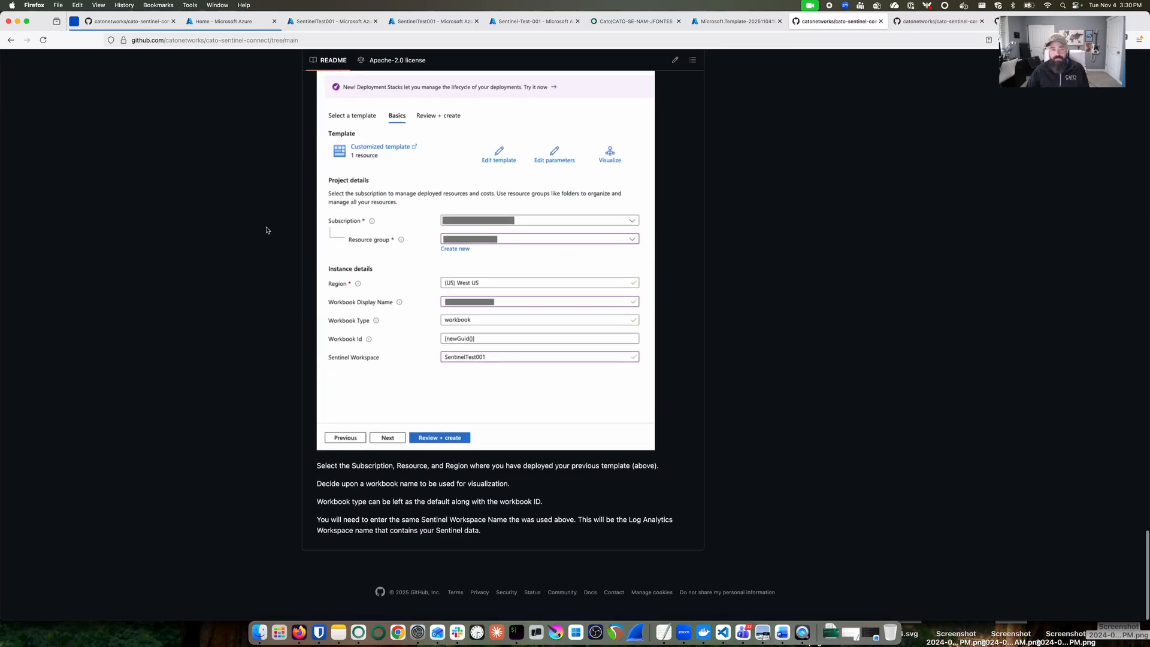
scroll(267, 230, up, 3)
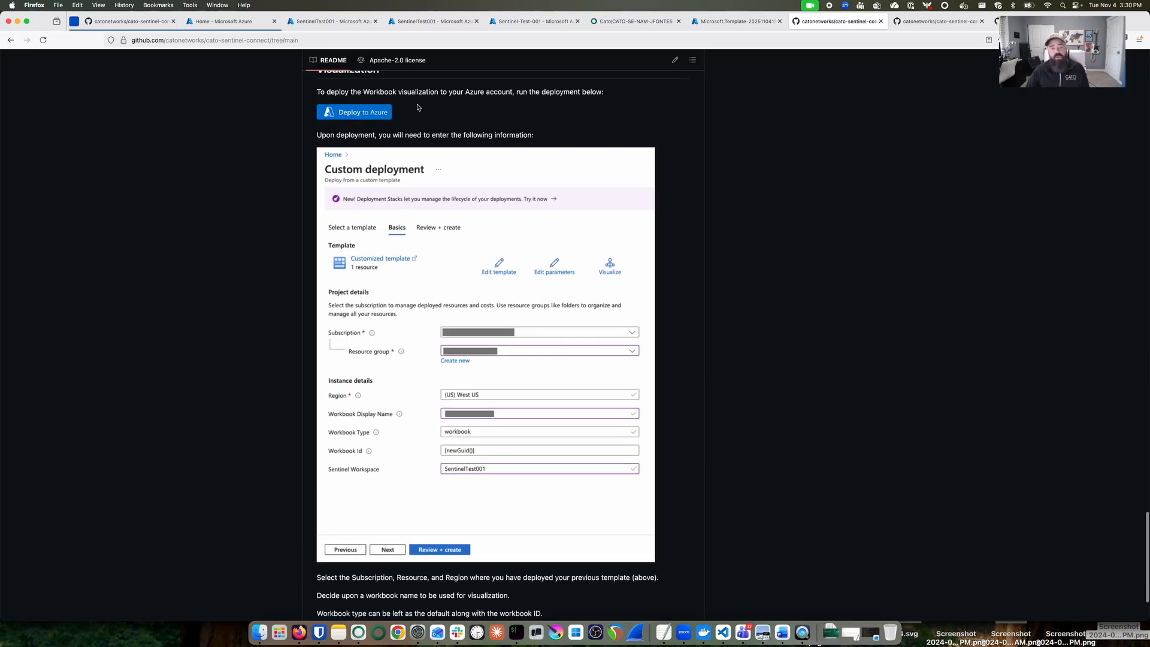
scroll(341, 95, up, 1)
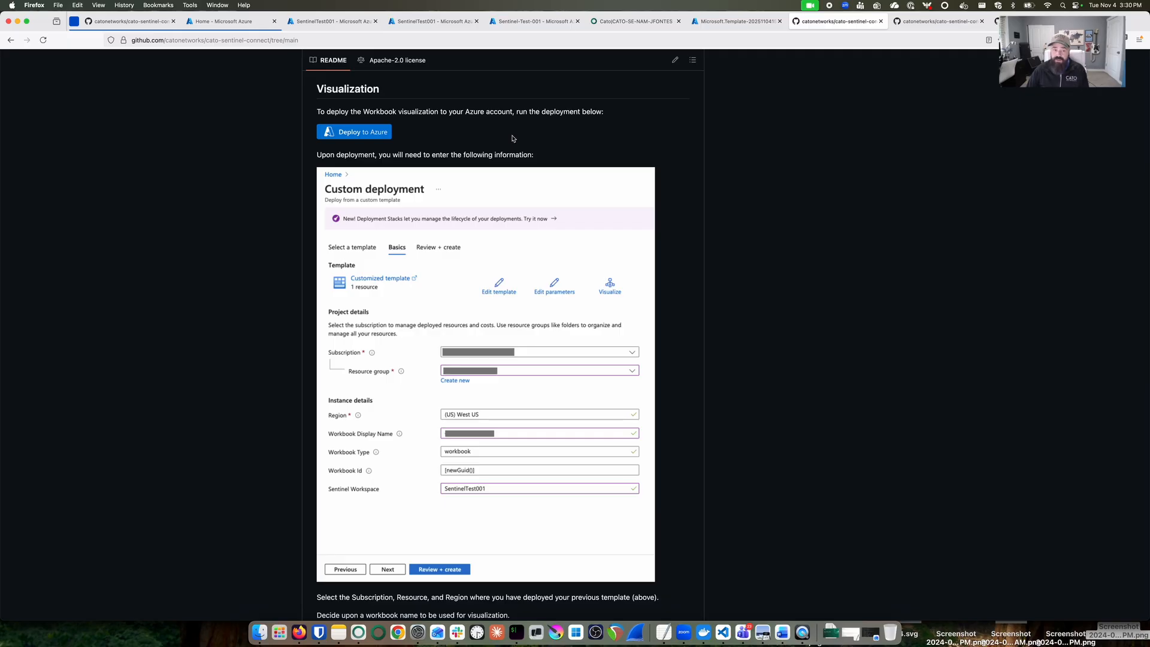
click(345, 134)
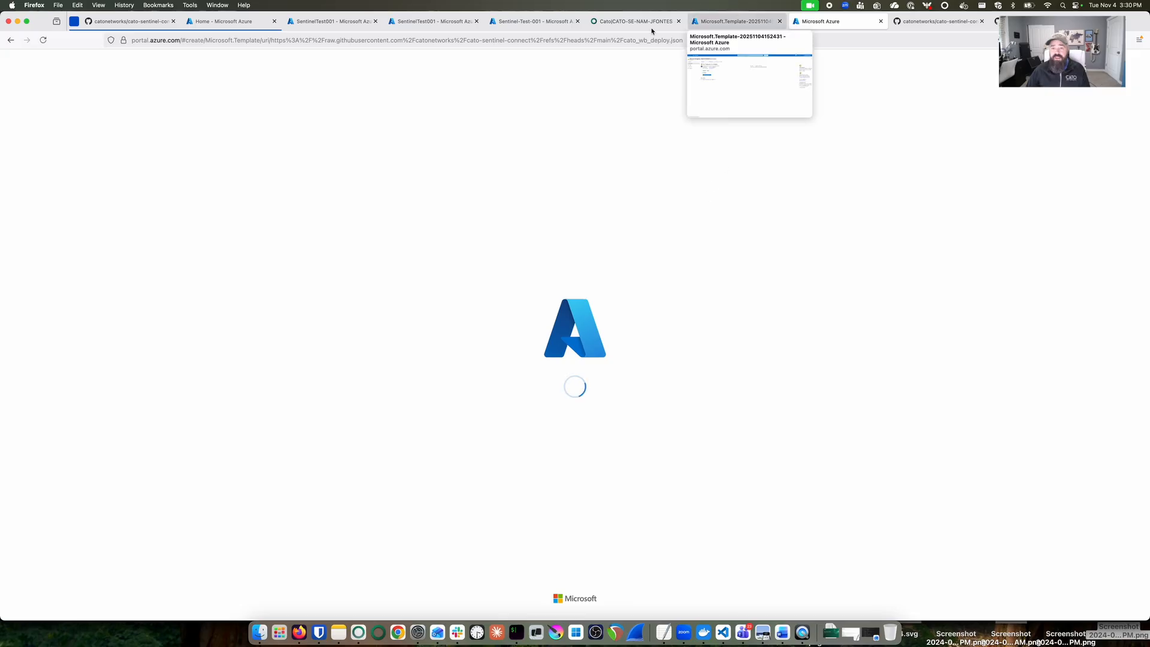
- Review the workbook deployment settings described in the GitHub README and return to the Azure custom deployment form
click(937, 21)
scroll(510, 355, down, 20)
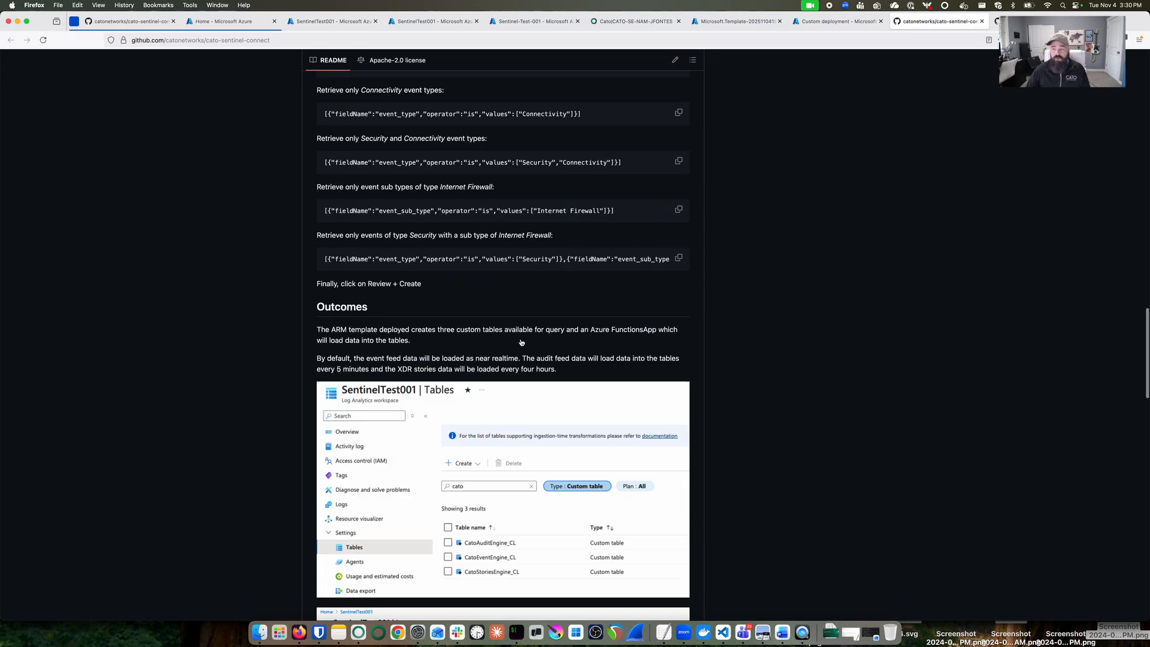
scroll(523, 344, up, 2)
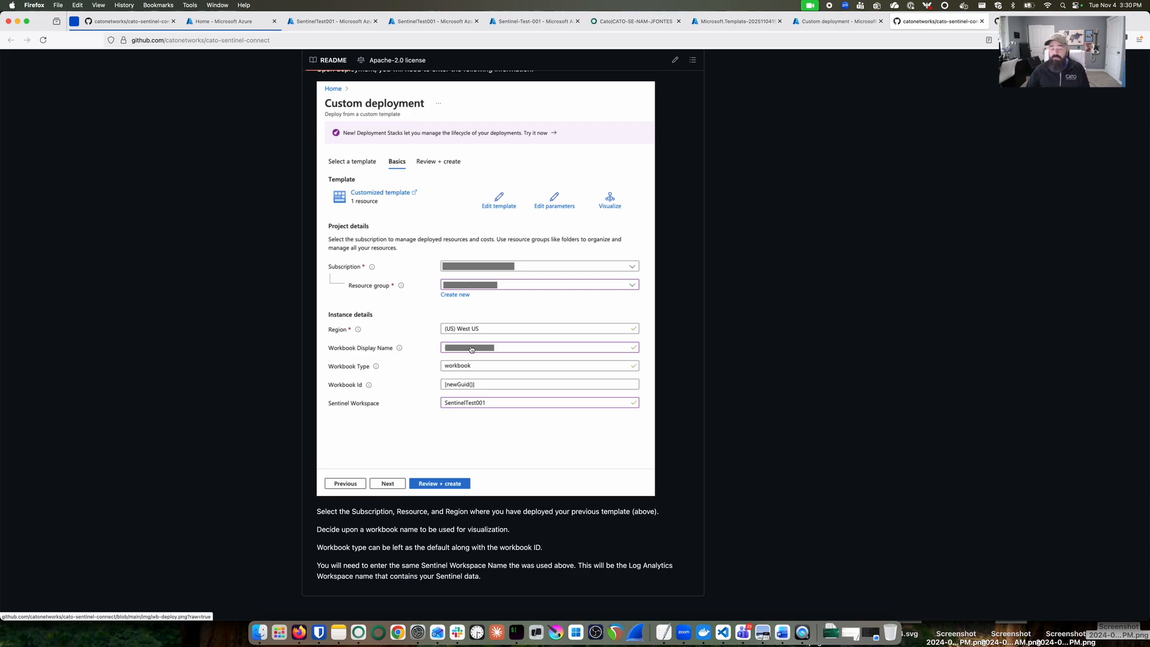
scroll(476, 349, down, 1)
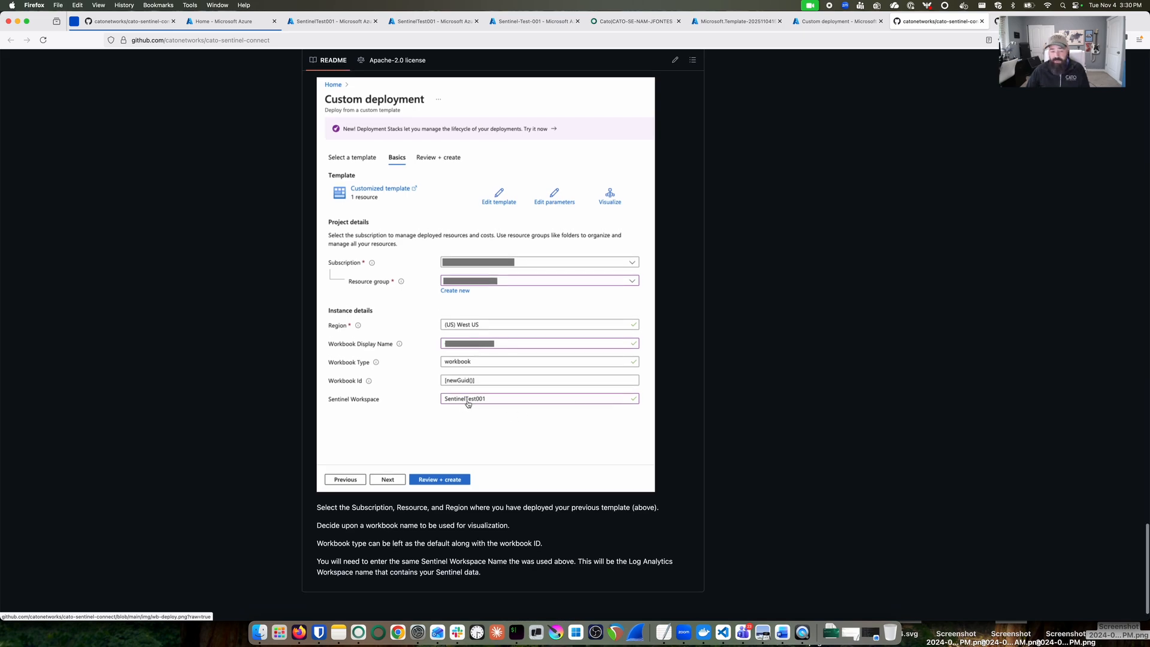
click(834, 21)
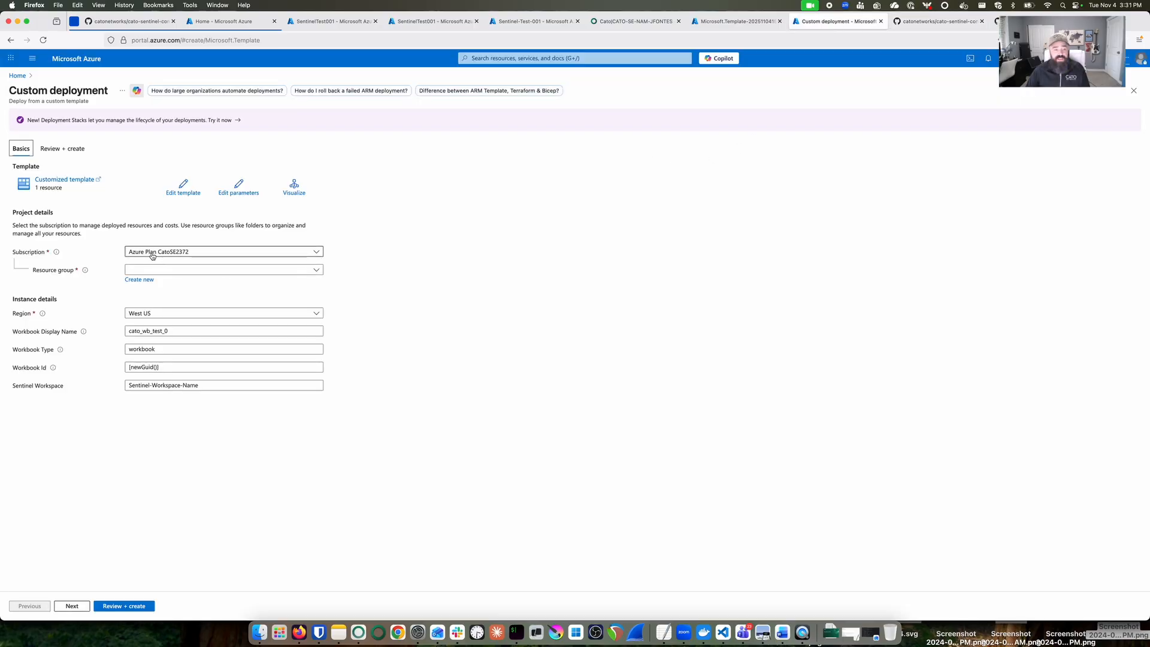
- Assign the workbook deployment to resource group Sentinel-Test-001 and set its display name to cato_wb_test_11-04-2025
click(204, 270)
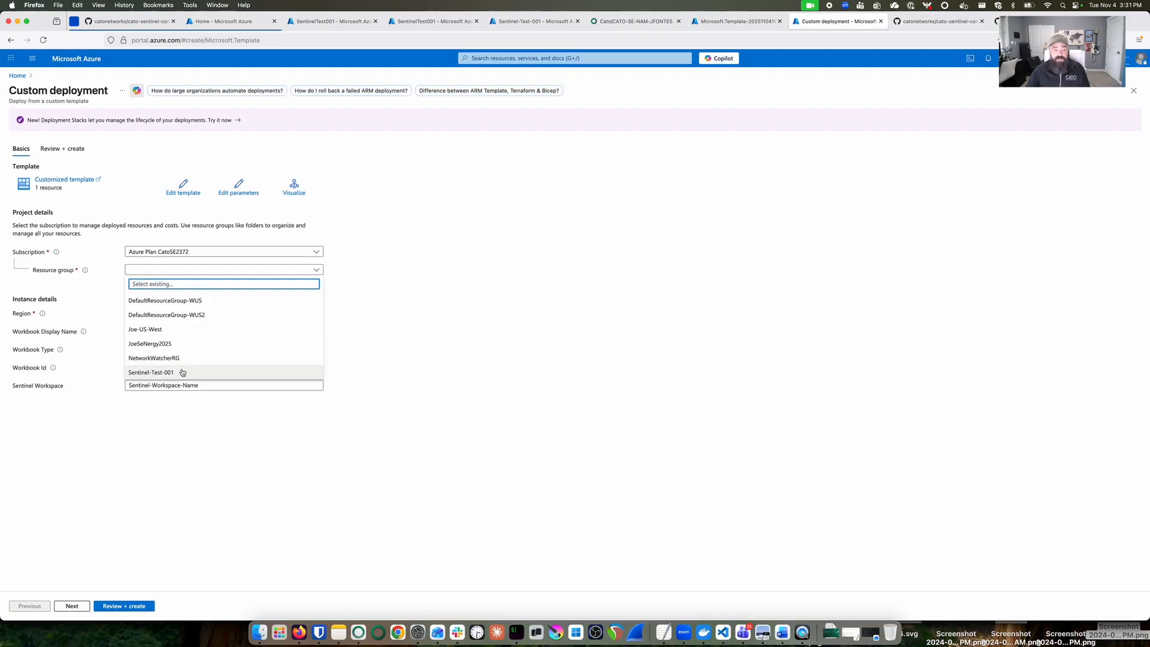
click(183, 373)
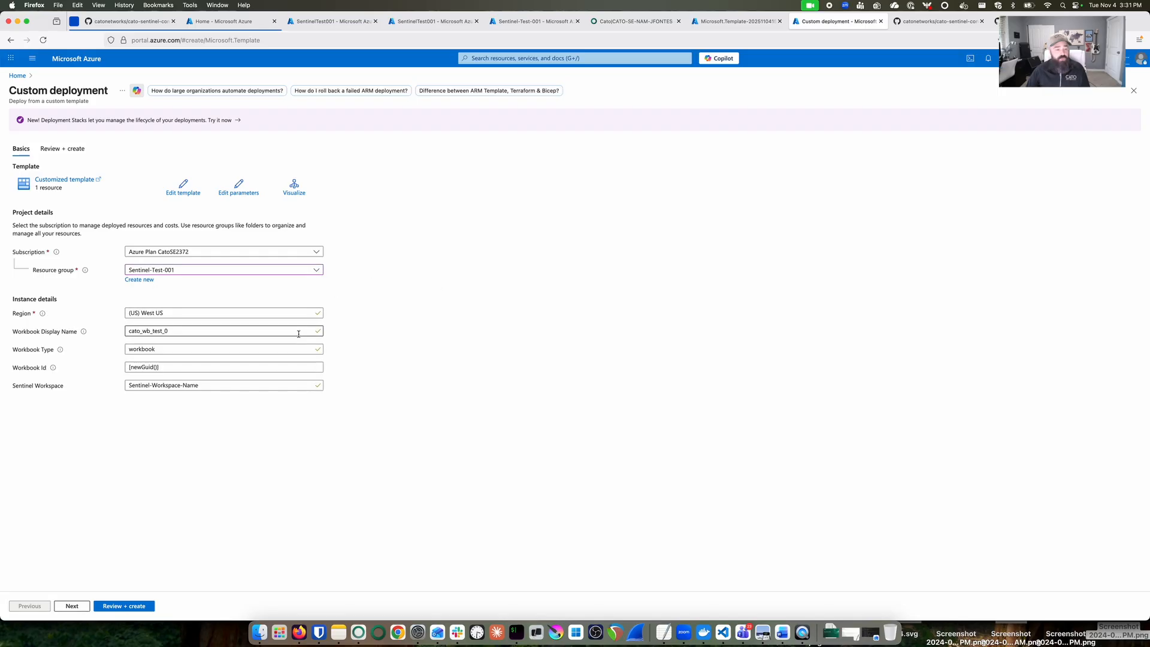
click(238, 333)
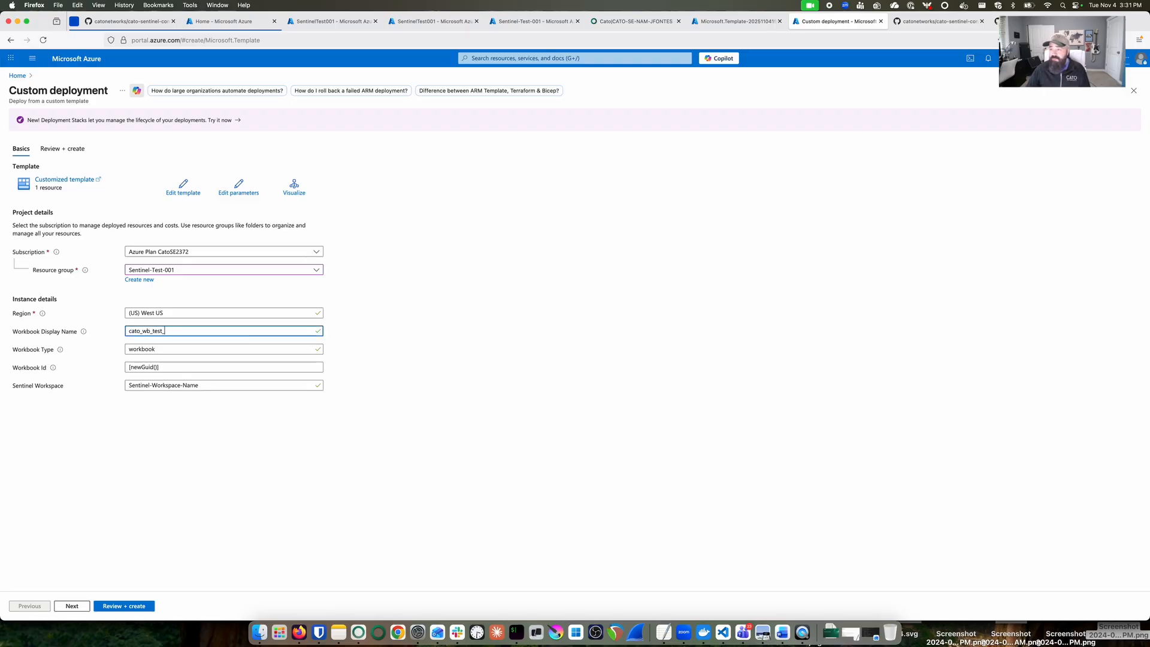
text(21)
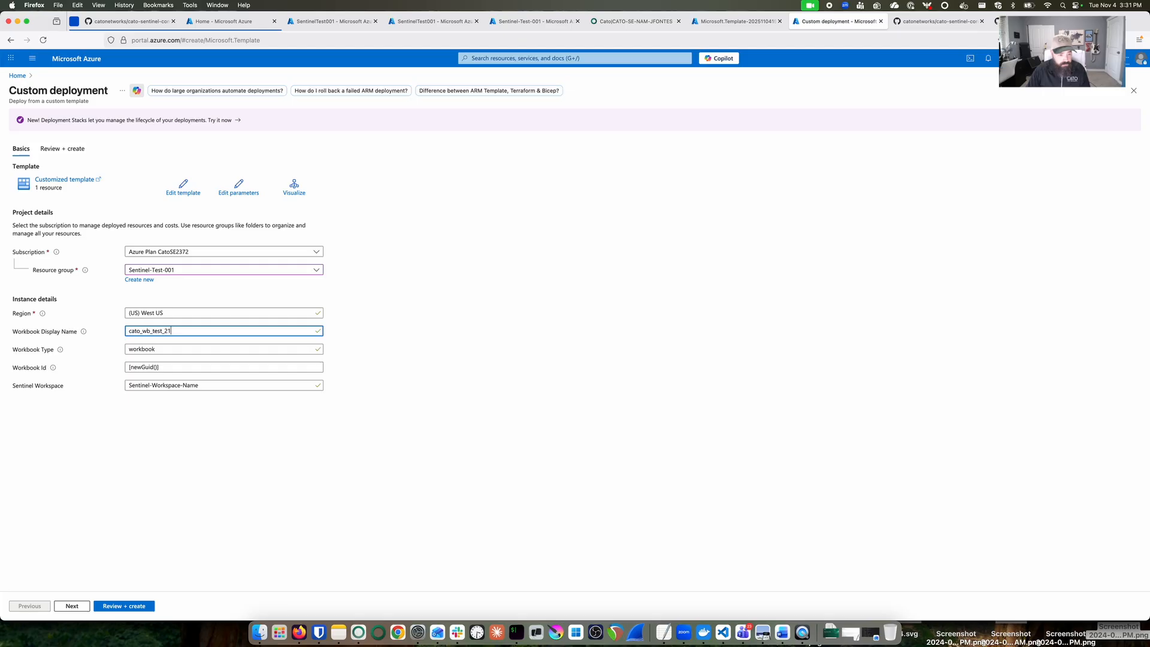
key(BackSpace)
text(2)
key(Tab)
key(BackSpace)
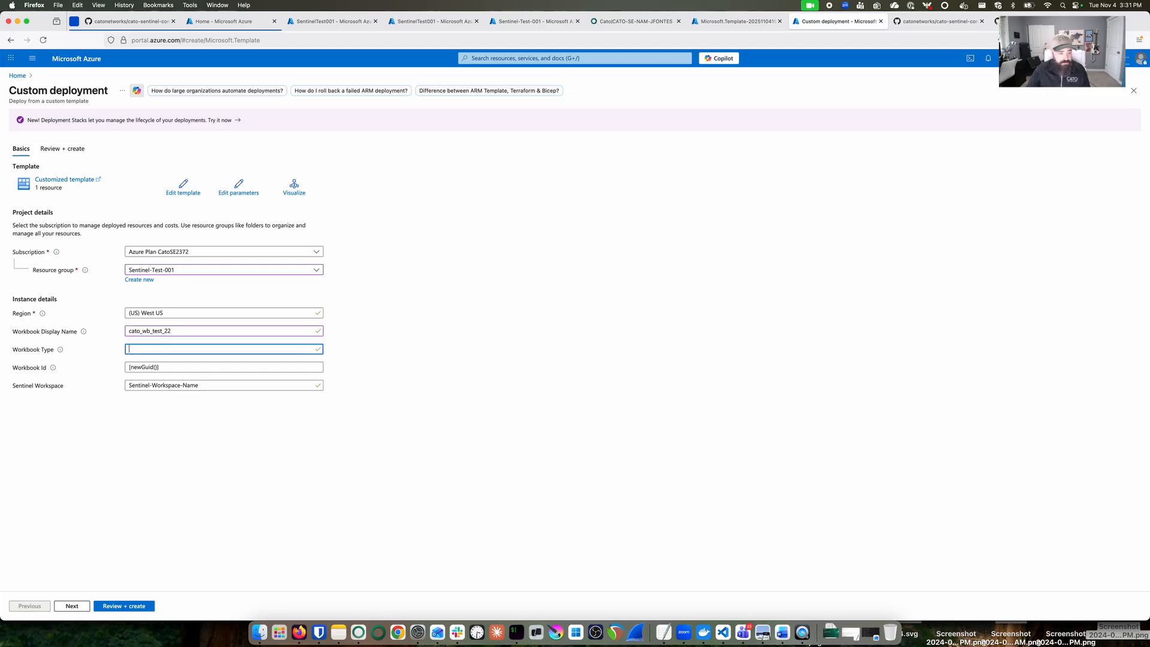
key(super+z)
click(203, 331)
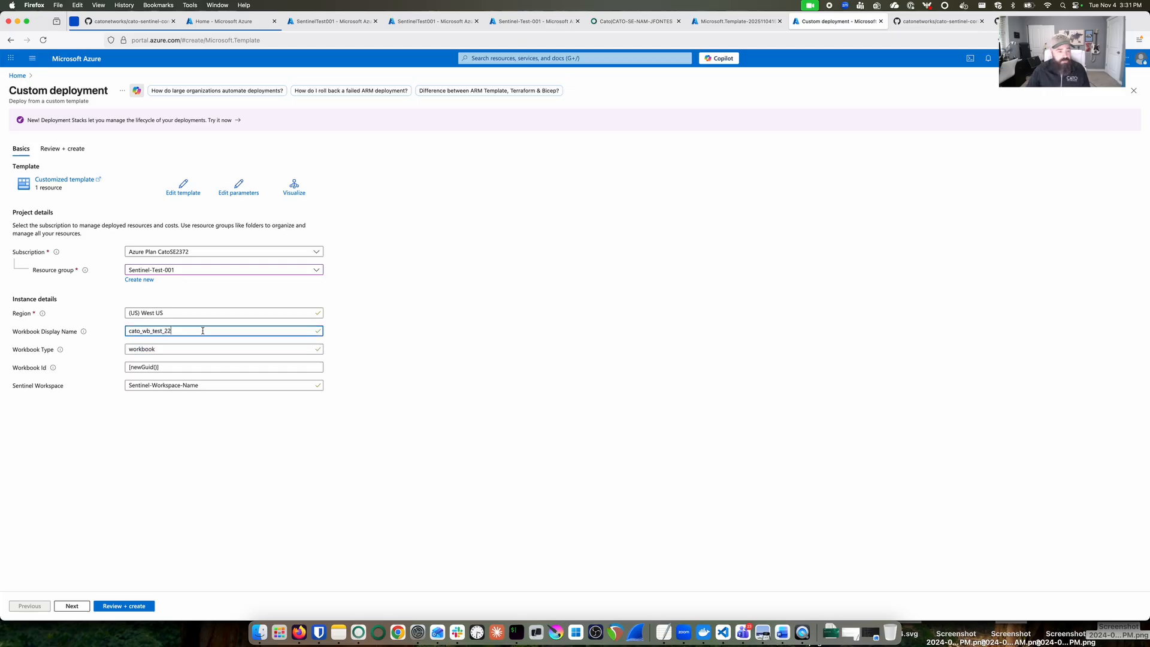
key(BackSpace)
text(11-04-2025)
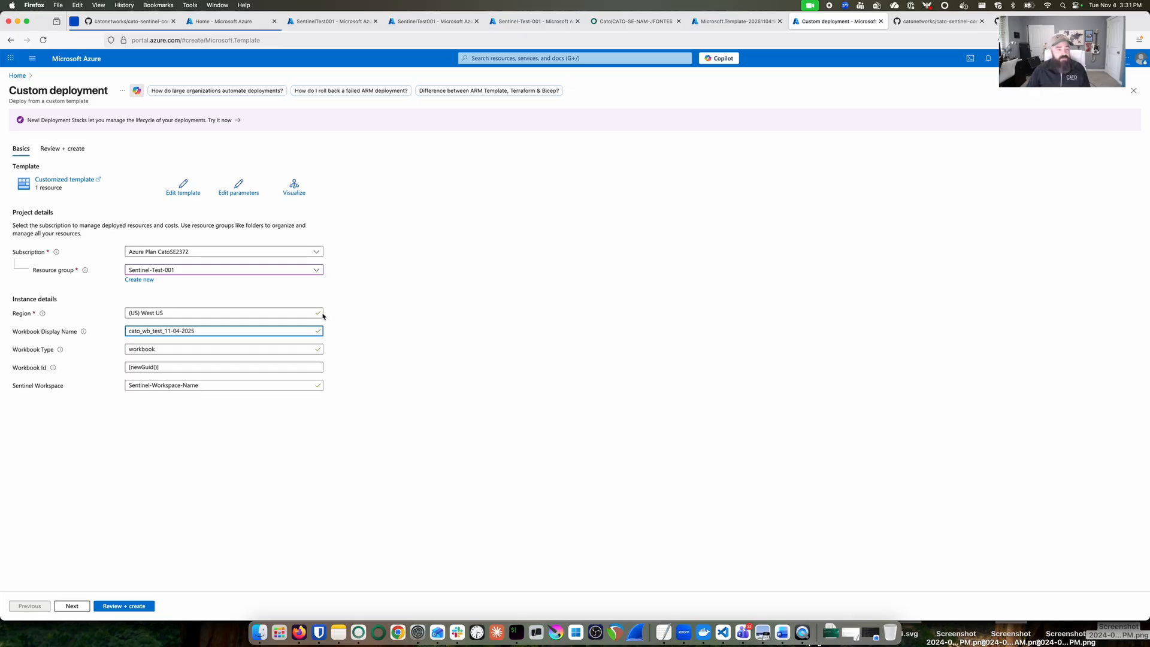
click(465, 353)
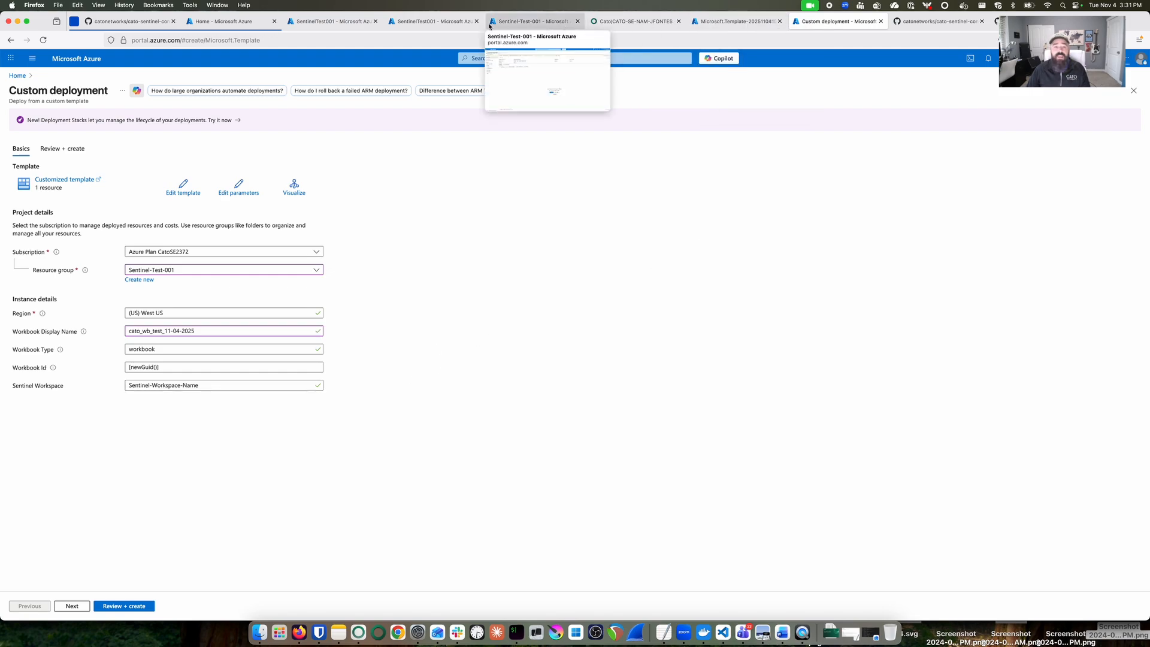
- Copy the workspace name SentinelTest001 from its Logs page into the Sentinel Workspace parameter and create the workbook deployment
click(411, 23)
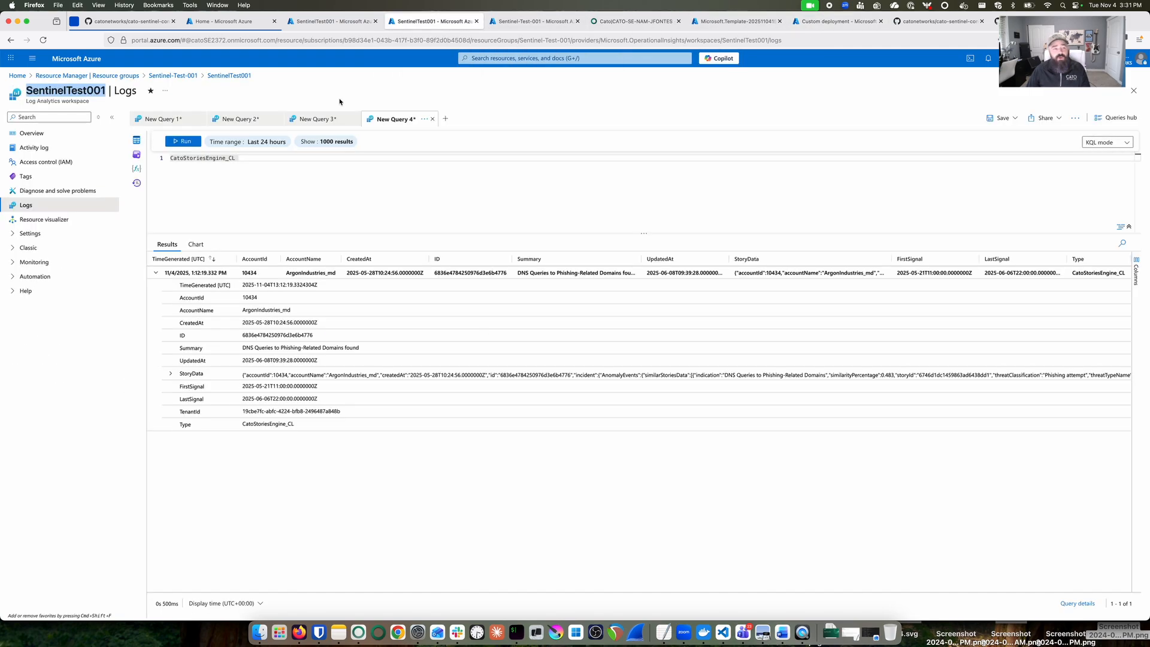
double_click(92, 89)
right_click(94, 91)
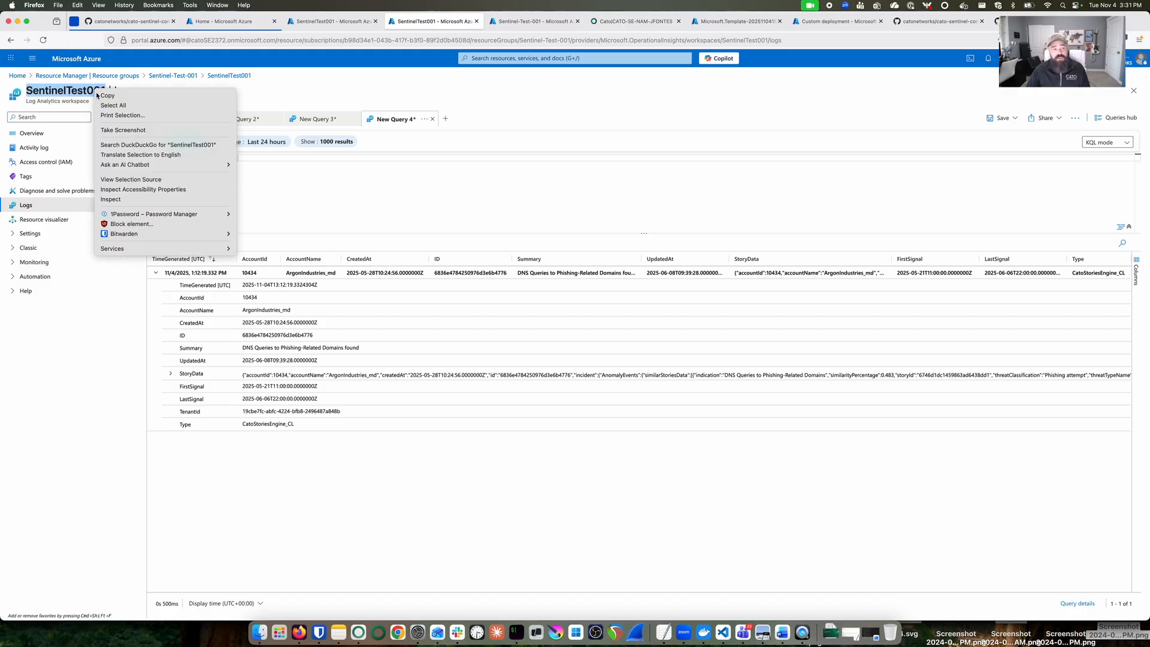
click(98, 96)
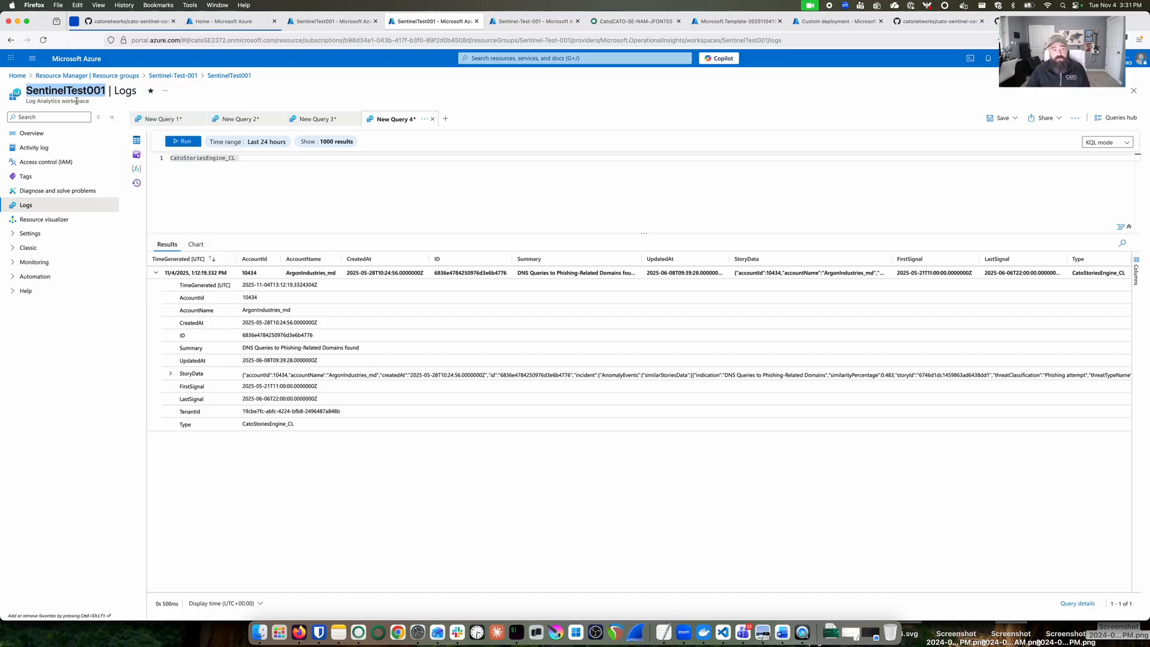
click(806, 23)
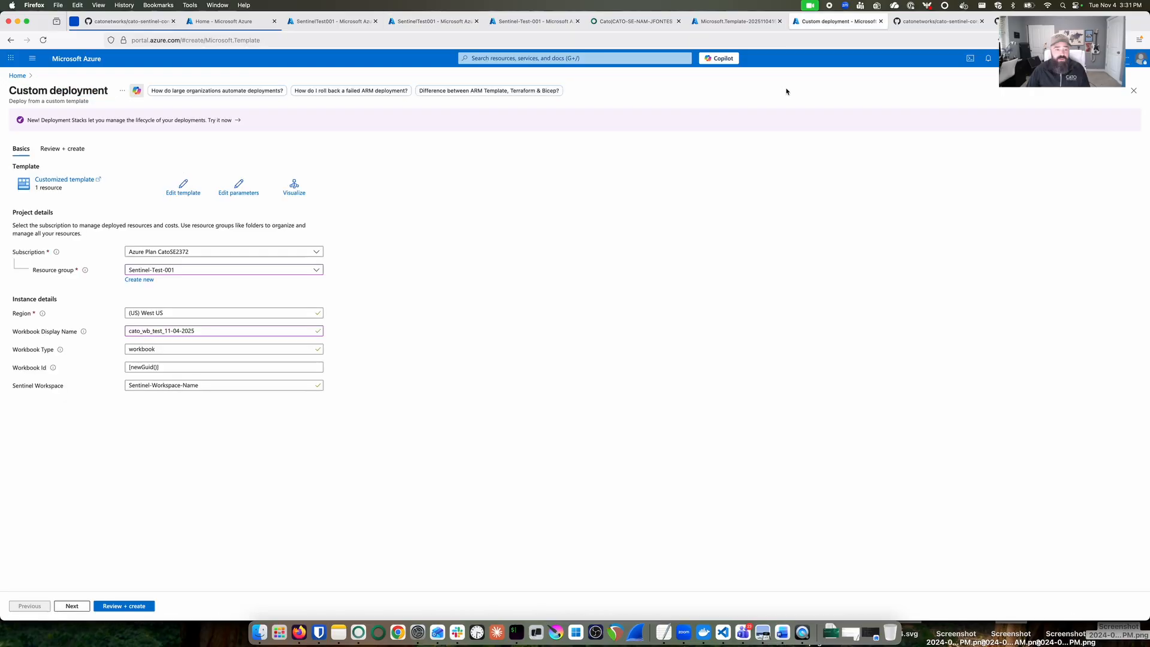
triple_click(259, 390)
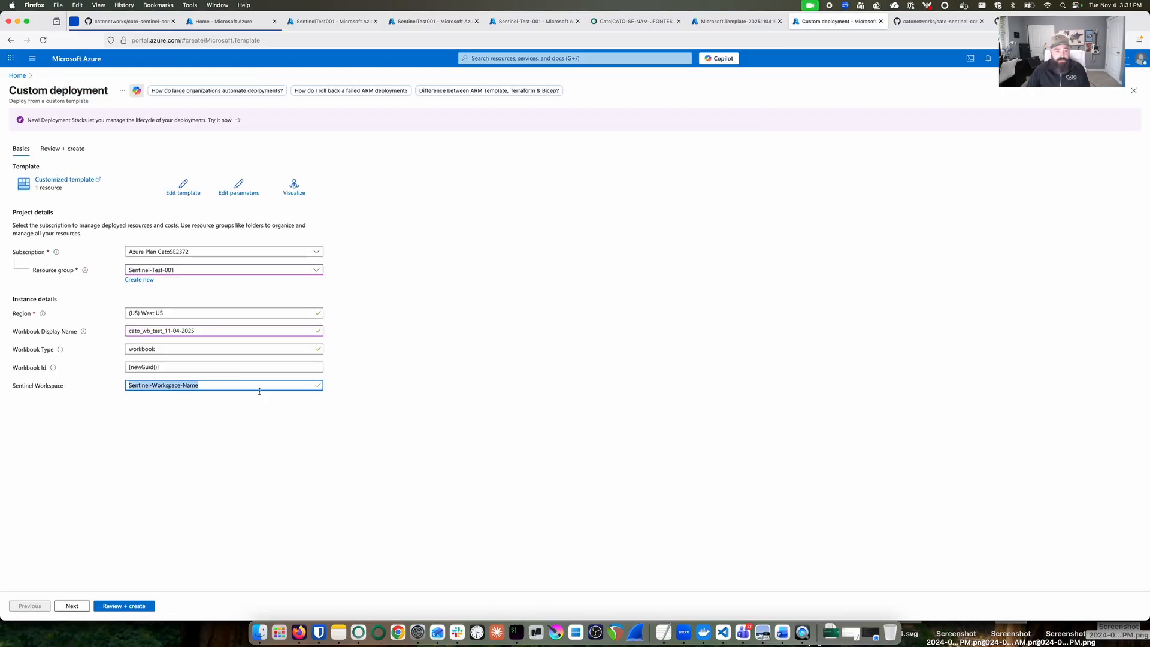
key(super+v)
click(368, 457)
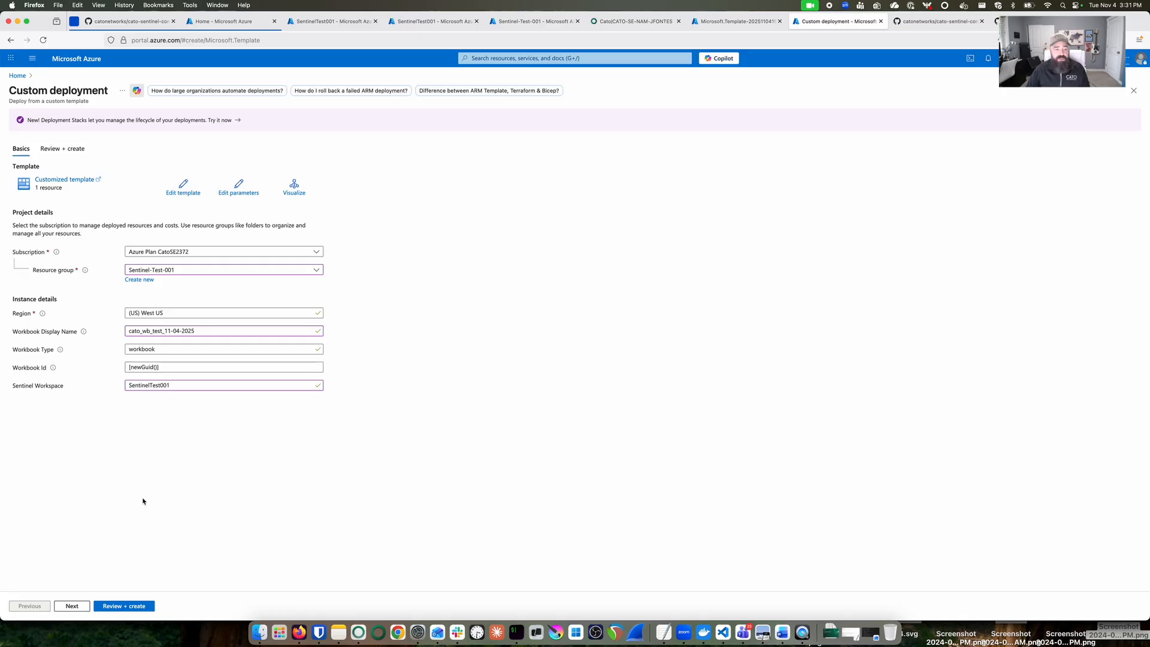
click(138, 606)
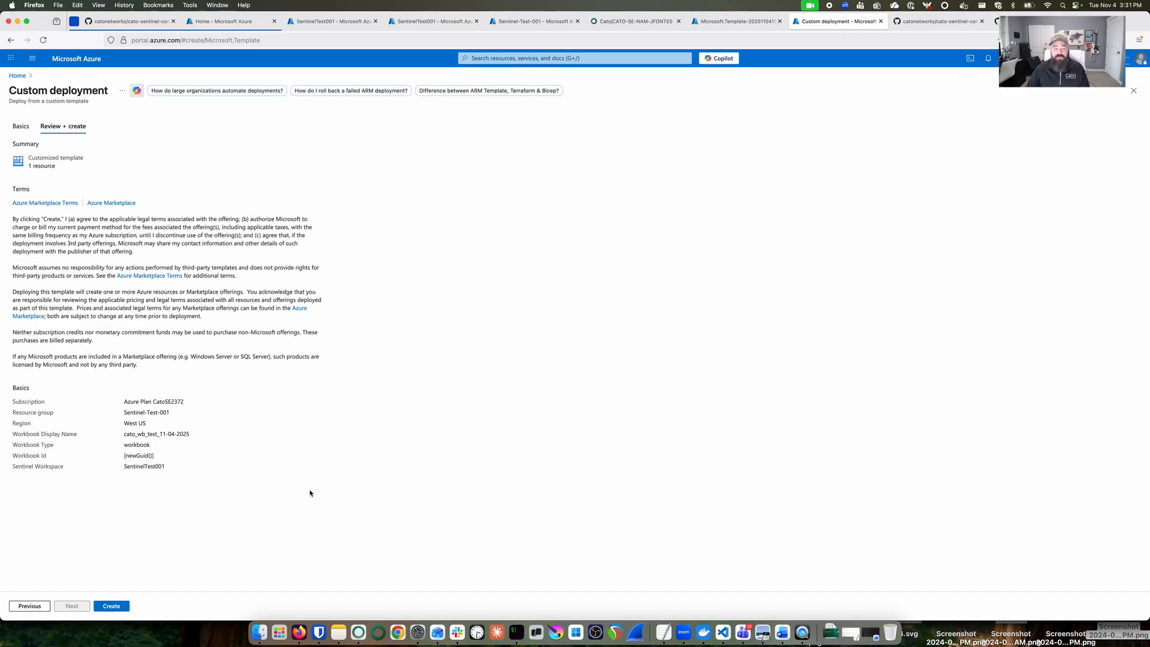
click(114, 607)
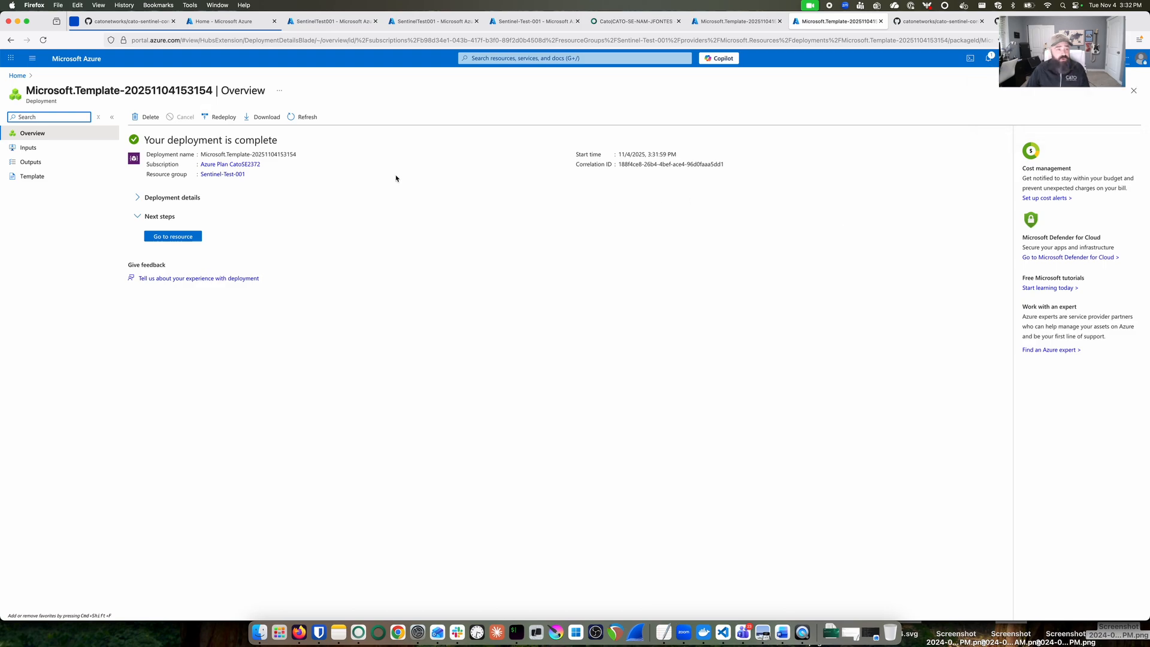
- Find Azure Workbooks in the portal, refresh the list, and open the cato_wb_test_11-04-2025 workbook with the resource list collapsed
click(546, 56)
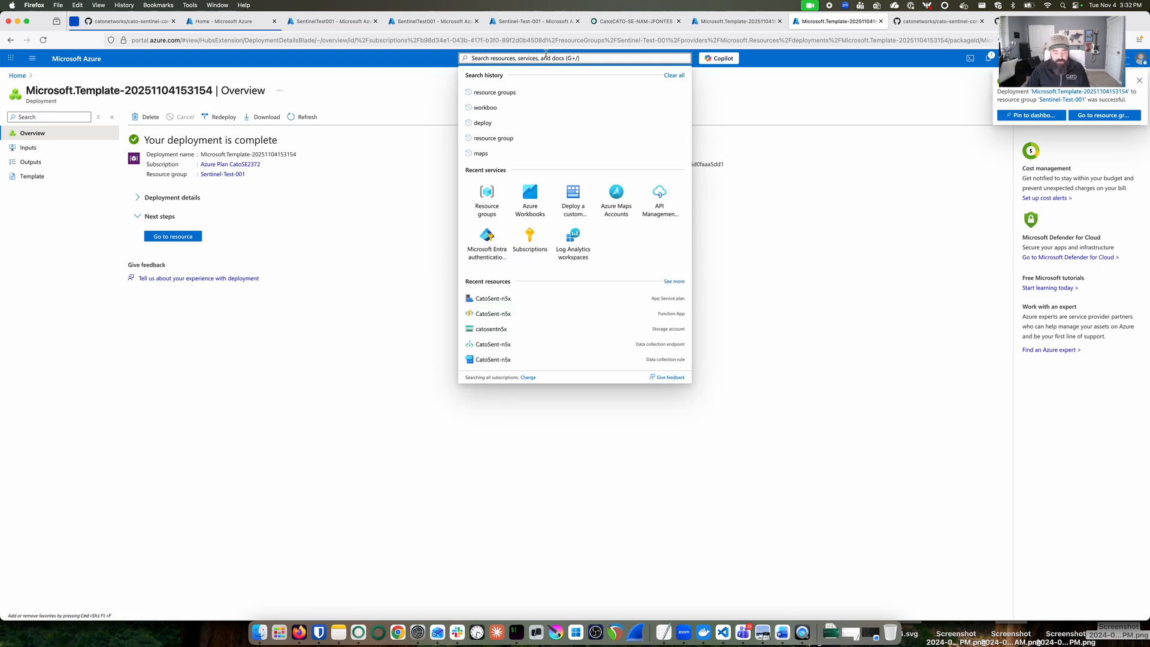
text(azure workbook)
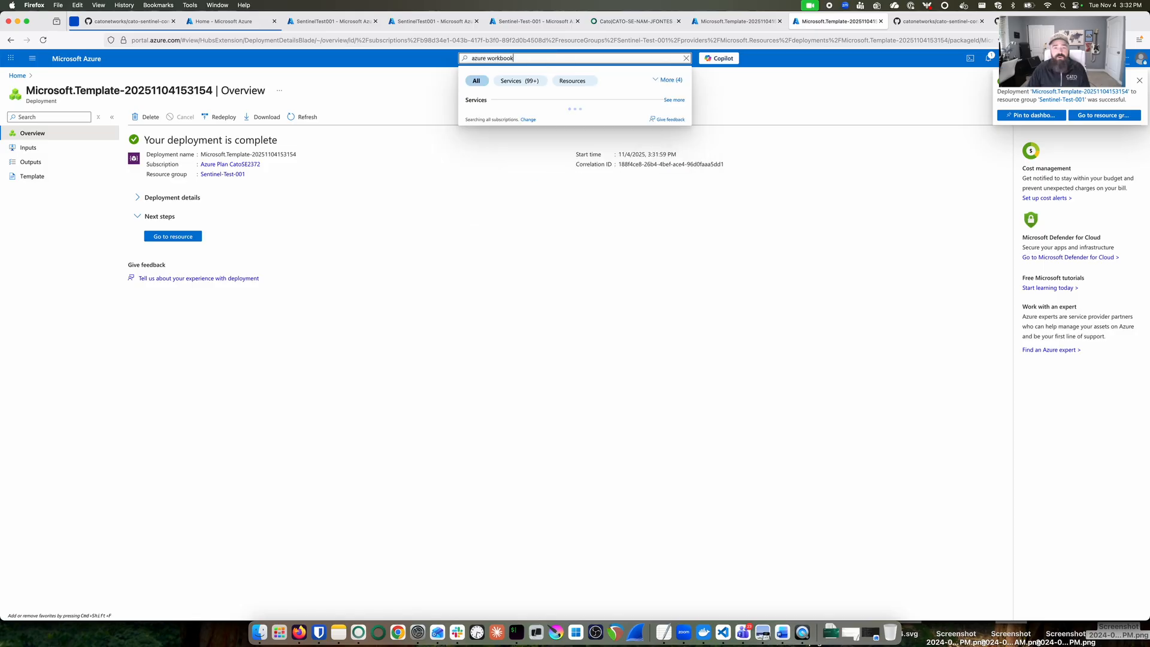
click(514, 117)
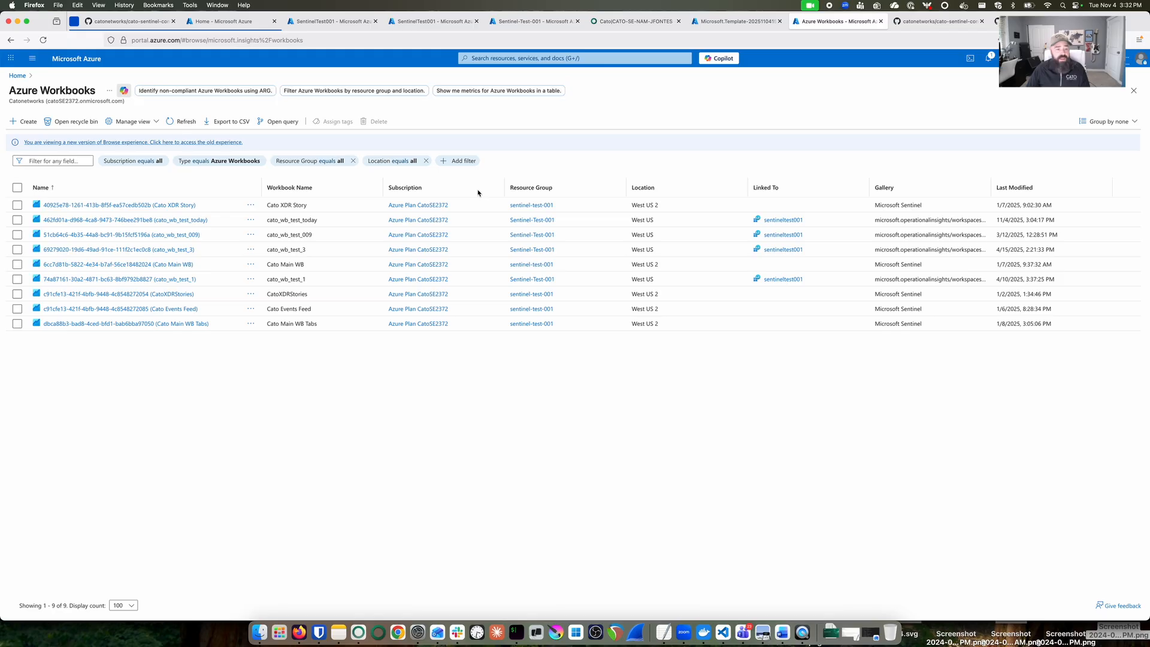
click(184, 121)
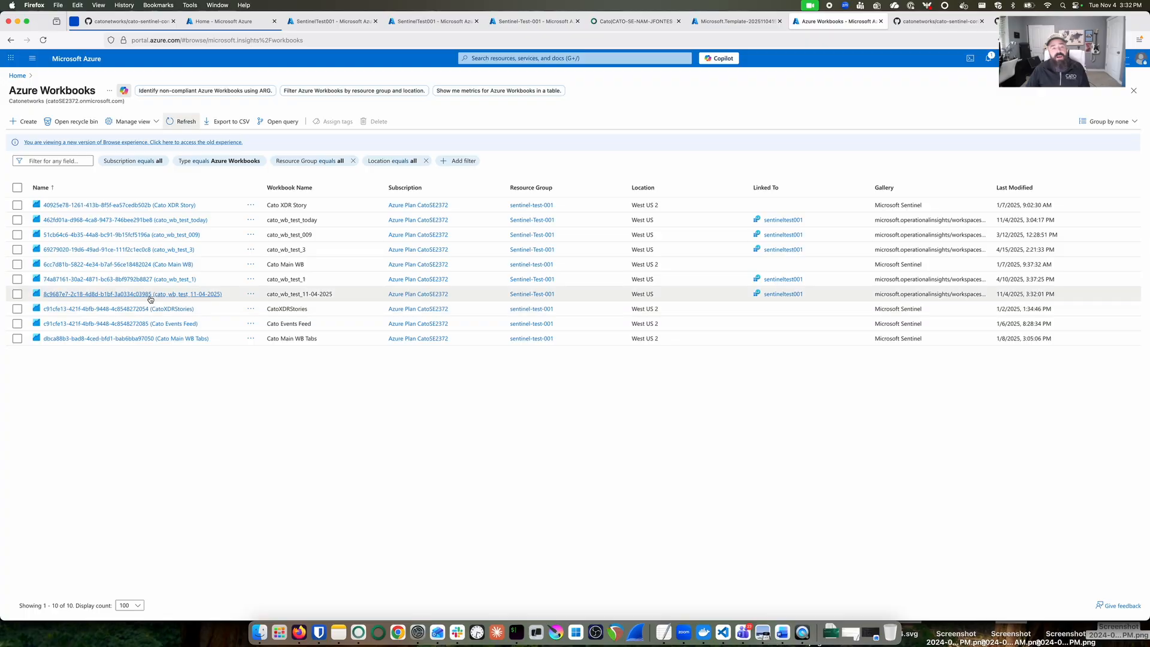
click(200, 294)
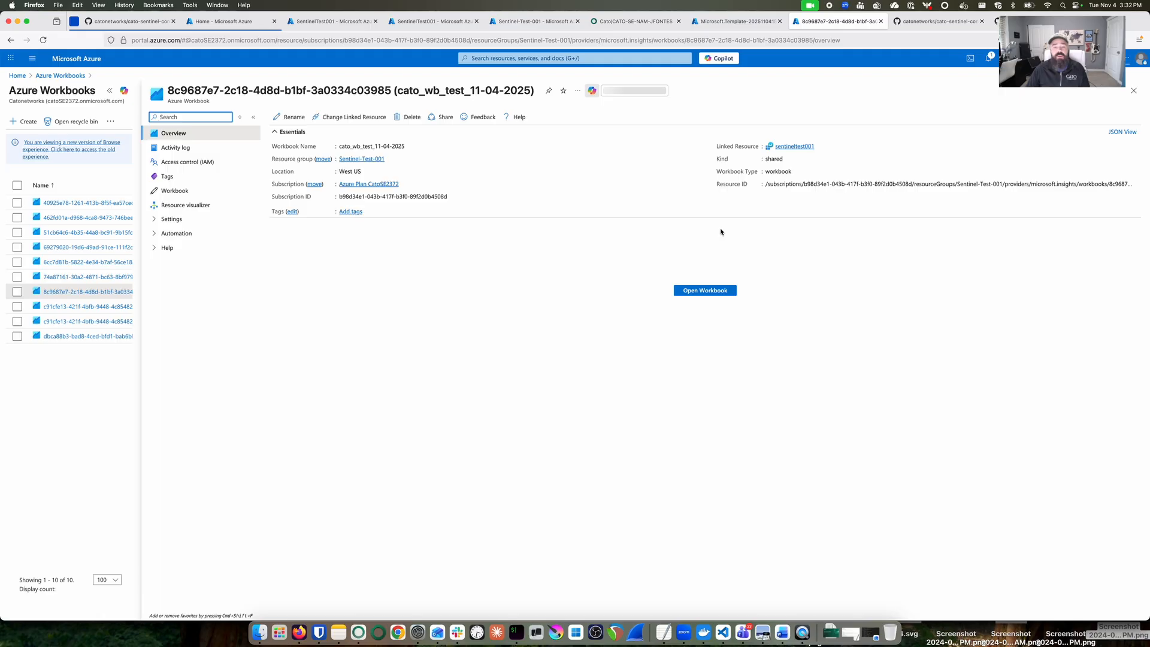
click(716, 292)
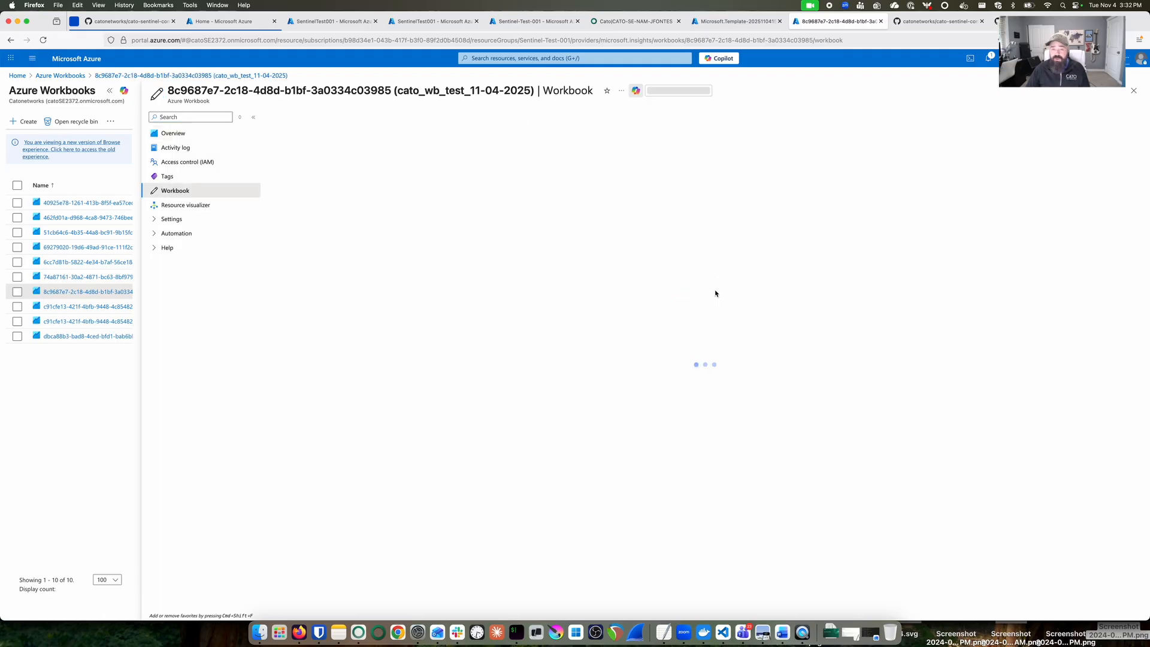
click(110, 92)
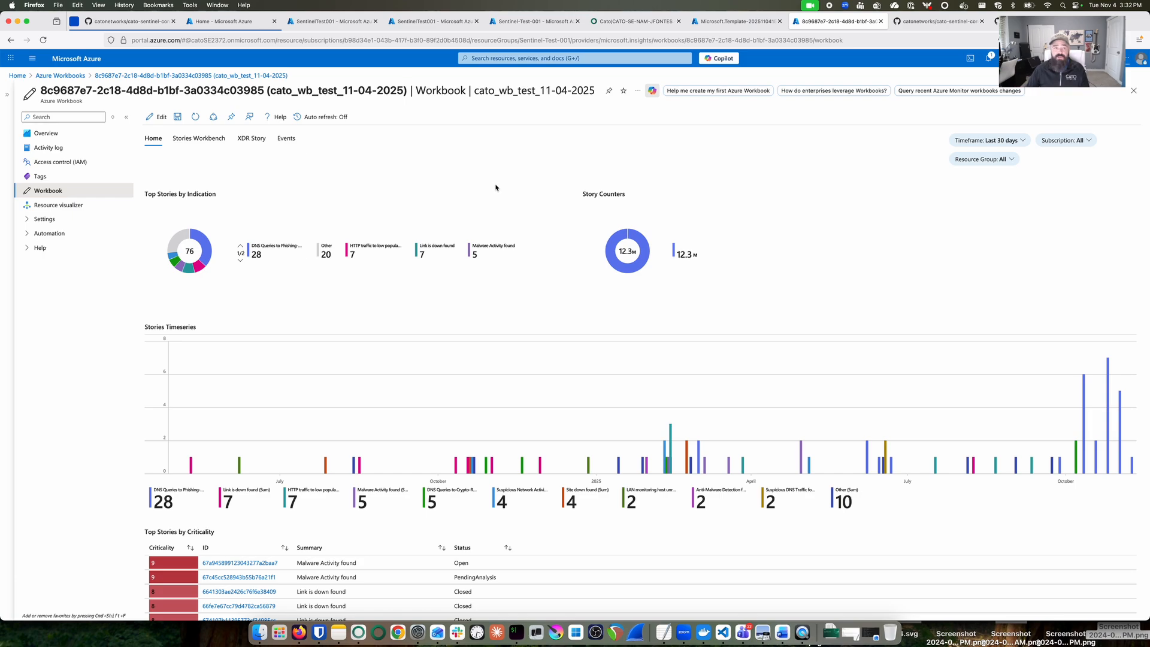
- Return to the SentinelTest001 logs and examine the CatoAuditEngine_CL and CatoEventEngine_CL query results
click(301, 27)
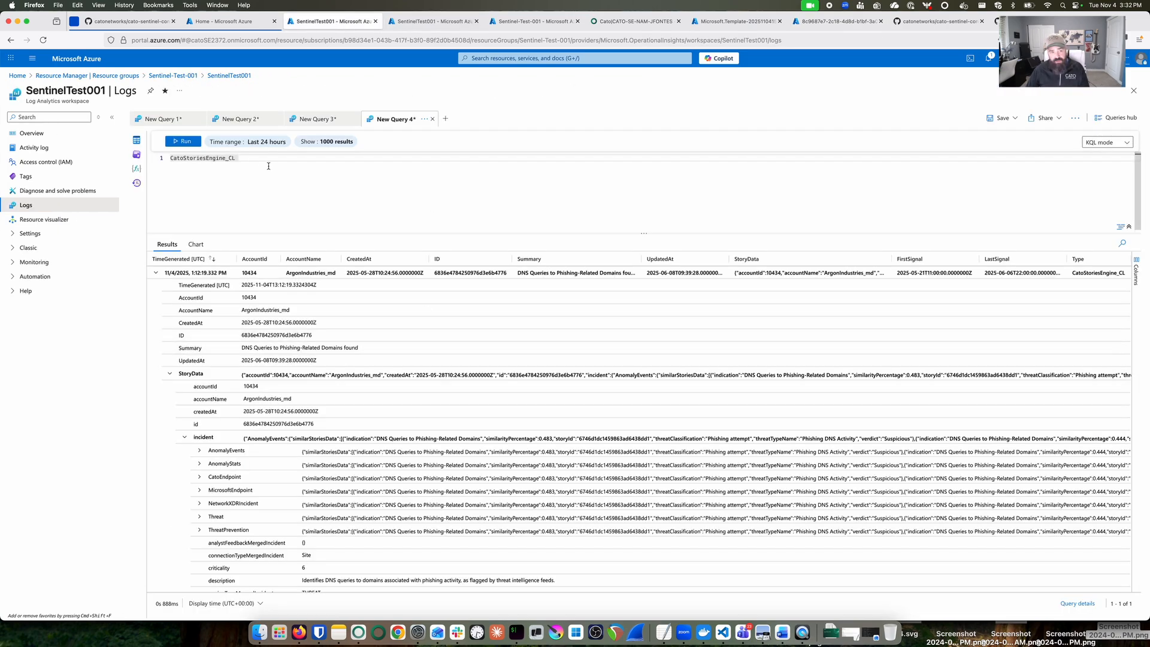
click(314, 118)
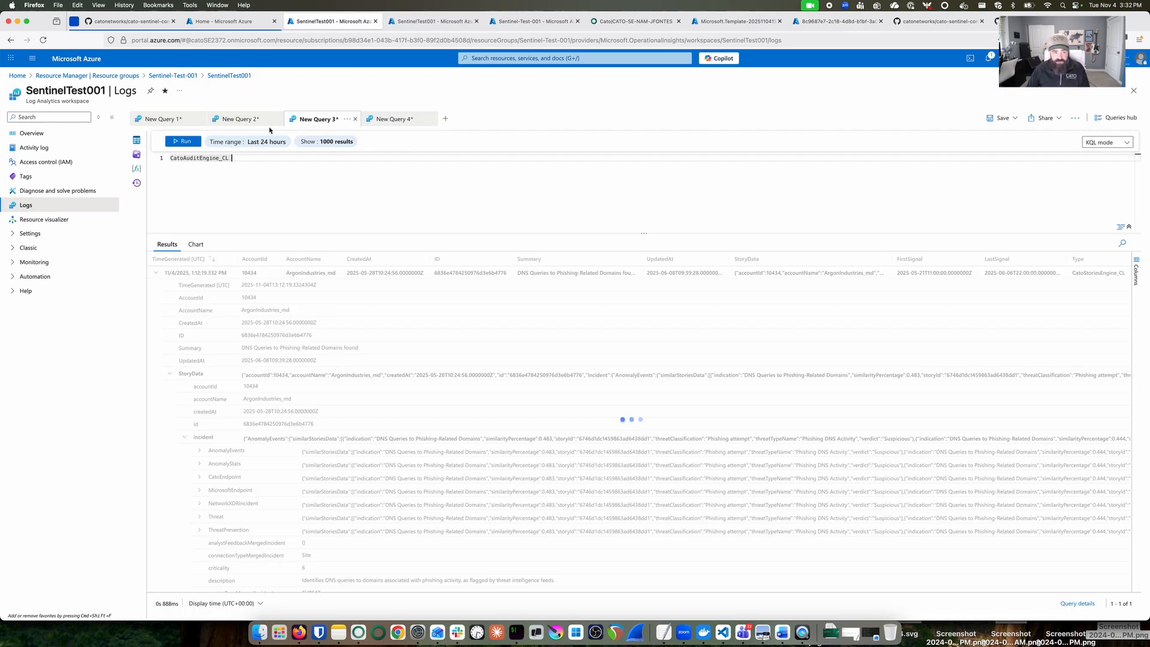
click(249, 120)
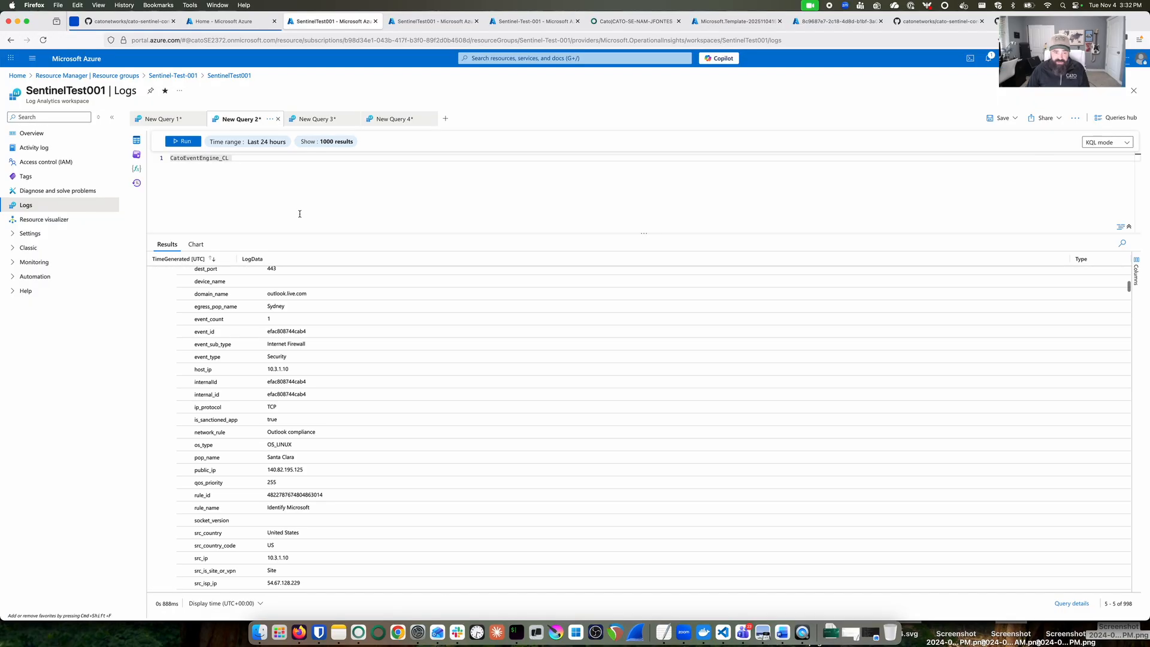
scroll(388, 351, up, 15)
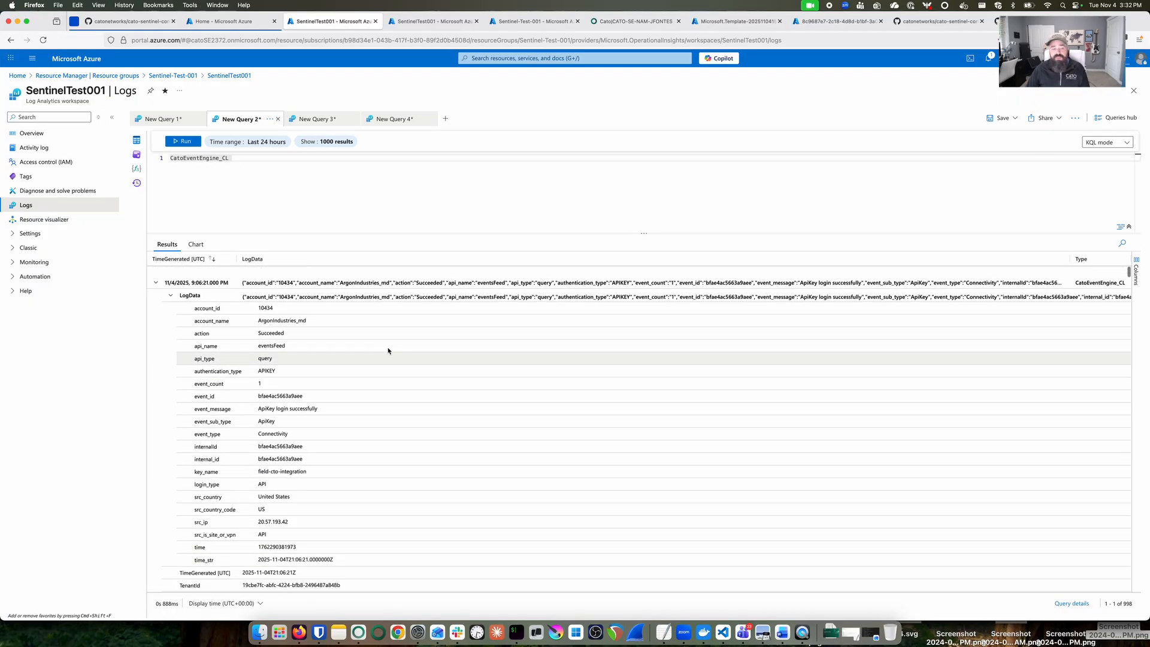
- Go back to the deployed workbook and review the story charts and the Top Stories by Criticality table on its Home view
click(837, 22)
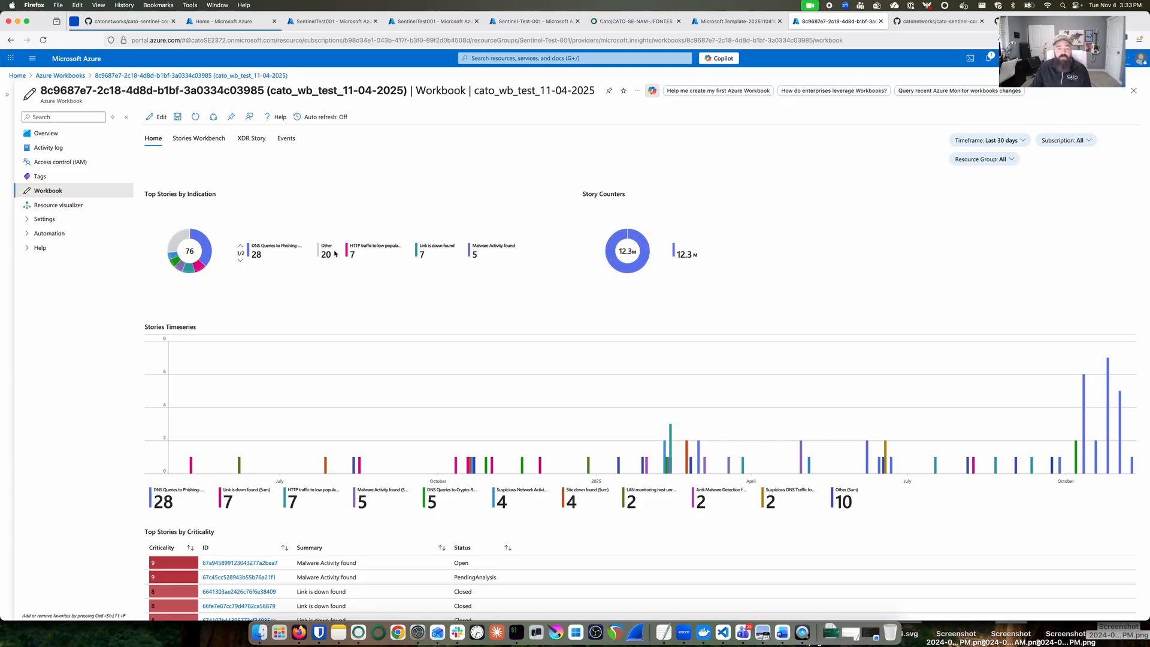
scroll(323, 252, down, 4)
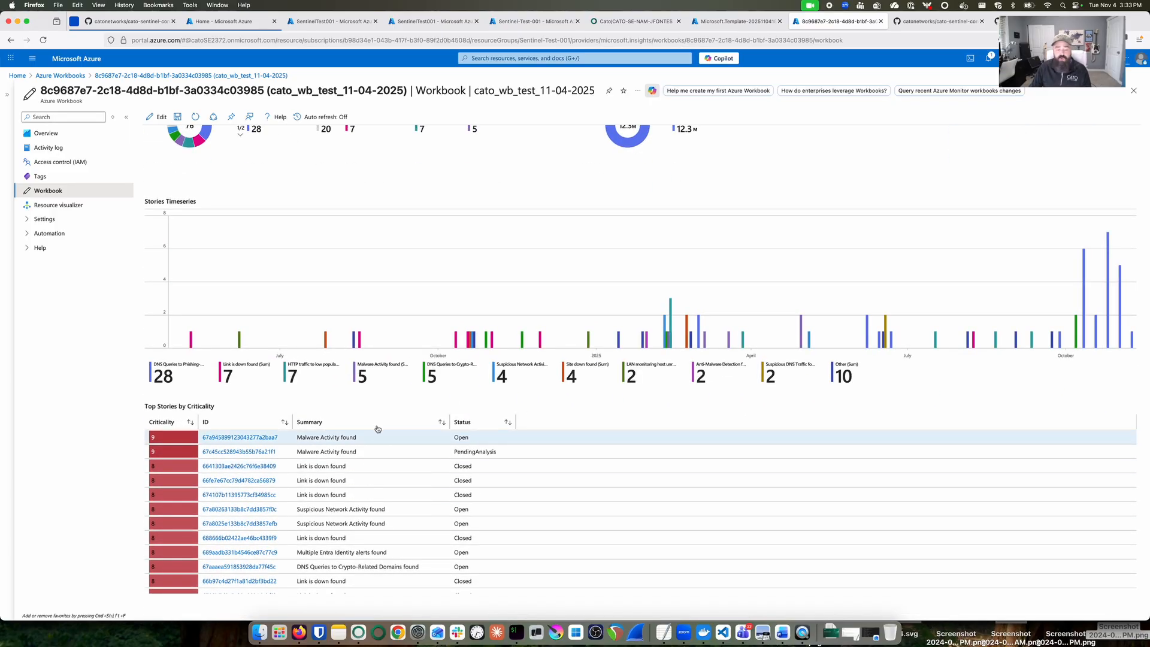
scroll(380, 296, up, 5)
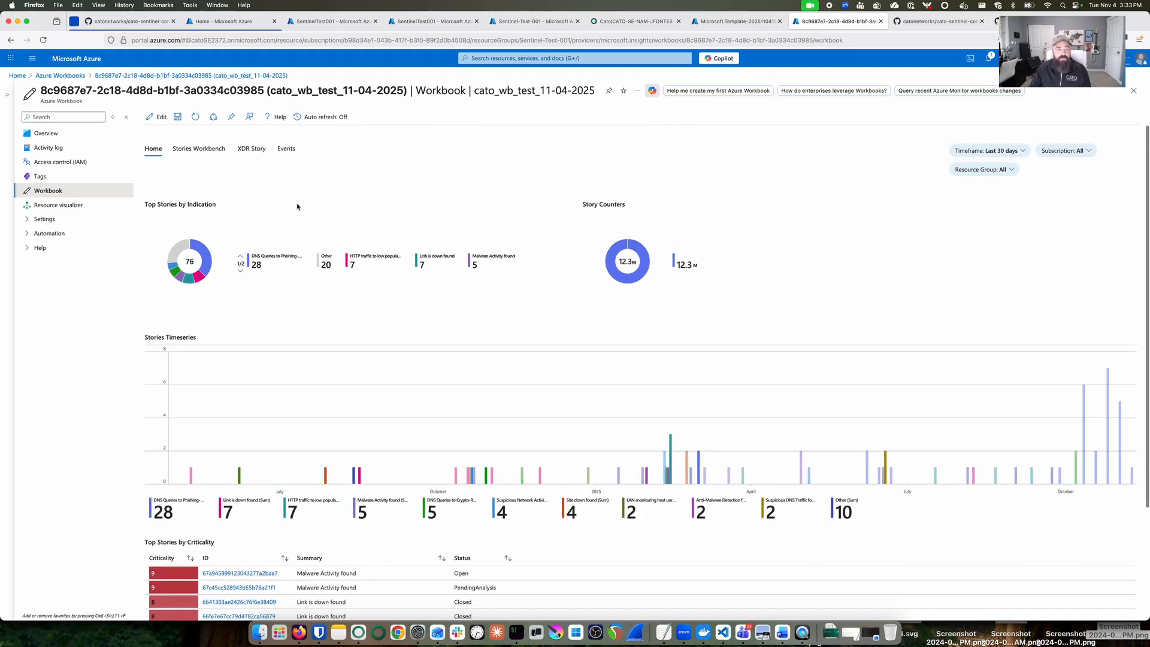
- Open the workbook's home group for editing and inspect the queries behind Stories Timeseries and Top Stories by Criticality
click(158, 117)
scroll(857, 246, down, 8)
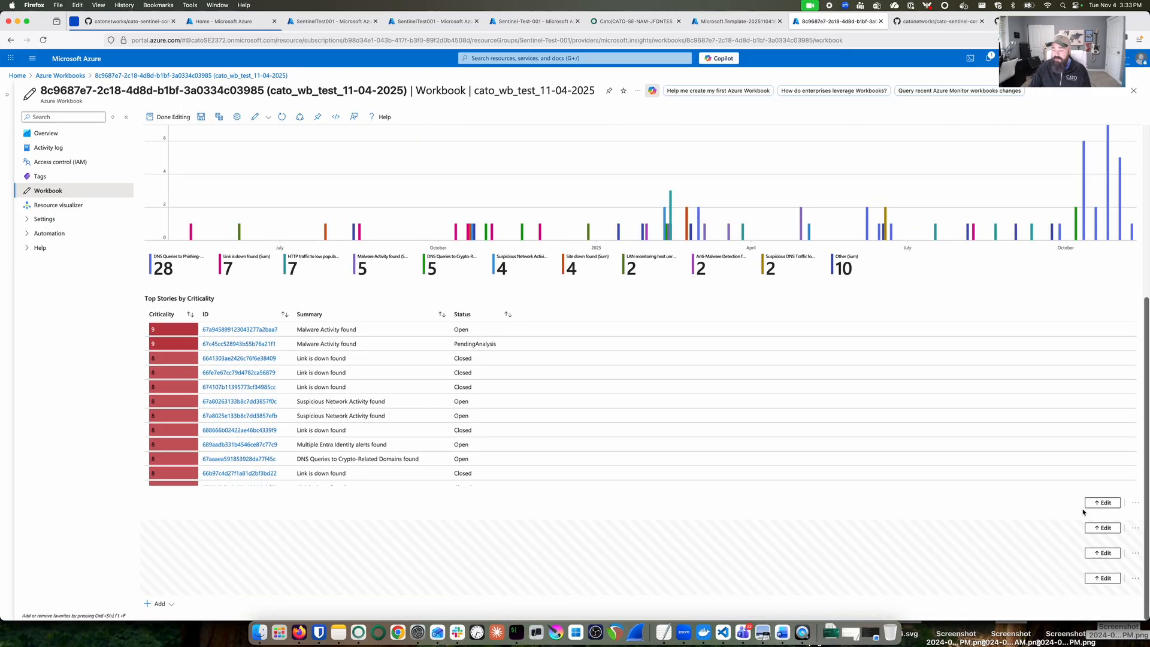
click(1102, 503)
scroll(805, 306, down, 10)
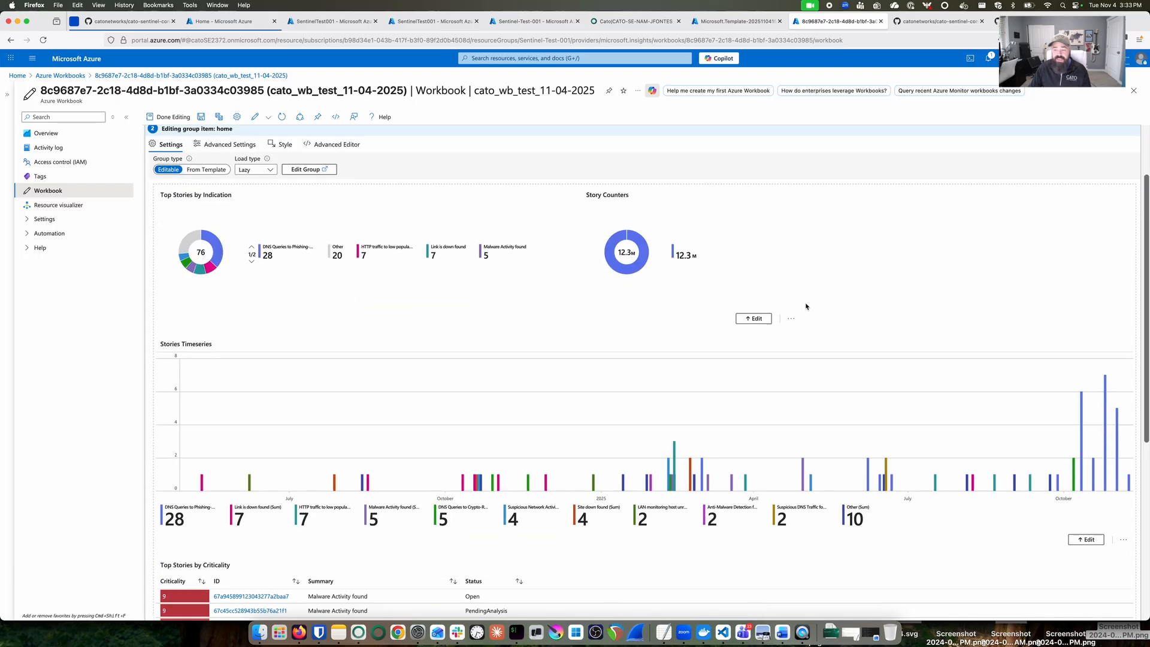
click(1086, 303)
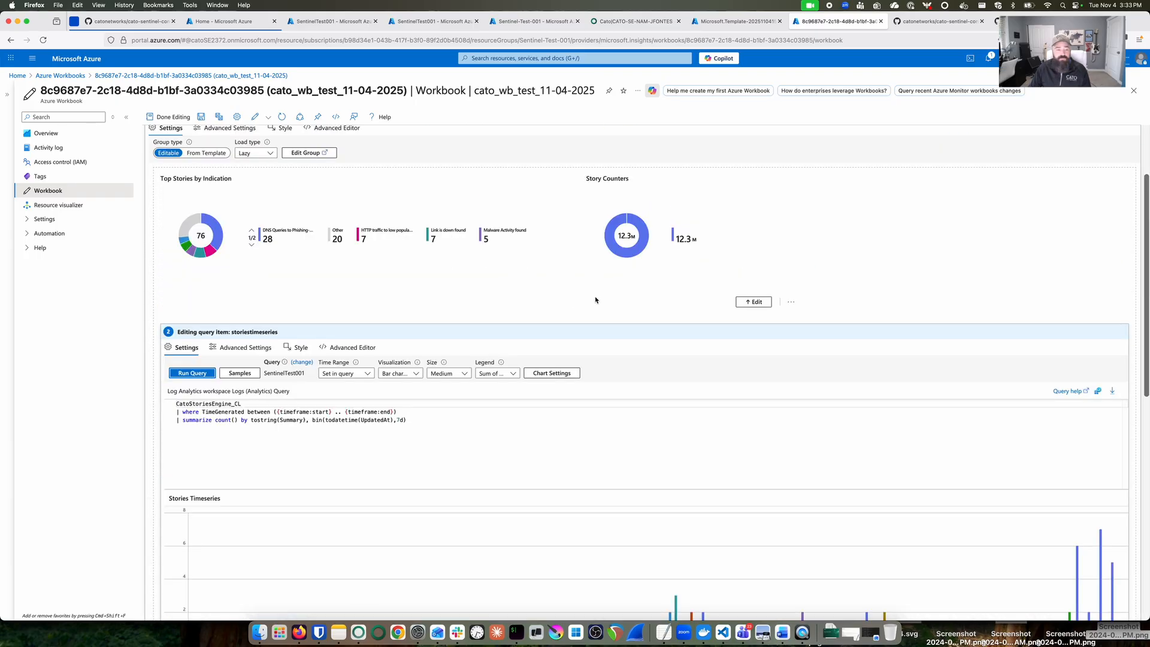
drag(418, 420, 157, 400)
scroll(522, 288, down, 10)
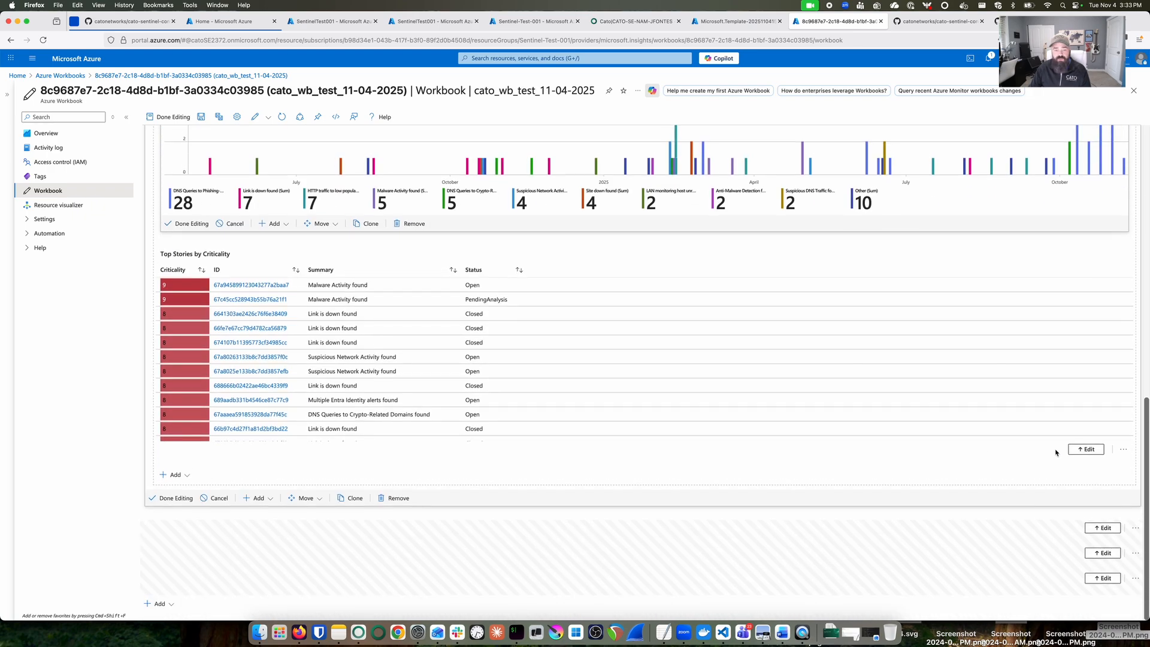
click(1087, 448)
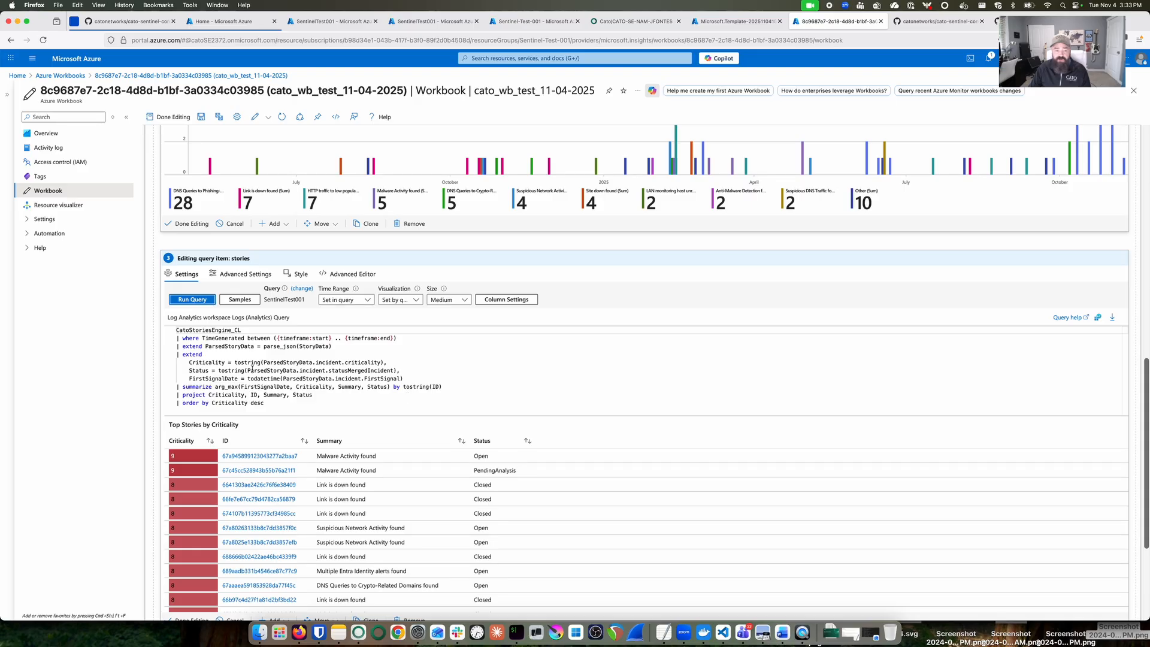
- Finish editing the workbook, then in the XDR Story view select the ThreatHunt producer and the "2025-02-03 - Malware Activity found" story
click(251, 369)
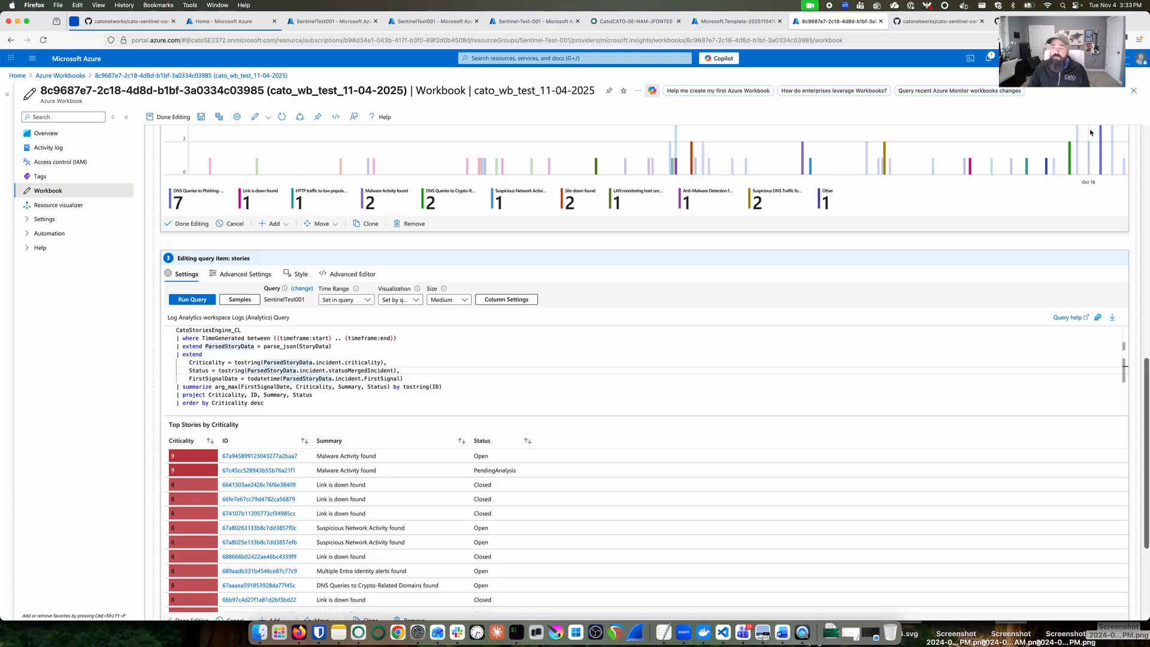
scroll(1144, 268, up, 10)
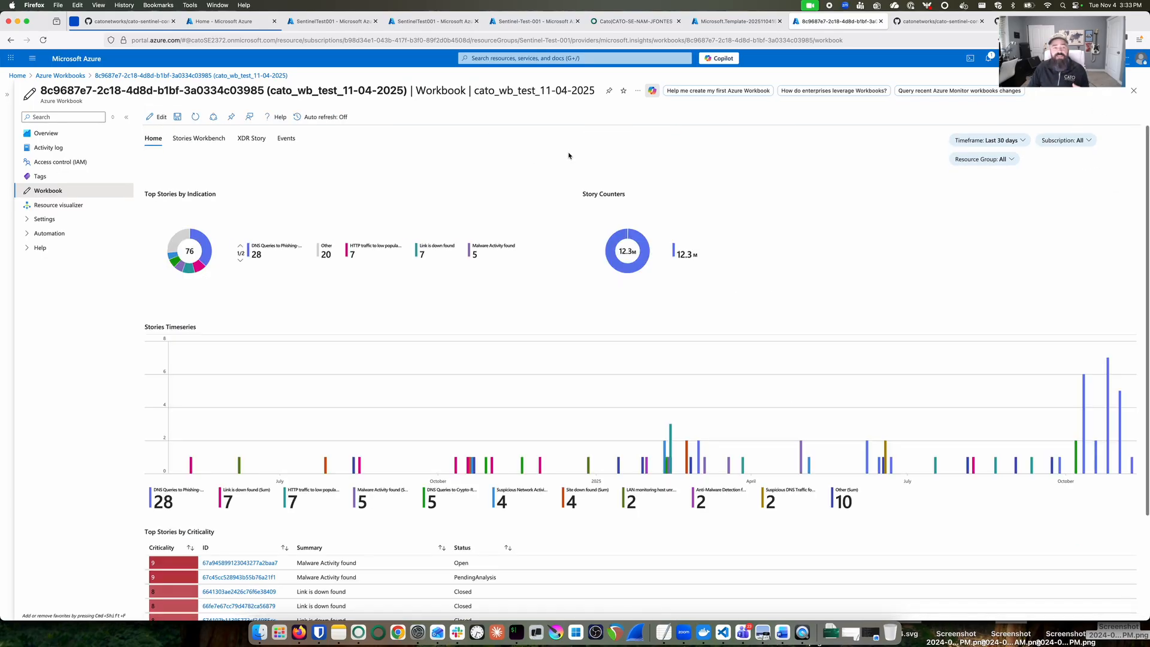
click(251, 139)
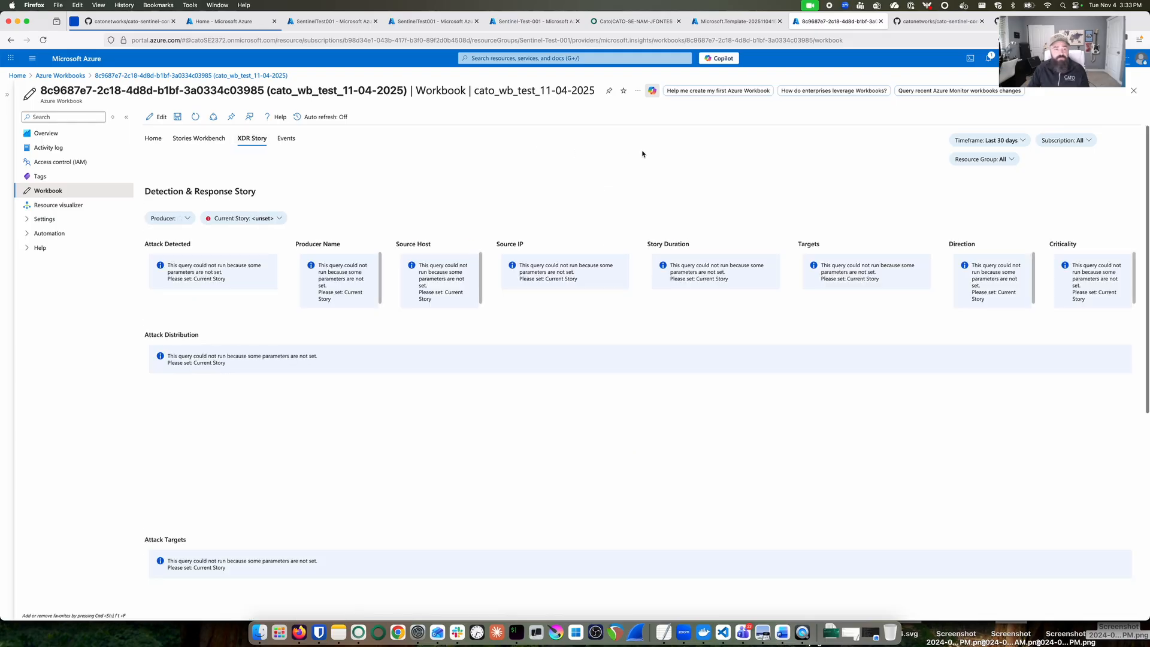
click(302, 219)
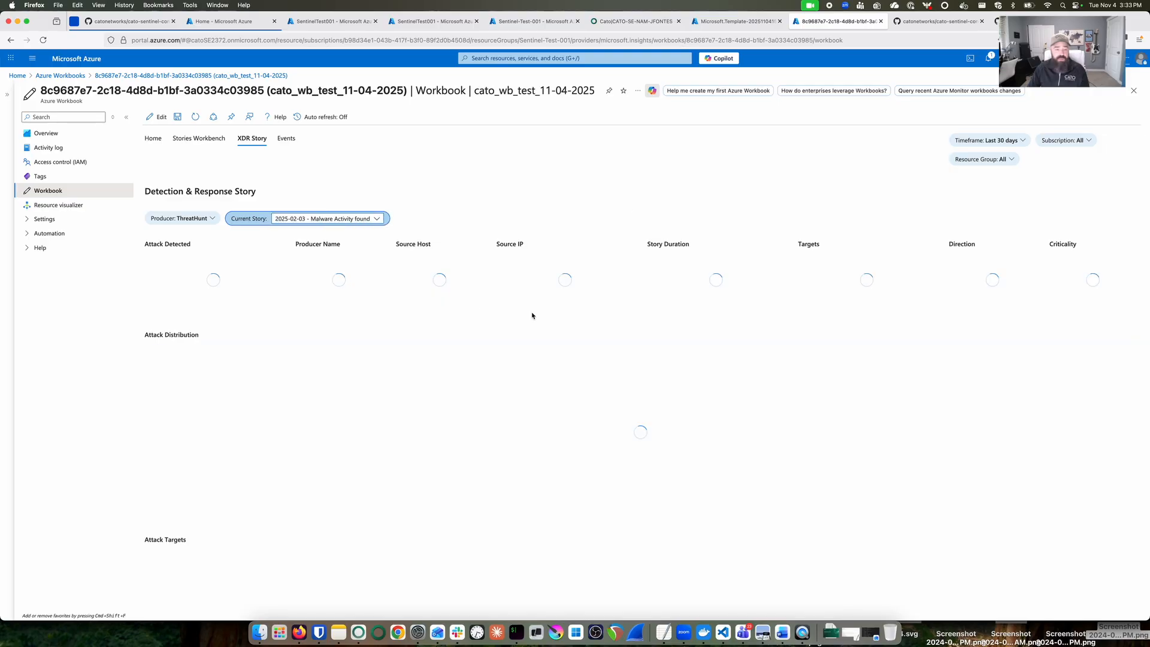
click(389, 411)
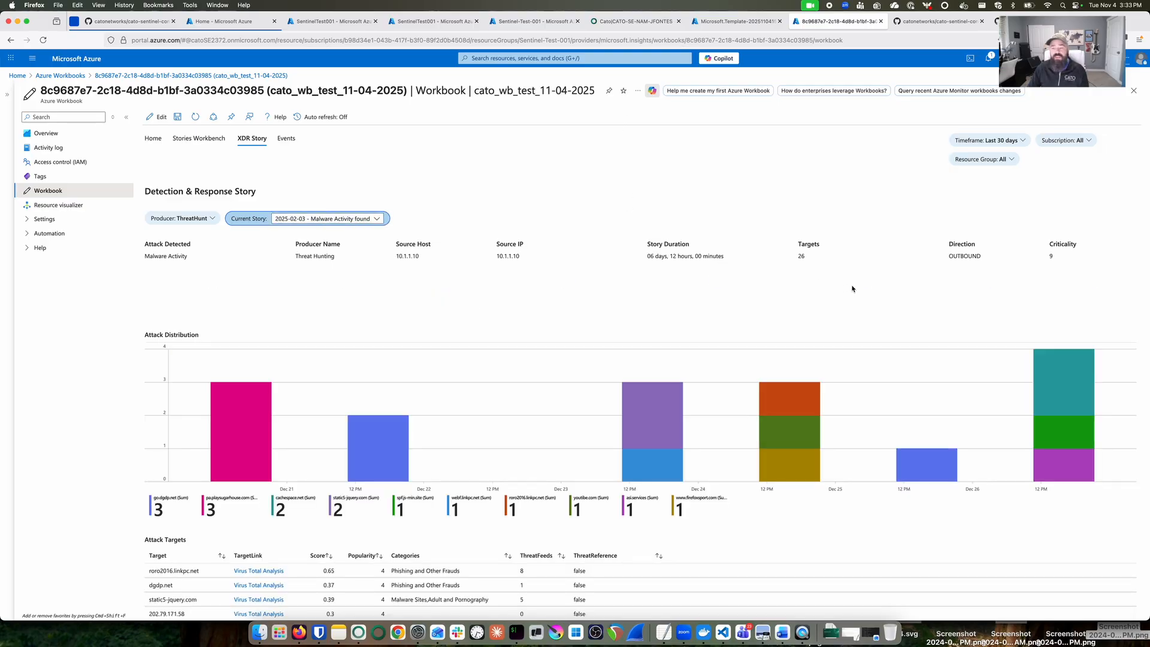
- Review the selected story's attack distribution, Attack Targets and Attack Related Events tables
scroll(851, 290, down, 5)
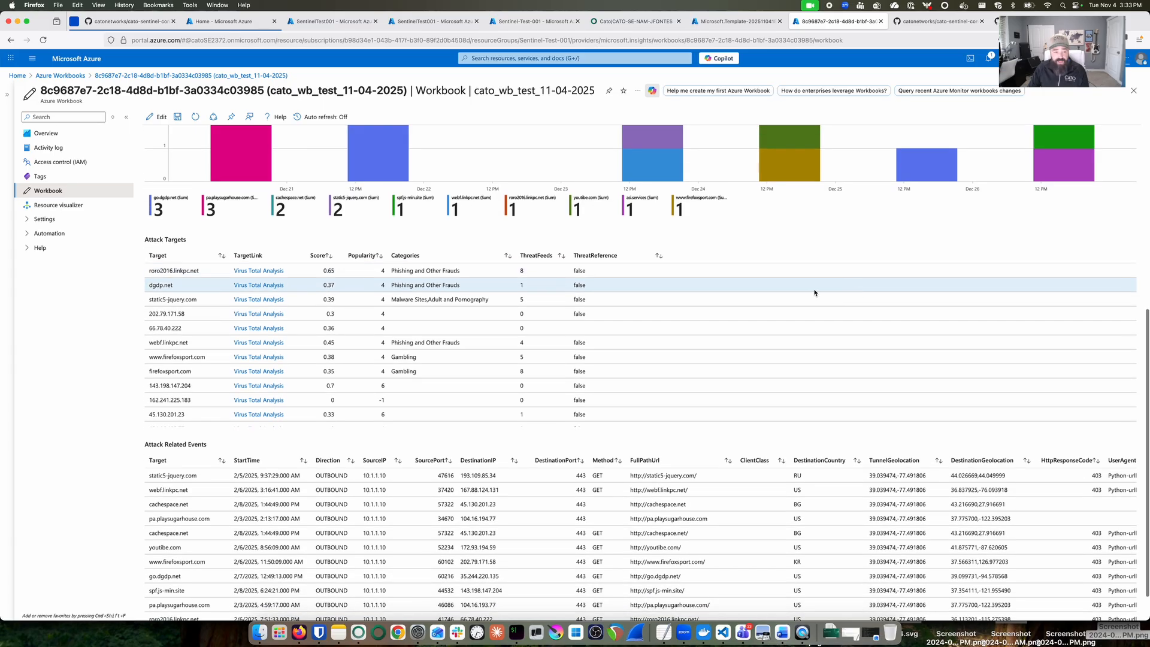
scroll(818, 281, down, 2)
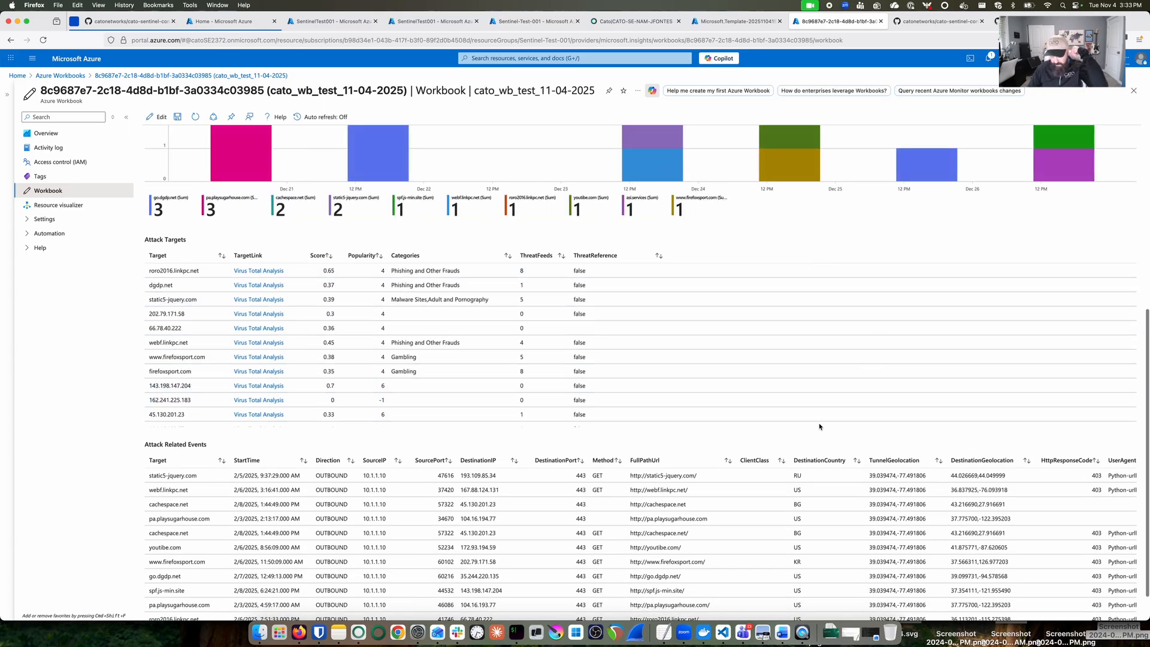
scroll(467, 174, up, 5)
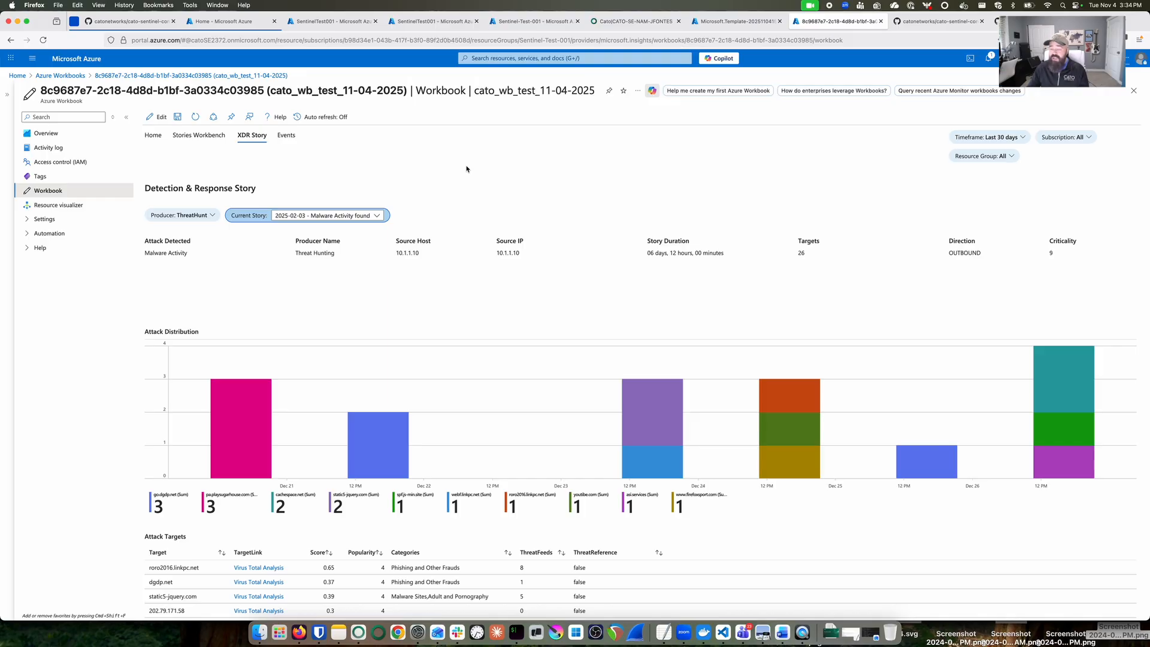
- Put the workbook in edit mode and open its xdrstory group for editing
click(158, 117)
scroll(799, 209, down, 10)
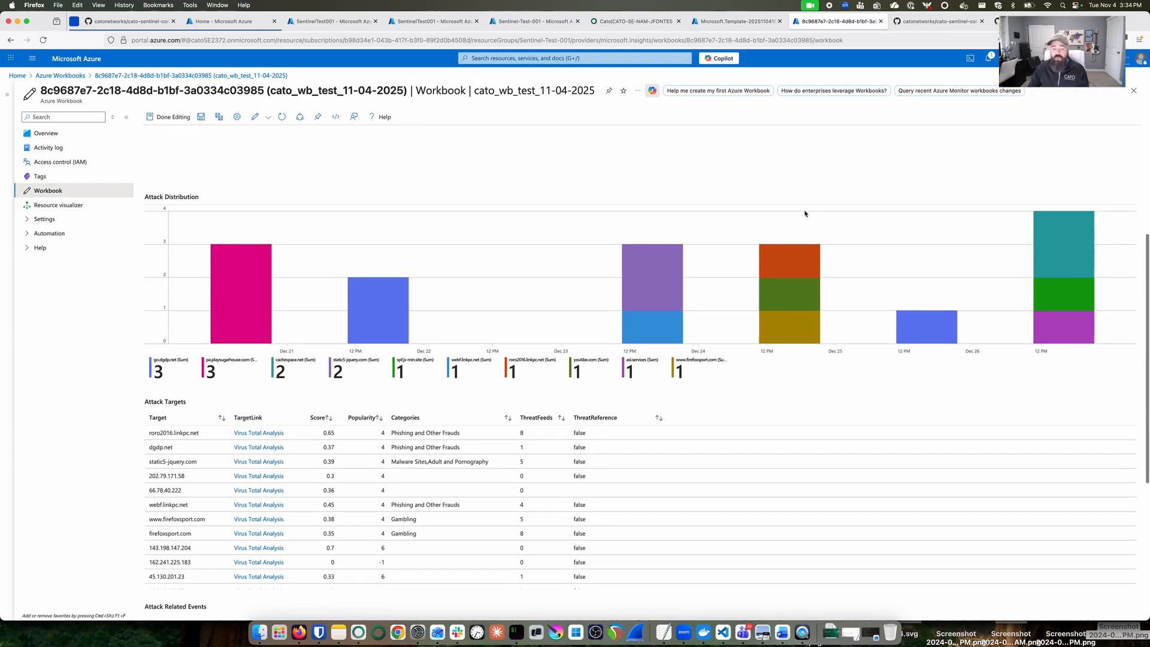
scroll(1109, 363, down, 3)
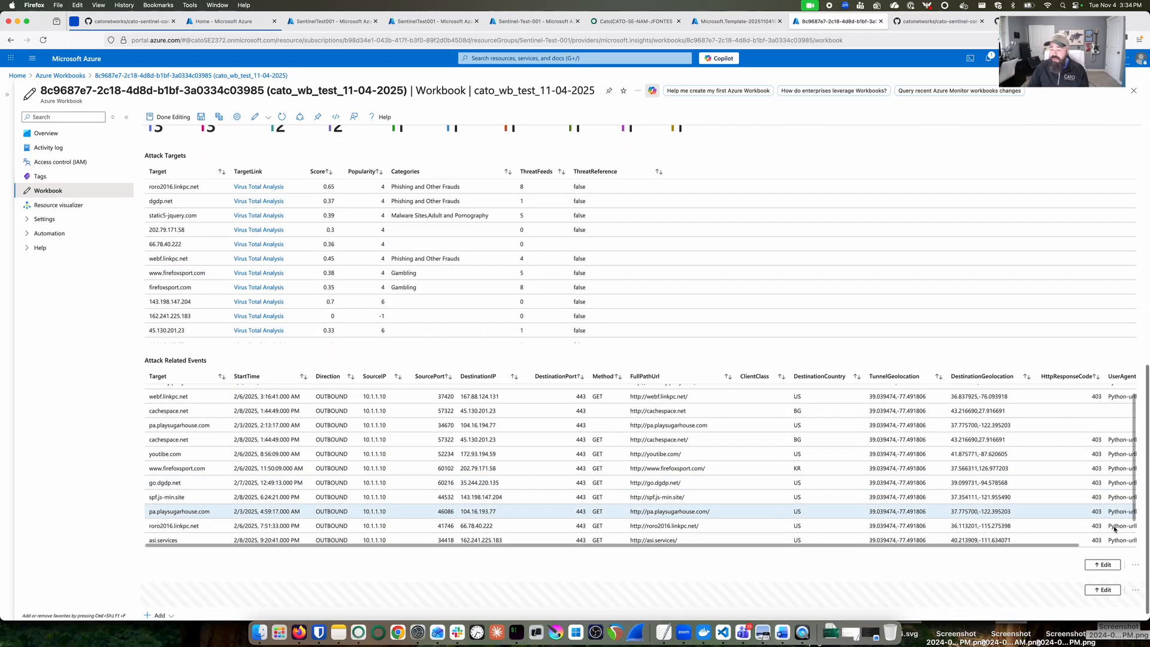
scroll(776, 388, up, 15)
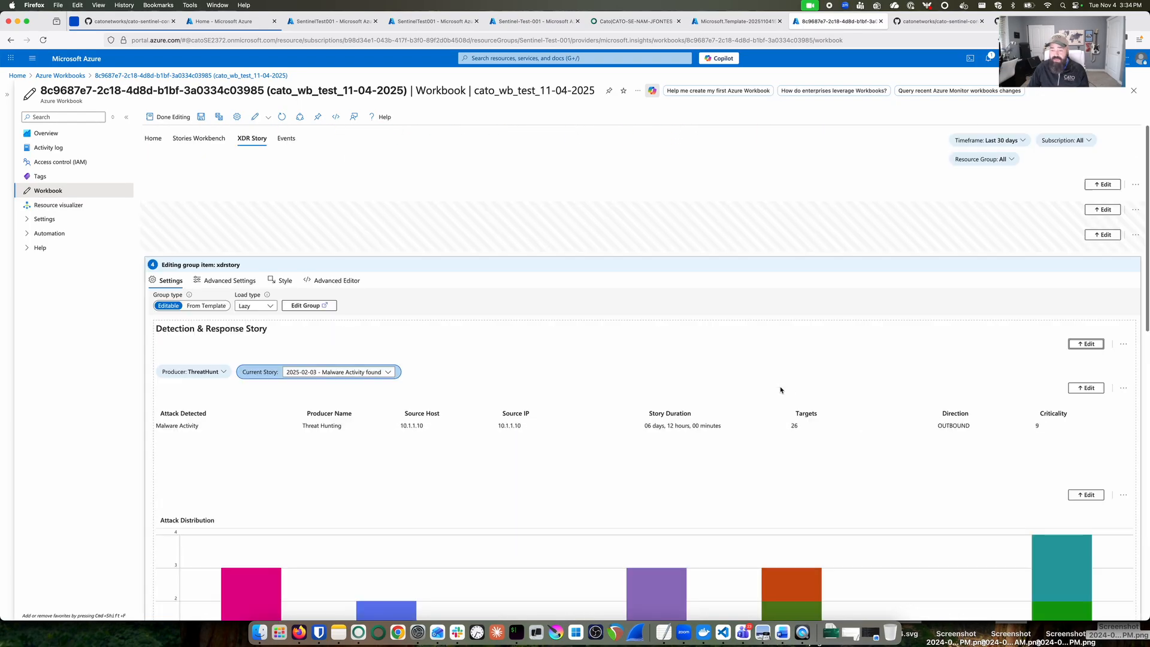
scroll(740, 334, down, 5)
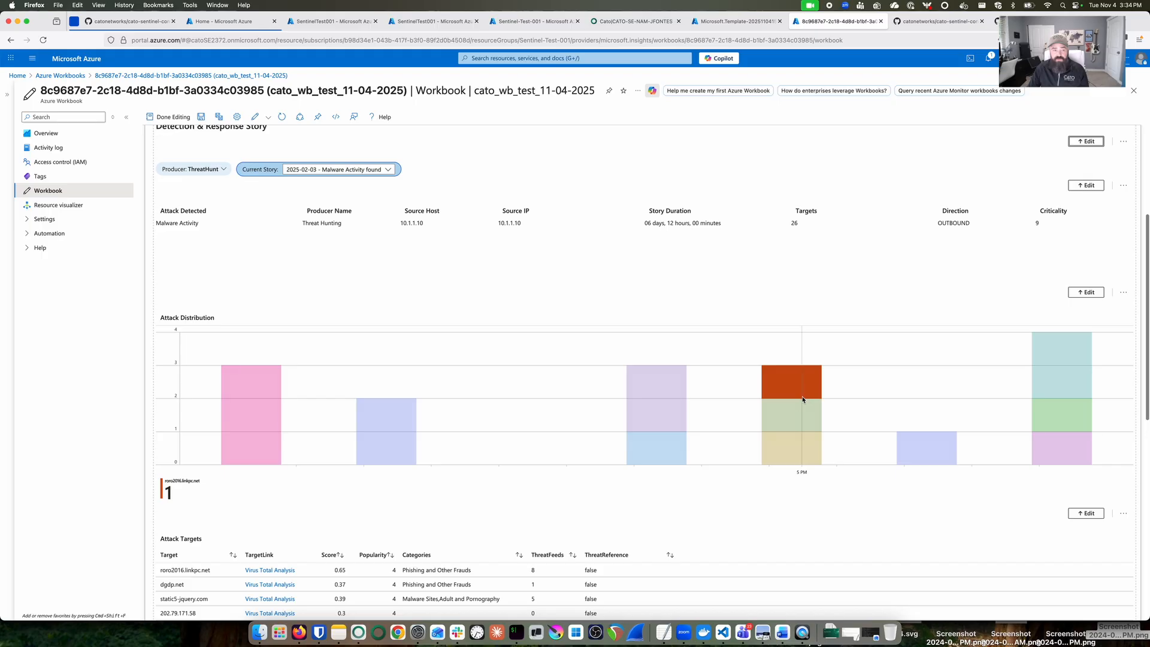
- Open the Attack Distribution chart's query item and examine its CatoStoriesEngine_CL query
click(1086, 513)
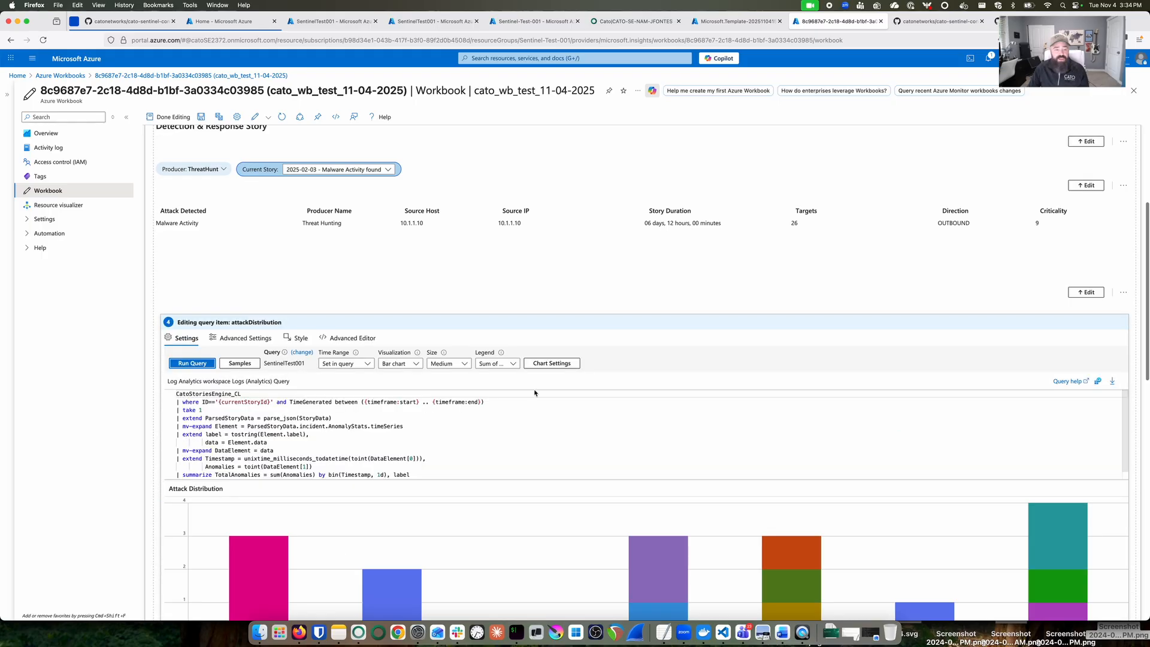
click(356, 420)
scroll(477, 423, down, 1)
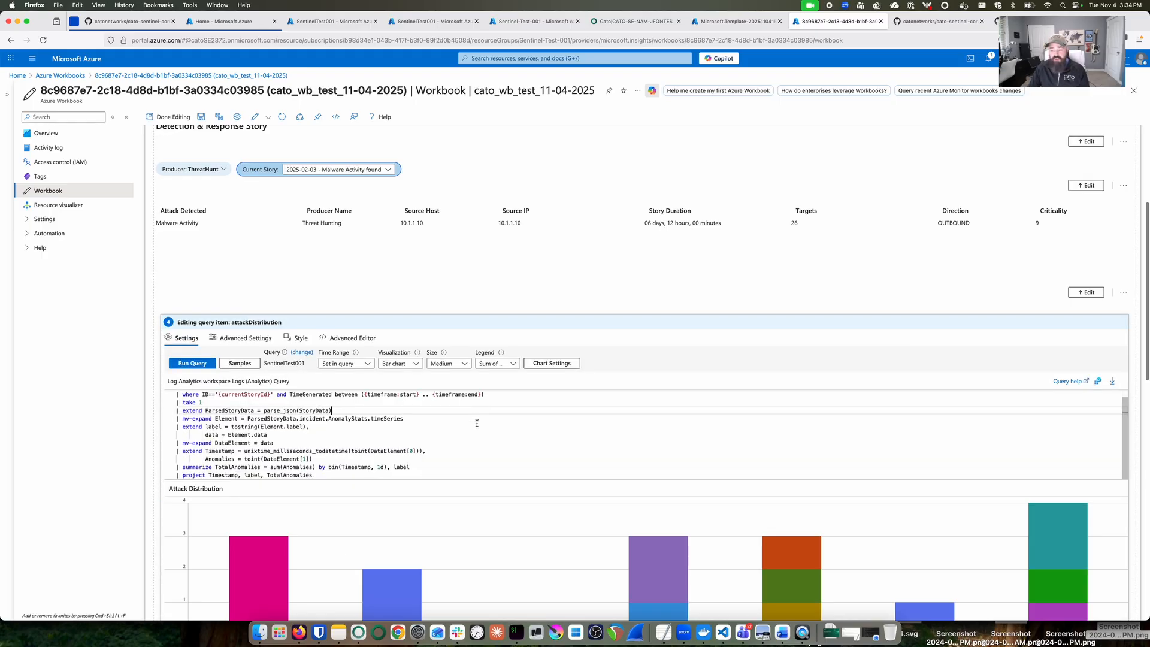
scroll(477, 424, up, 1)
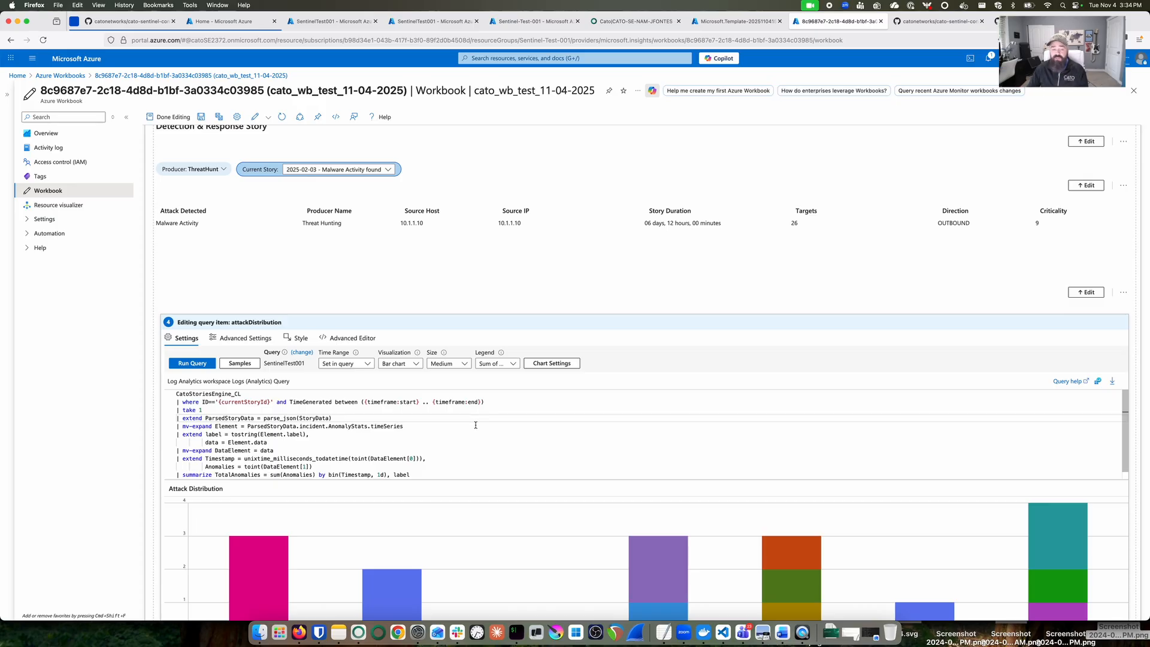
scroll(475, 425, down, 1)
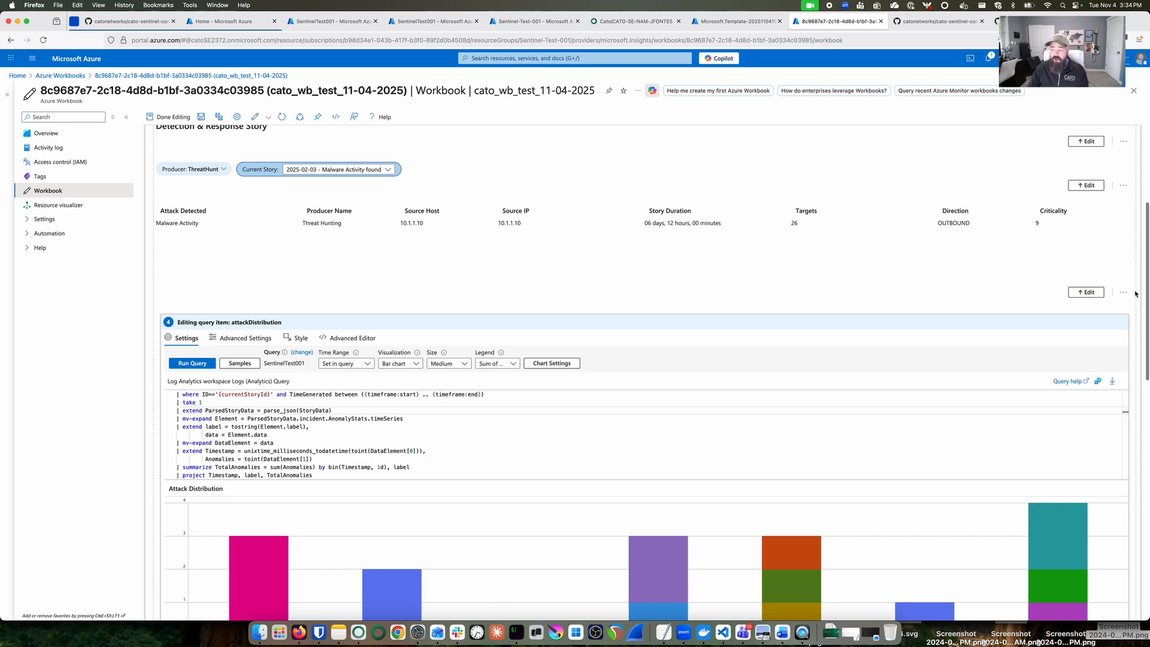
- Open the Attack Targets query item and read through its query, including how the VirusTotal target links are built
scroll(1136, 294, down, 10)
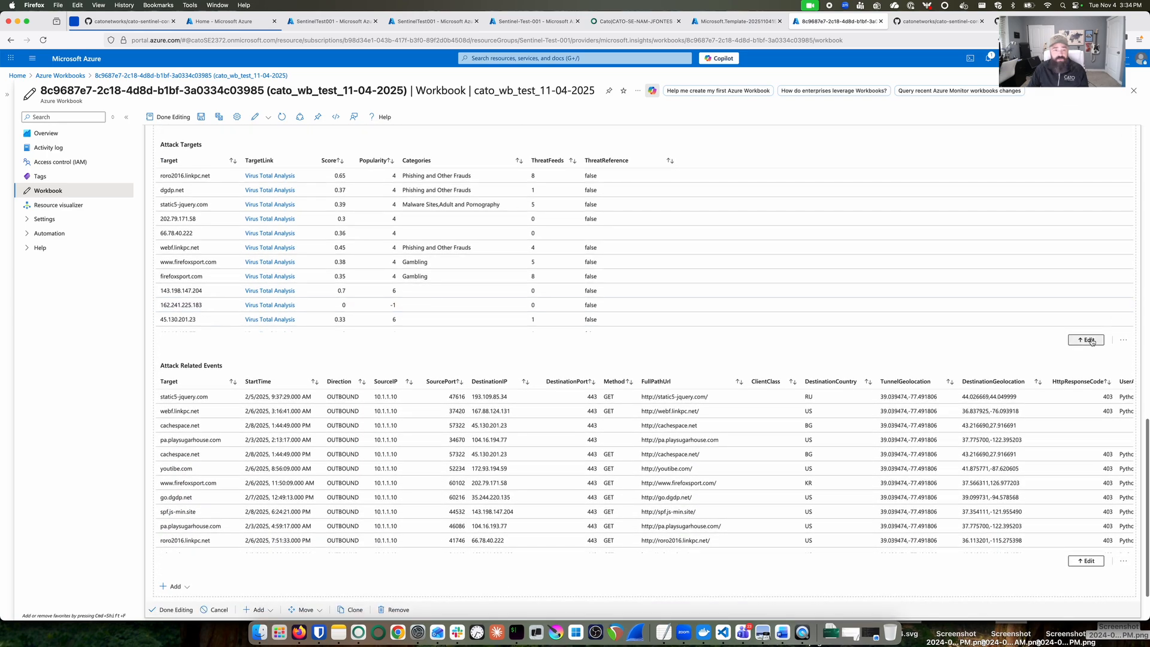
click(1090, 340)
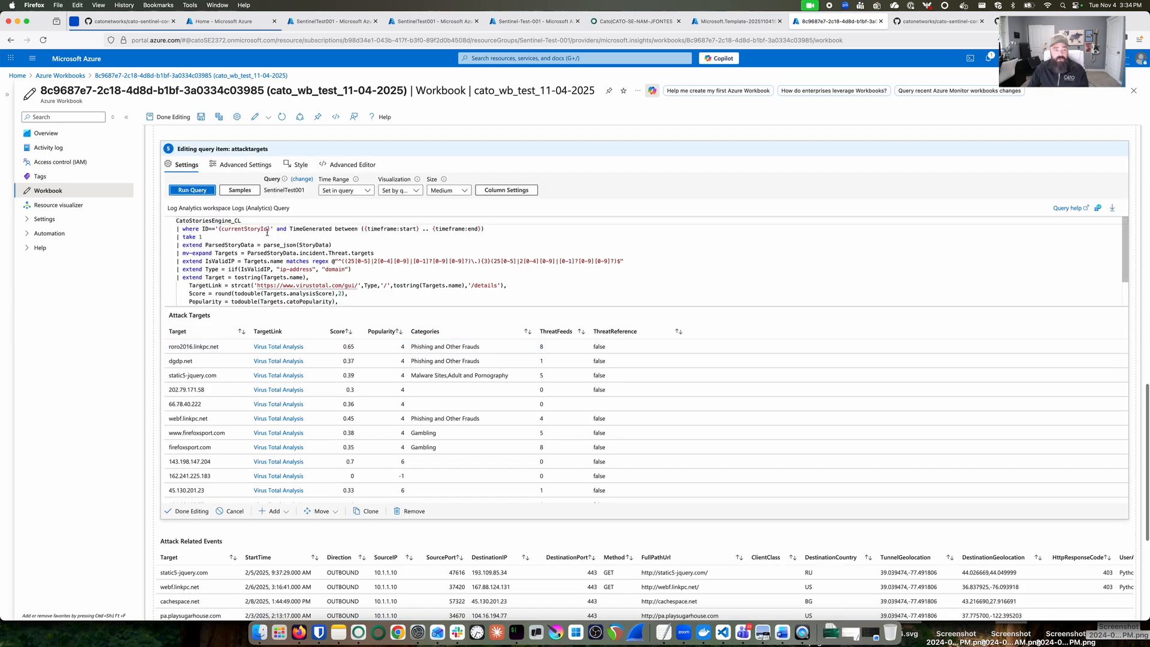
scroll(344, 250, down, 2)
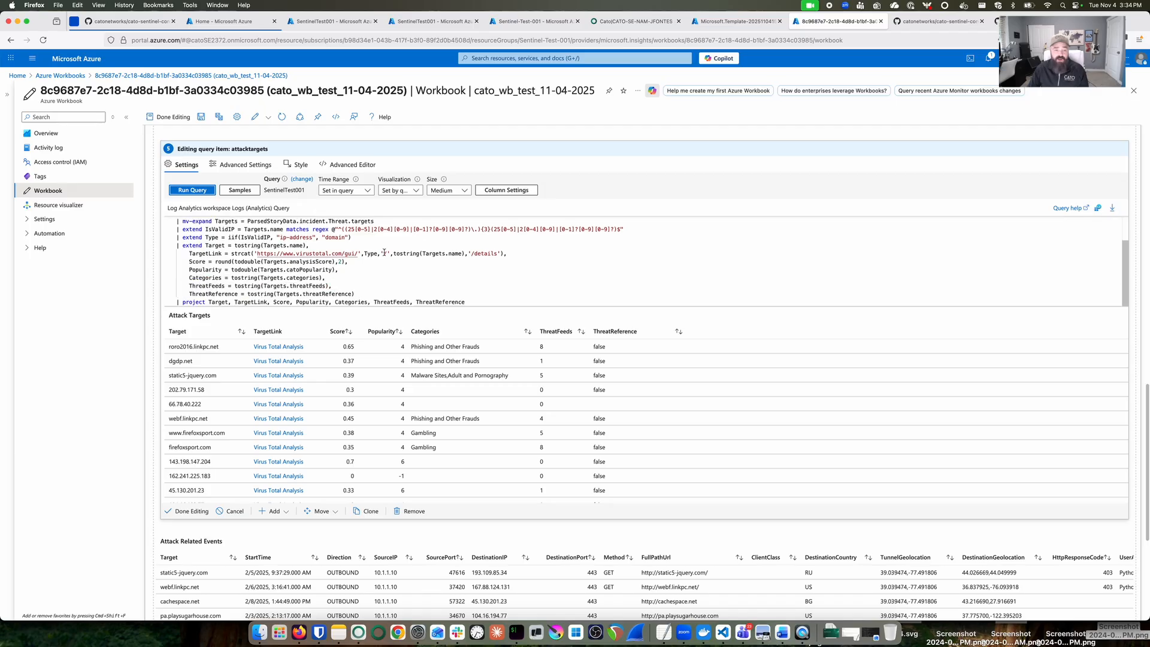
- Open the Attack Related Events query item and read its query through to the projected columns
scroll(997, 326, down, 5)
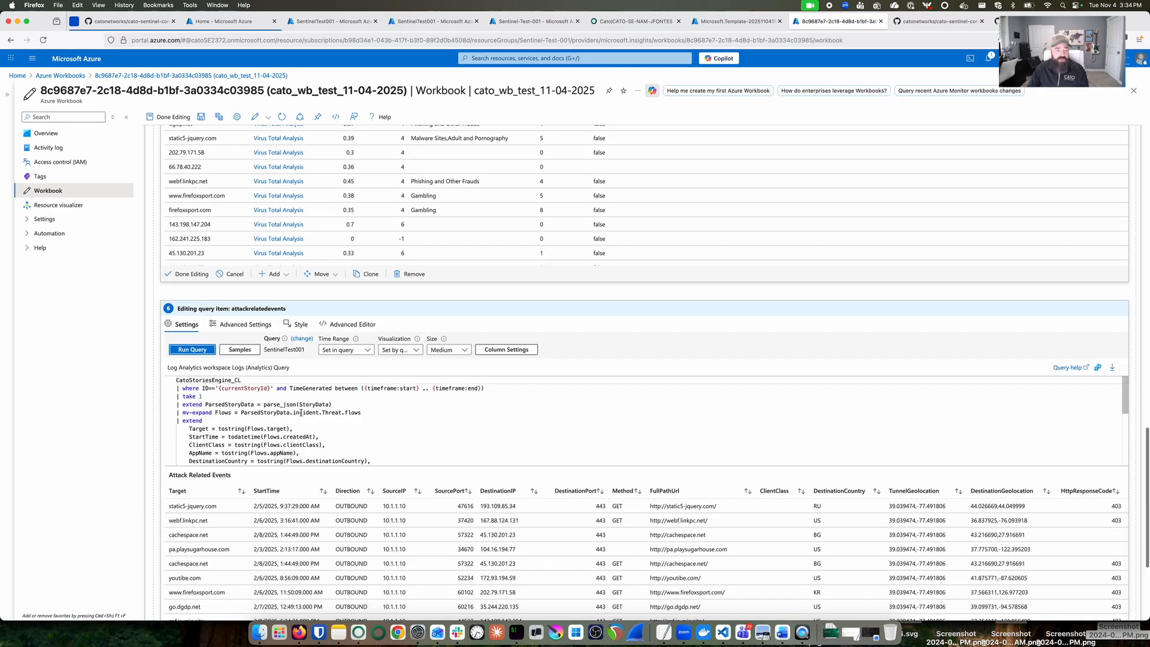
scroll(347, 408, down, 5)
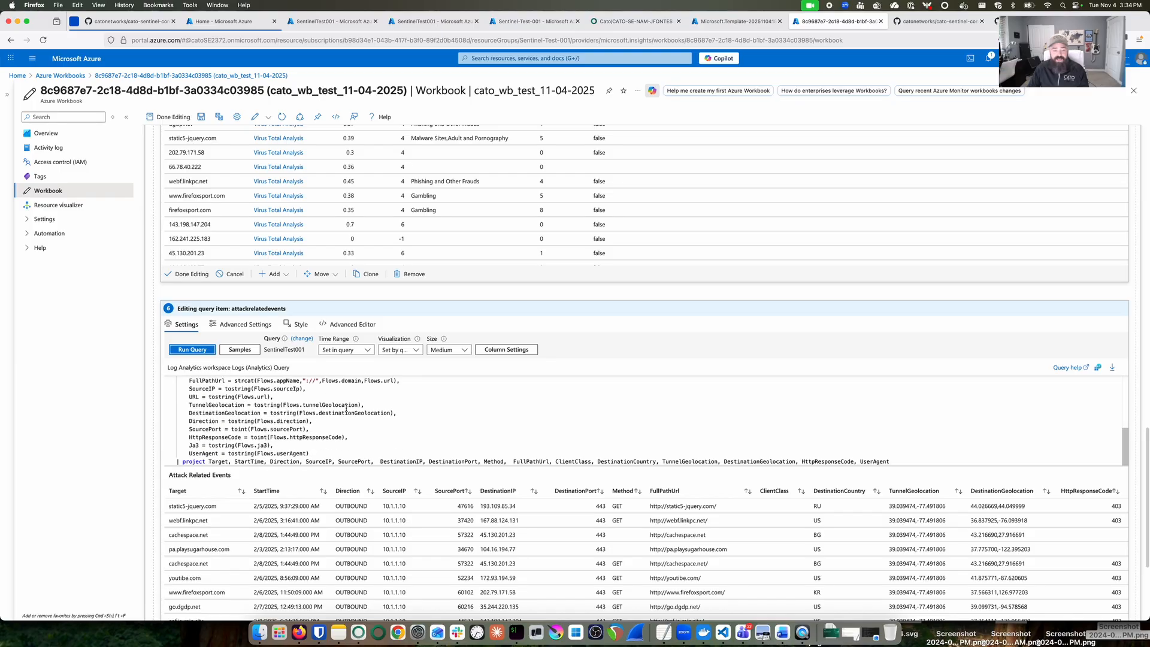
scroll(347, 408, up, 5)
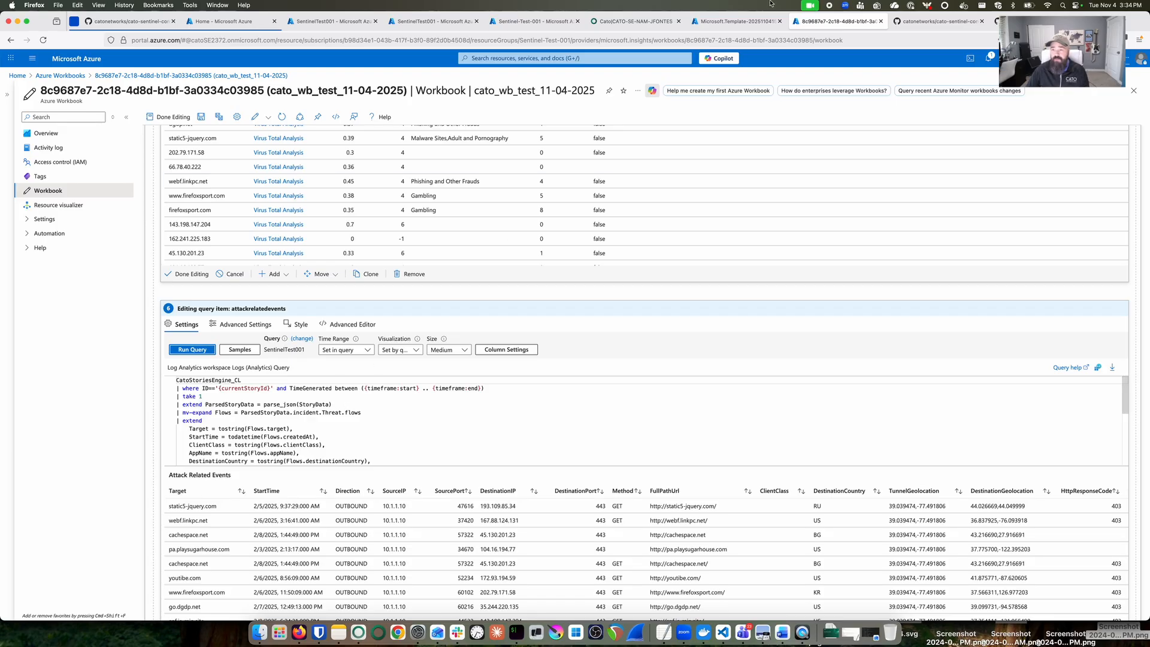
- Revisit the cato-sentinel-connect GitHub repository's README and connector deployment settings, and return to the workbook's query editors in Azure
click(932, 26)
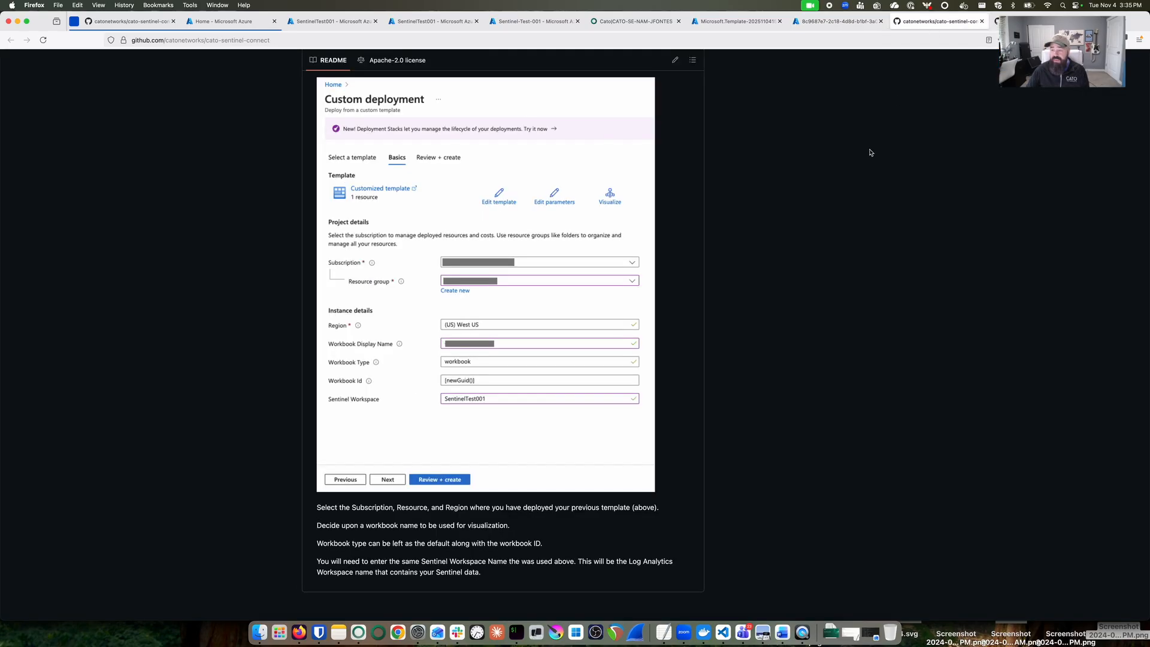
scroll(871, 153, up, 20)
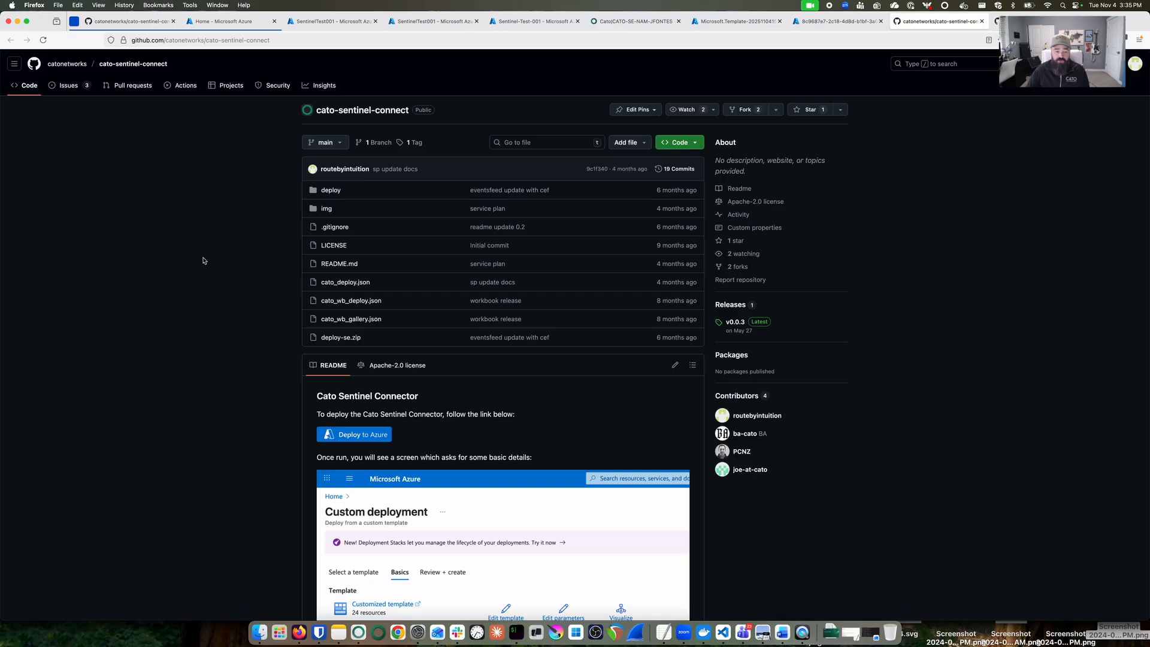
scroll(214, 252, down, 6)
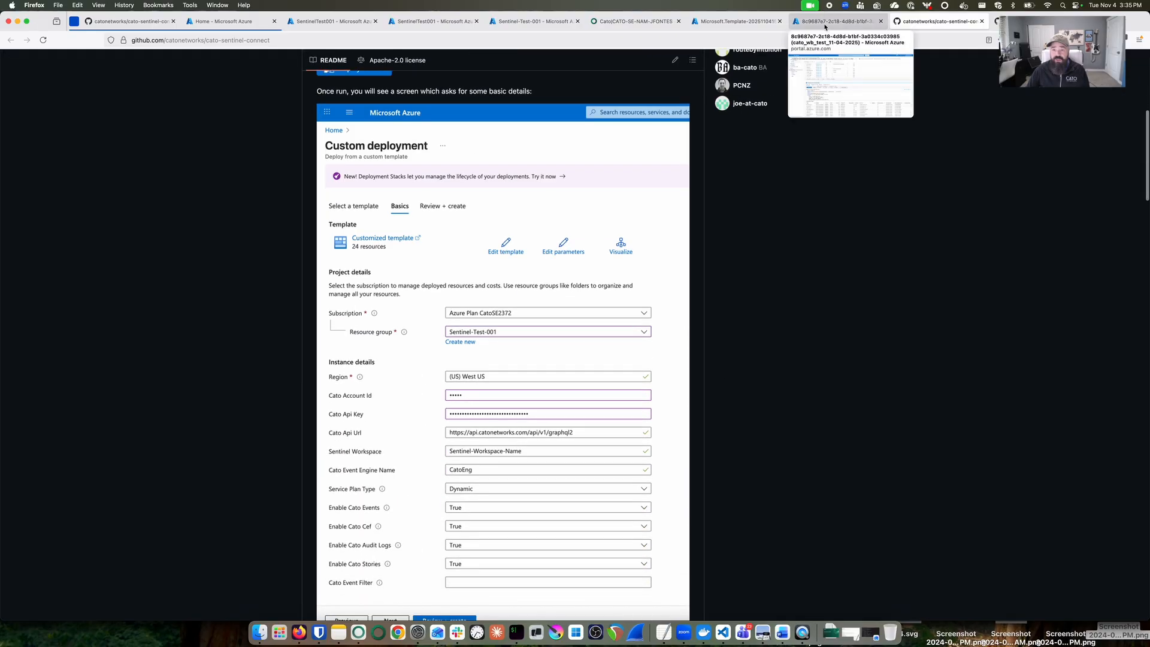
click(836, 21)
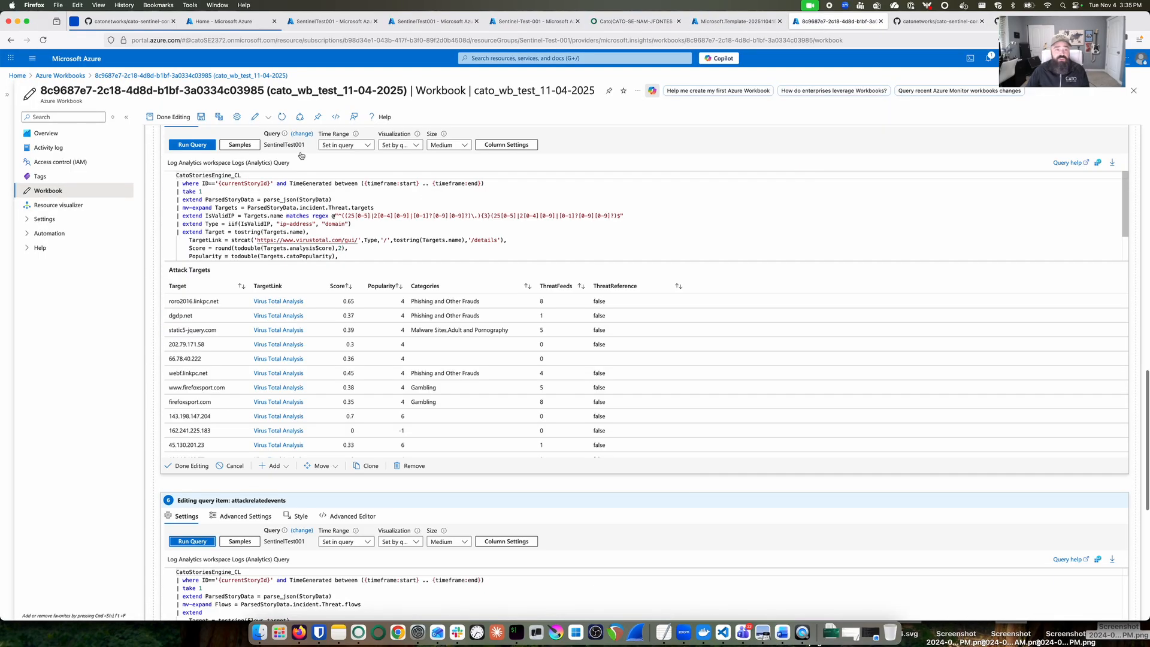